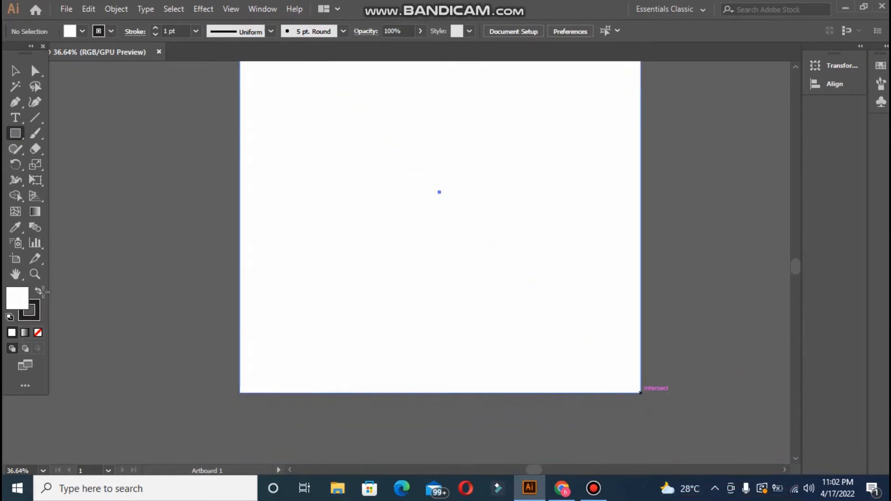
# Swap the fill and stroke colours of the artboard-sized rectangle so its fill is dark, and deselect it.
pyautogui.click(38, 292)
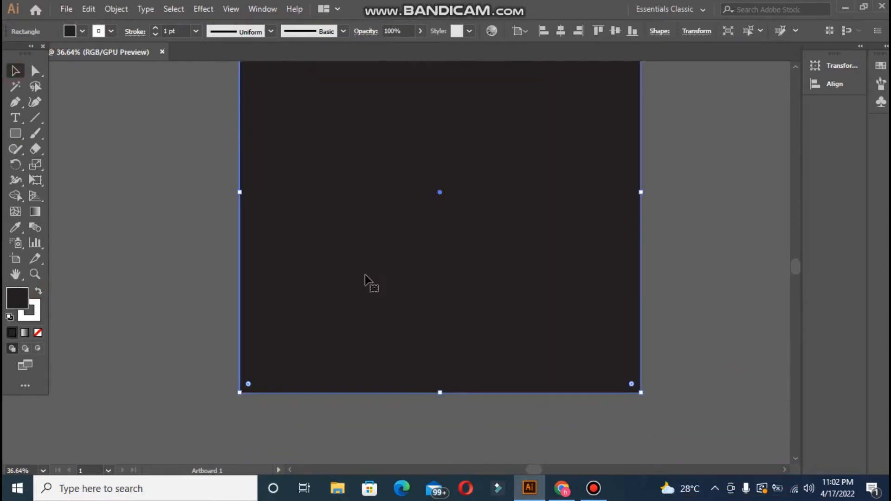
pyautogui.hotkey('ctrl', '-')
pyautogui.hotkey('ctrl', 'shift', 'a')
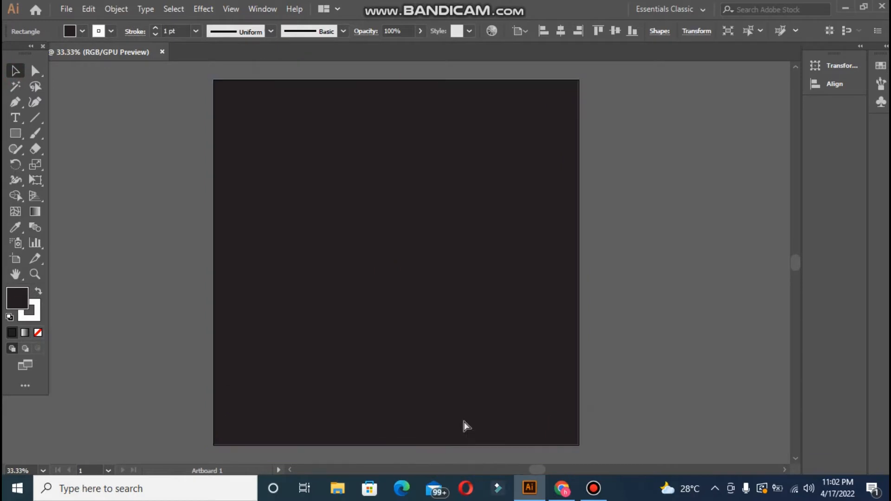
# Draw a tall, narrow rectangle beside the artboard and set its opacity to 40%.
pyautogui.click(18, 132)
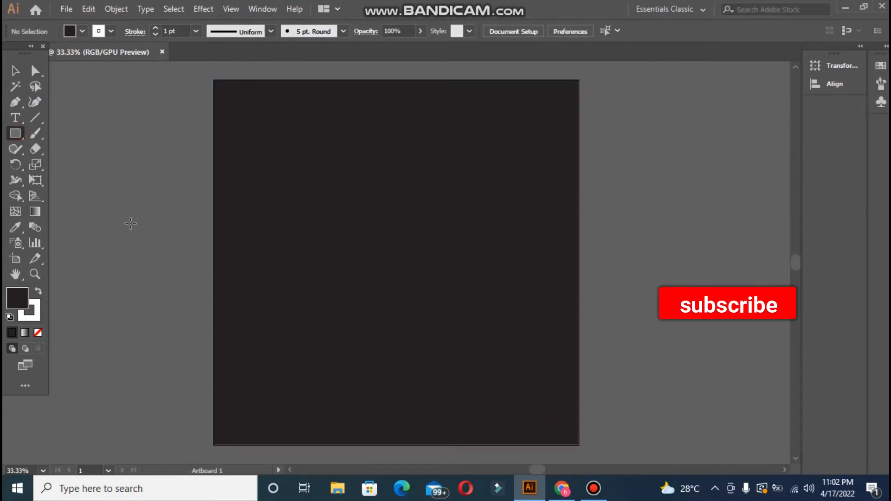
pyautogui.moveTo(142, 213); pyautogui.dragTo(151, 397)
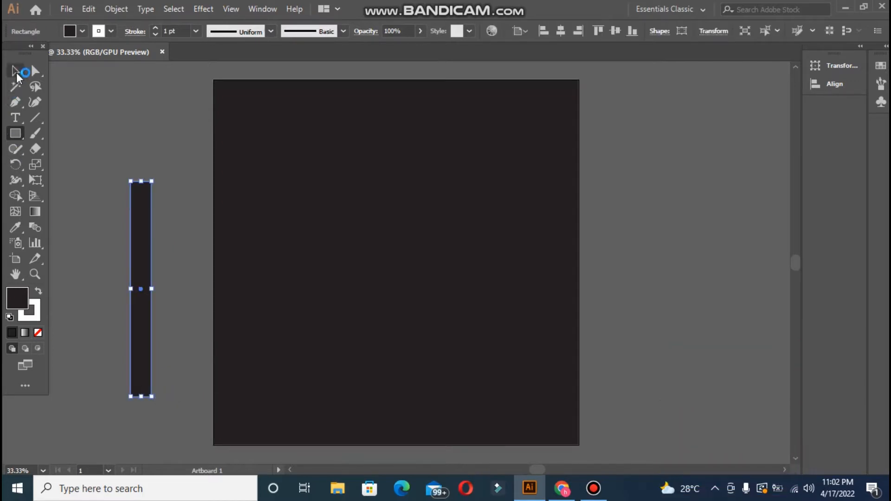
pyautogui.moveTo(422, 33); pyautogui.dragTo(393, 46)
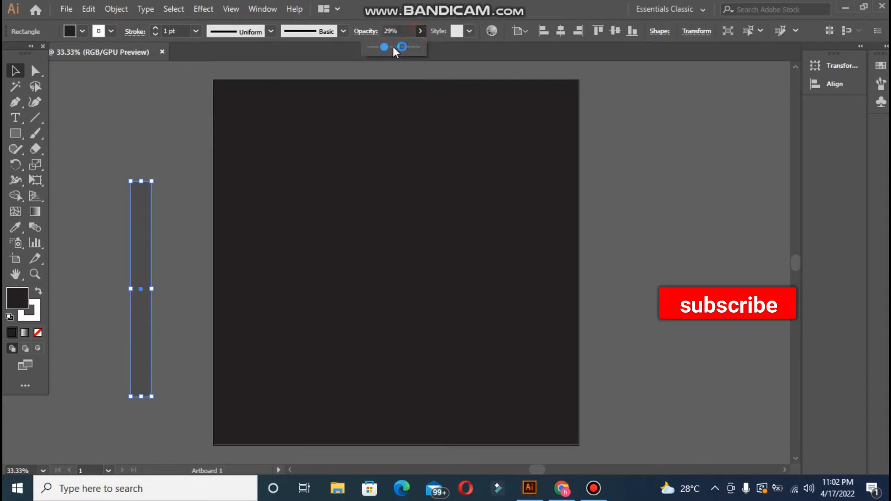
pyautogui.click(391, 49)
# Tilt the narrow bar diagonally on the artboard, leaning to the upper left, and change its fill to a light greyish pink.
pyautogui.moveTo(140, 206); pyautogui.dragTo(267, 145)
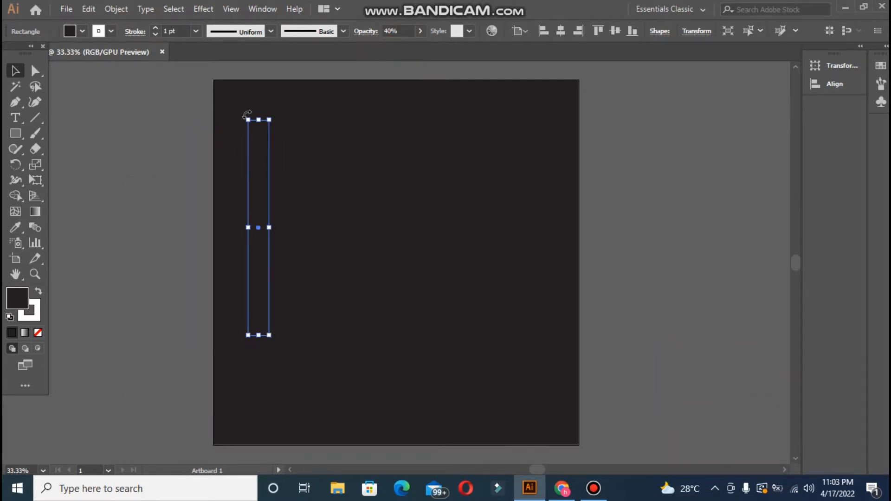
pyautogui.moveTo(247, 114); pyautogui.dragTo(211, 177)
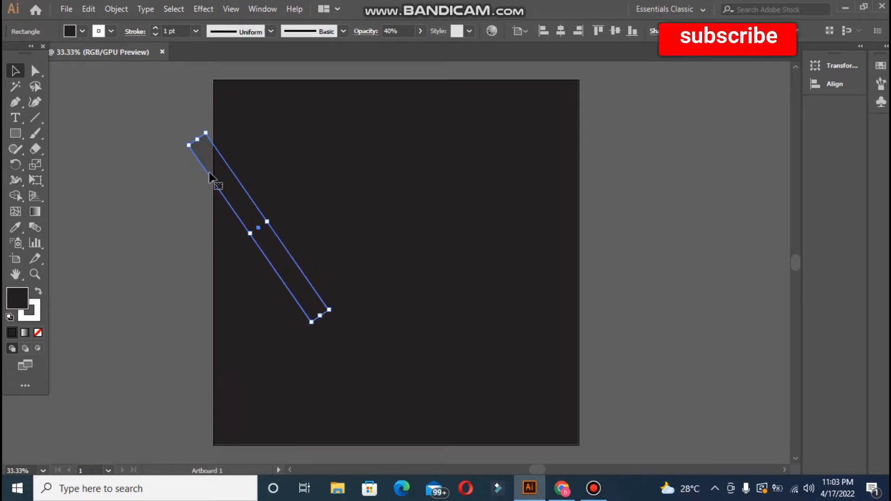
pyautogui.doubleClick(16, 303)
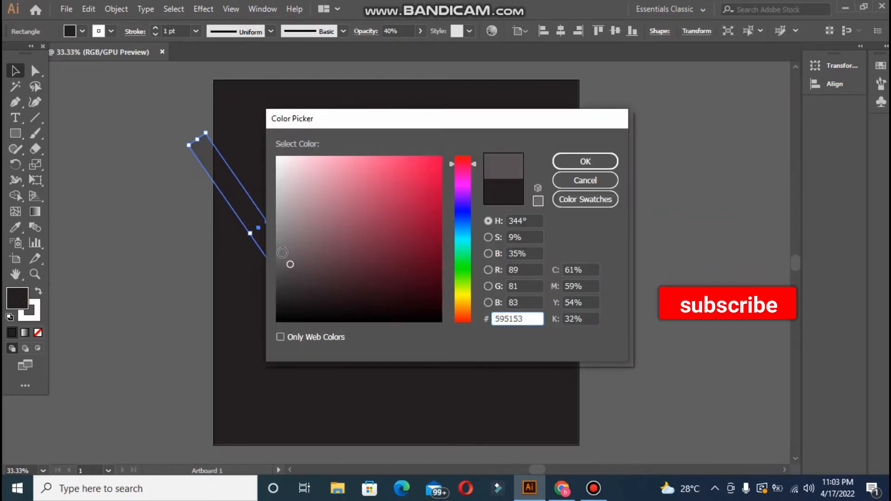
pyautogui.moveTo(282, 278)
pyautogui.mouseDown()
pyautogui.moveTo(283, 196)
pyautogui.moveTo(339, 199)
pyautogui.moveTo(531, 143)
pyautogui.moveTo(553, 118)
pyautogui.moveTo(558, 124)
pyautogui.moveTo(531, 155)
pyautogui.moveTo(522, 149)
pyautogui.mouseUp()
pyautogui.click(585, 161)
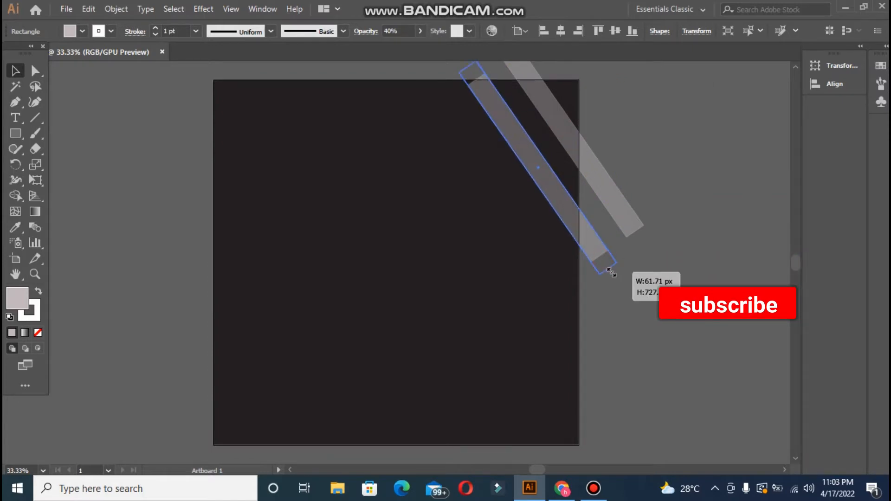
# Lengthen the second diagonal bar and add a longer third copy to its lower left, reaching past the artboard's right edge.
pyautogui.moveTo(611, 273); pyautogui.dragTo(611, 273)
pyautogui.moveTo(562, 215); pyautogui.dragTo(529, 233)
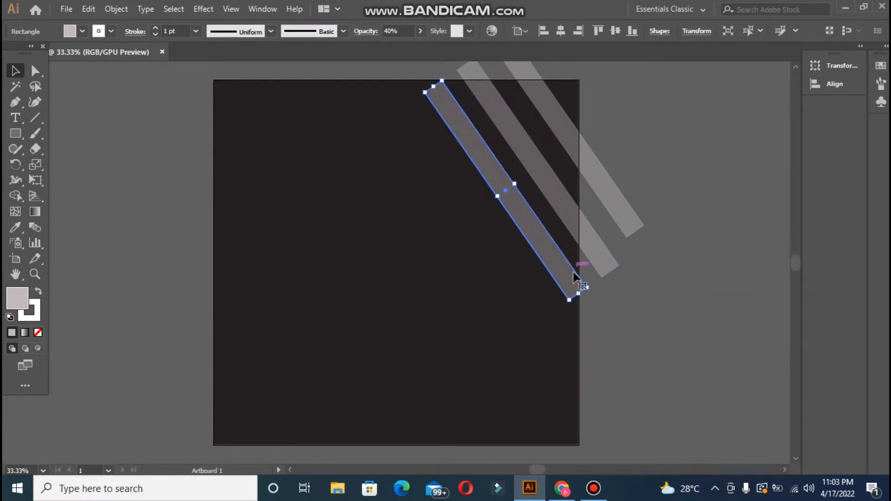
pyautogui.moveTo(578, 297); pyautogui.dragTo(590, 318)
# Duplicate the third bar toward the lower left, lengthen the copy past the artboard edges and nudge it right to even the gap.
pyautogui.moveTo(546, 277); pyautogui.dragTo(509, 302)
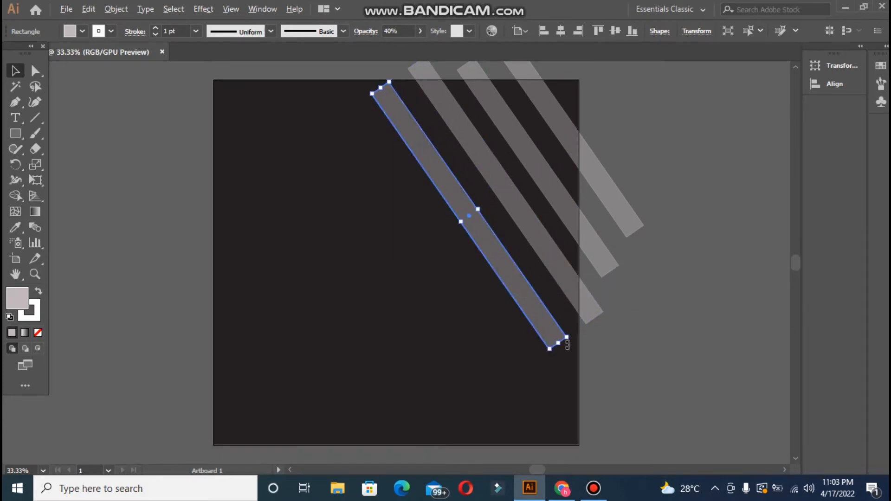
pyautogui.moveTo(558, 343); pyautogui.dragTo(581, 375)
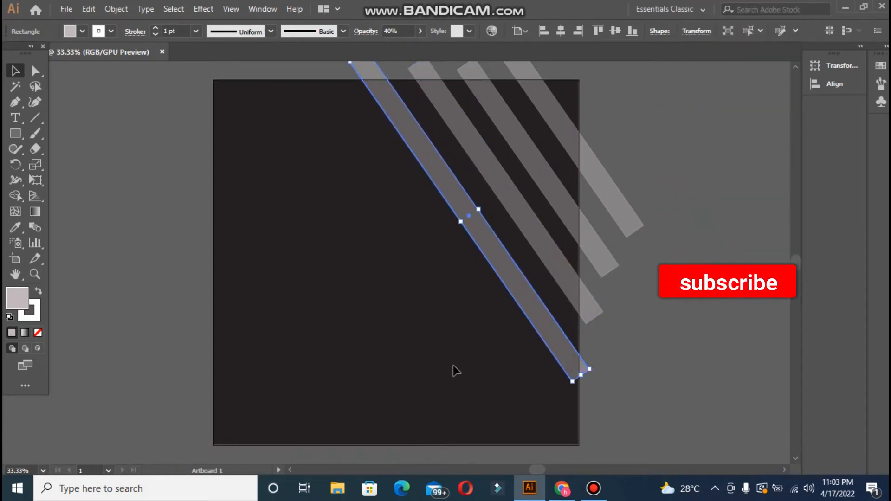
pyautogui.hotkey('shift', 'Right')
pyautogui.hotkey('shift', 'Right')
pyautogui.hotkey('shift', 'Right')
pyautogui.hotkey('shift', 'Right')
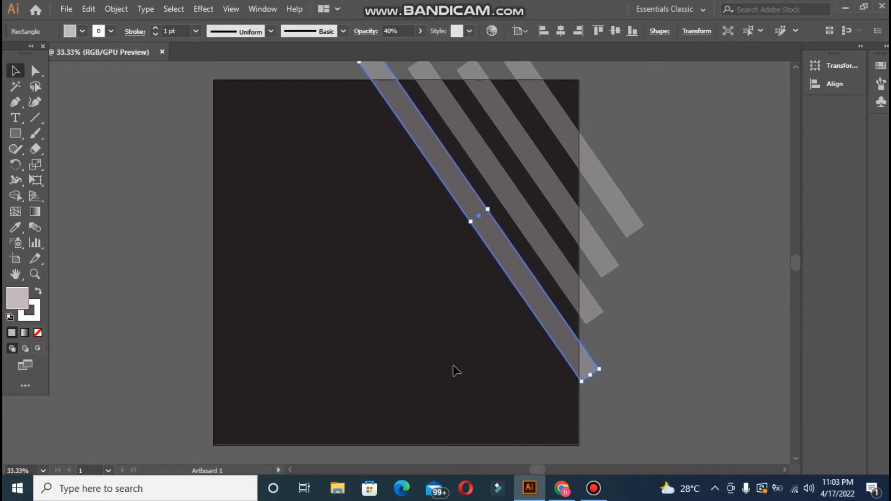
pyautogui.hotkey('shift', 'Right')
pyautogui.hotkey('shift', 'Right')
# Add a longer fifth bar and repeat it toward the lower left until diagonal stripes cover the whole artboard.
pyautogui.moveTo(529, 299); pyautogui.dragTo(500, 323)
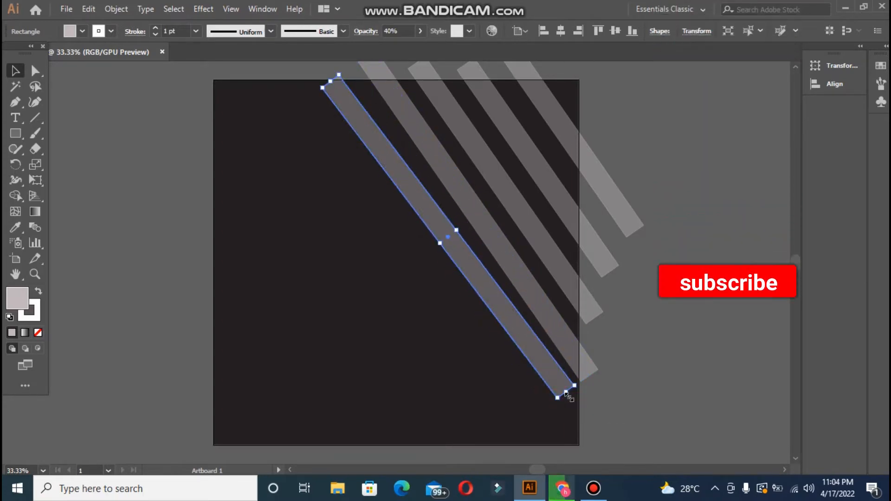
pyautogui.moveTo(567, 409); pyautogui.dragTo(595, 445)
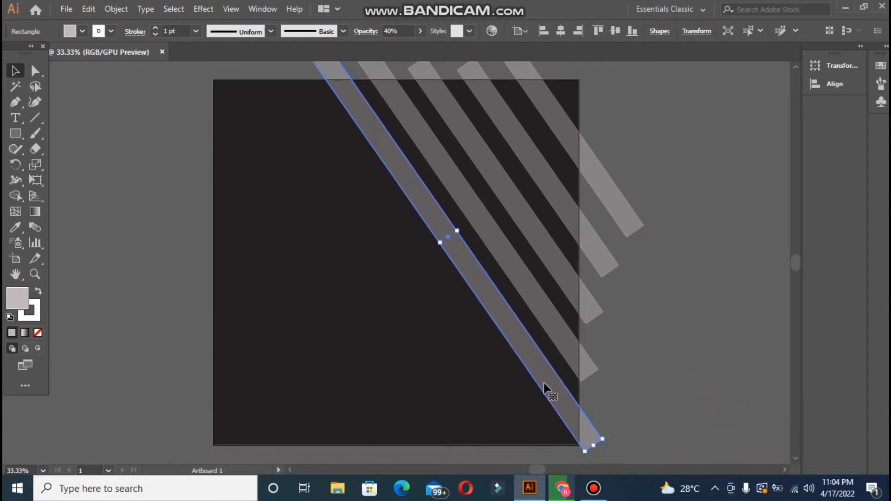
pyautogui.moveTo(545, 390); pyautogui.dragTo(285, 420)
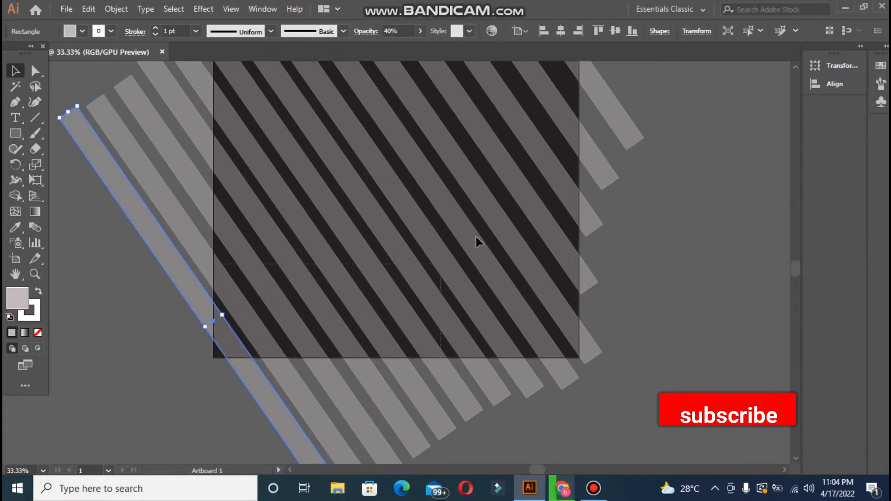
# Lower the opacity of all the diagonal stripes together to 8% and deselect them.
pyautogui.hotkey('ctrl', 'a')
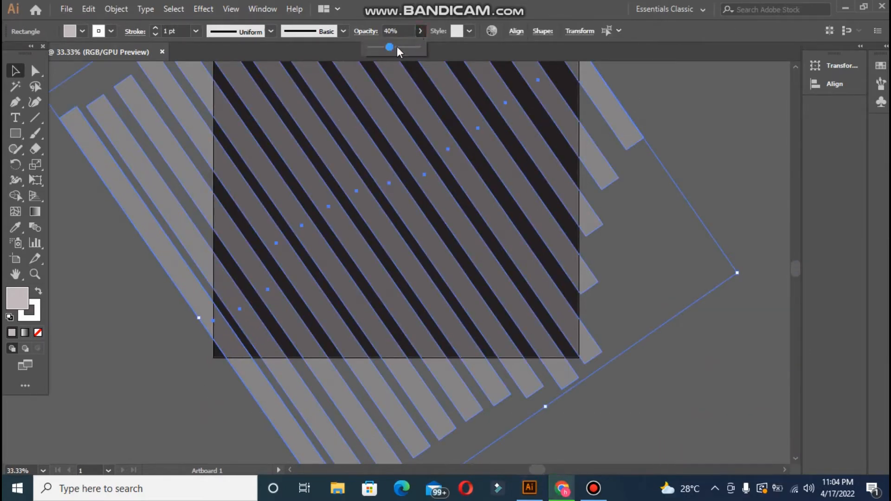
pyautogui.moveTo(376, 50); pyautogui.dragTo(375, 50)
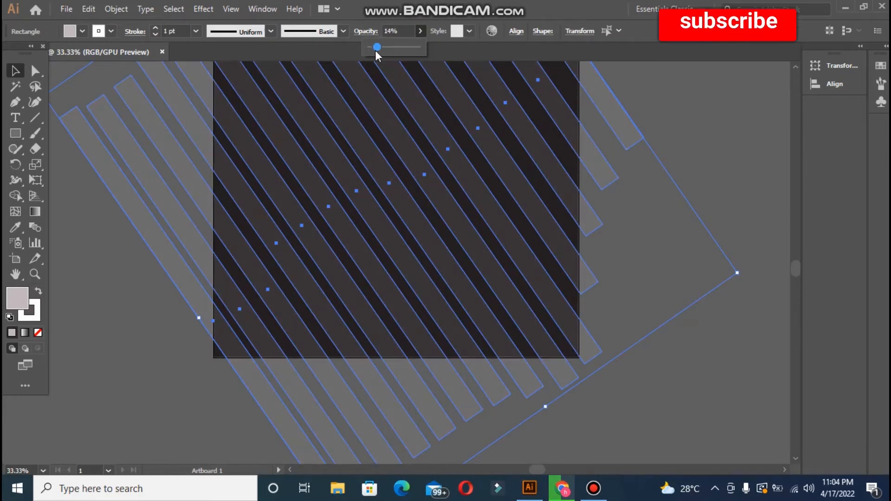
pyautogui.click(753, 258)
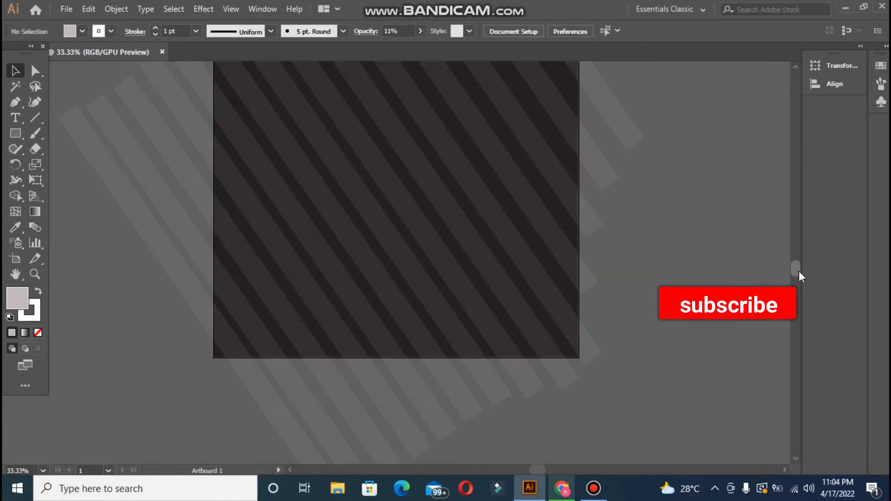
pyautogui.moveTo(798, 271); pyautogui.dragTo(796, 261)
pyautogui.hotkey('ctrl', 'a')
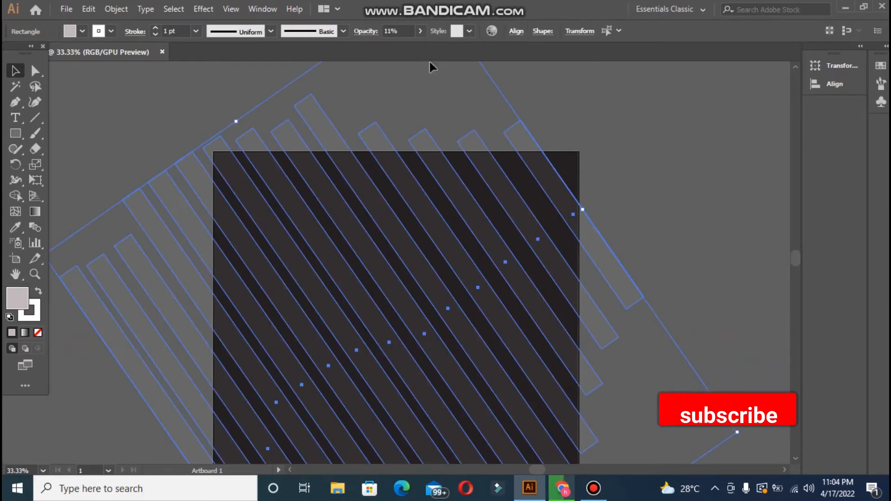
pyautogui.click(420, 31)
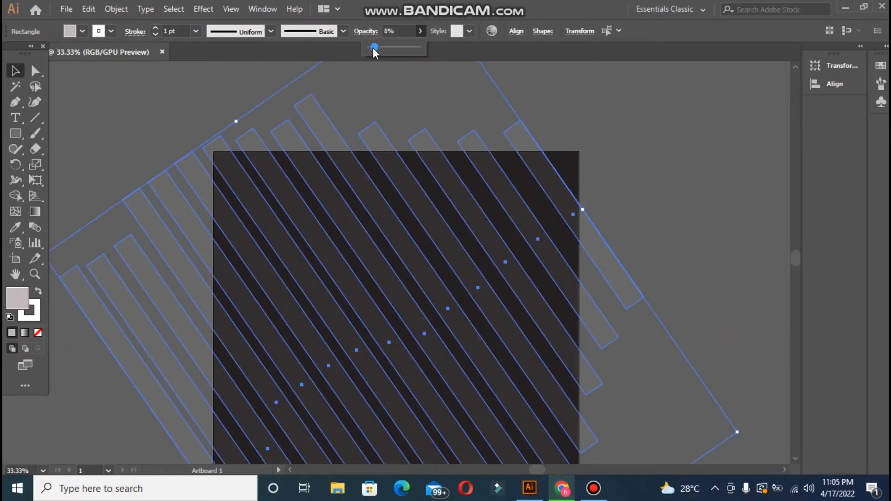
pyautogui.click(661, 175)
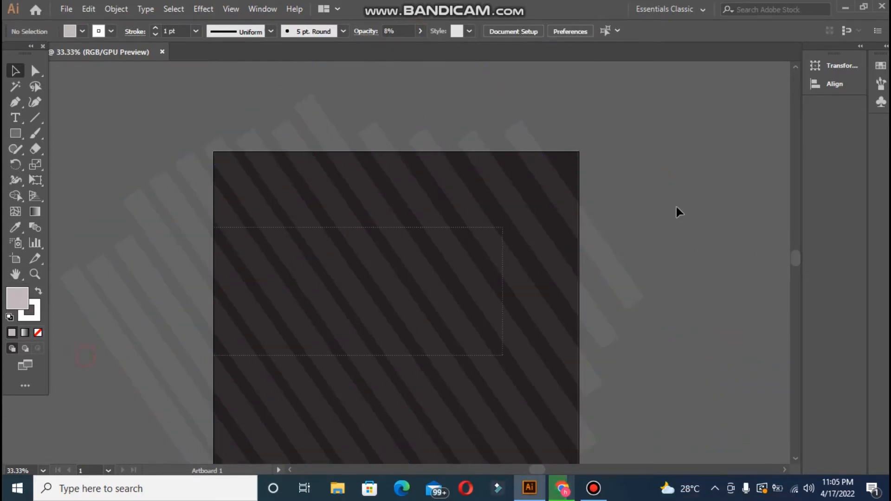
pyautogui.hotkey('ctrl', 'a')
pyautogui.click(695, 229)
# Draw a wide rectangle near the artboard's top and fill it with orange.
pyautogui.click(11, 134)
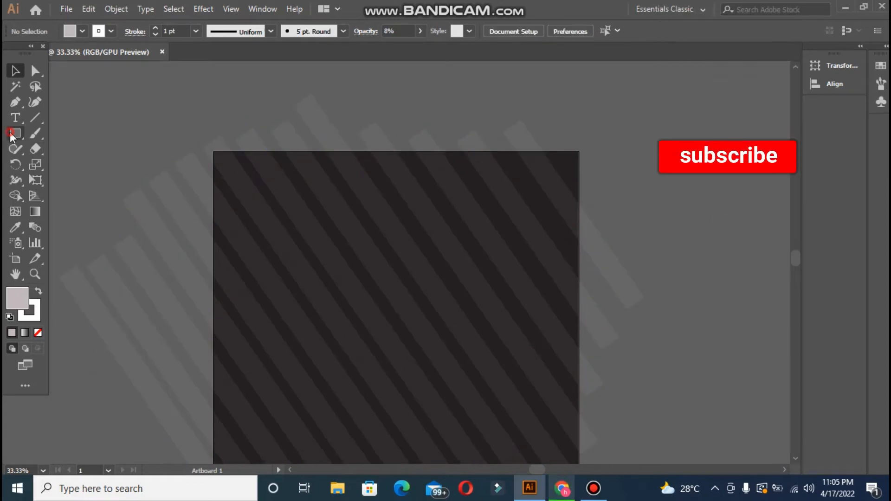
pyautogui.moveTo(286, 176); pyautogui.dragTo(493, 262)
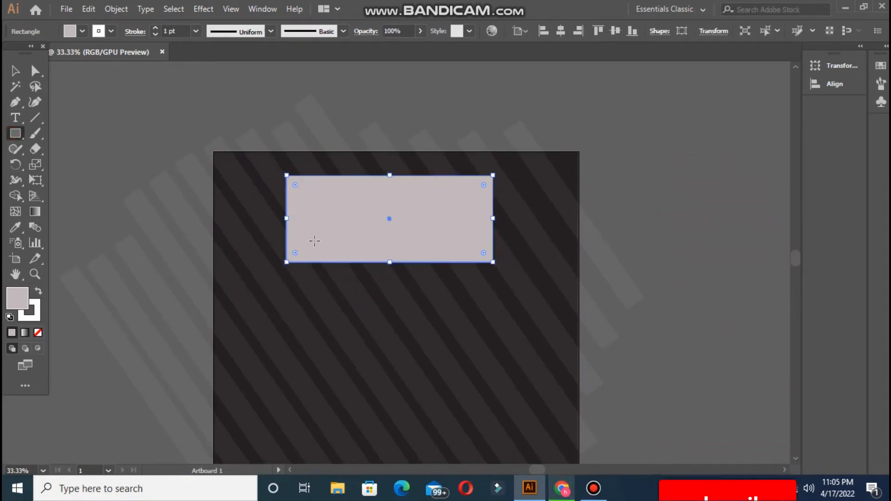
pyautogui.click(40, 293)
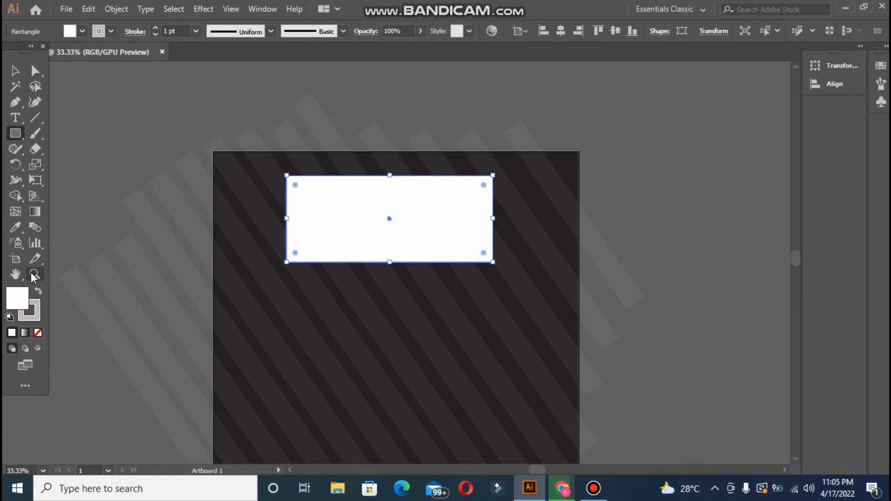
pyautogui.doubleClick(18, 302)
pyautogui.click(462, 311)
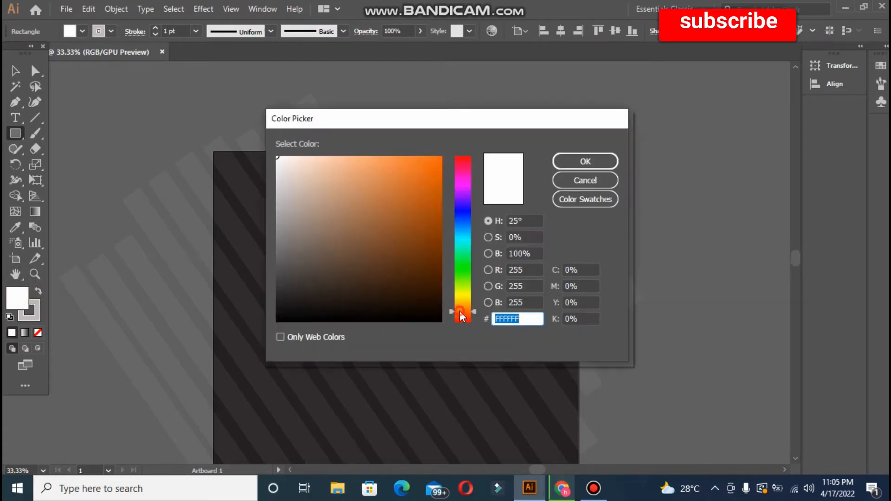
pyautogui.click(441, 193)
pyautogui.click(571, 161)
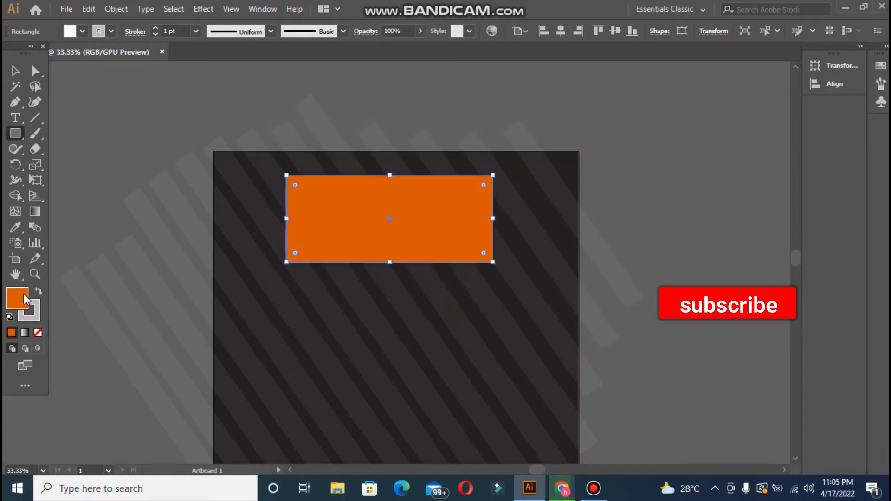
# Turn the orange rectangle into an unfilled frame with an orange 3 pt stroke.
pyautogui.click(39, 292)
pyautogui.click(38, 333)
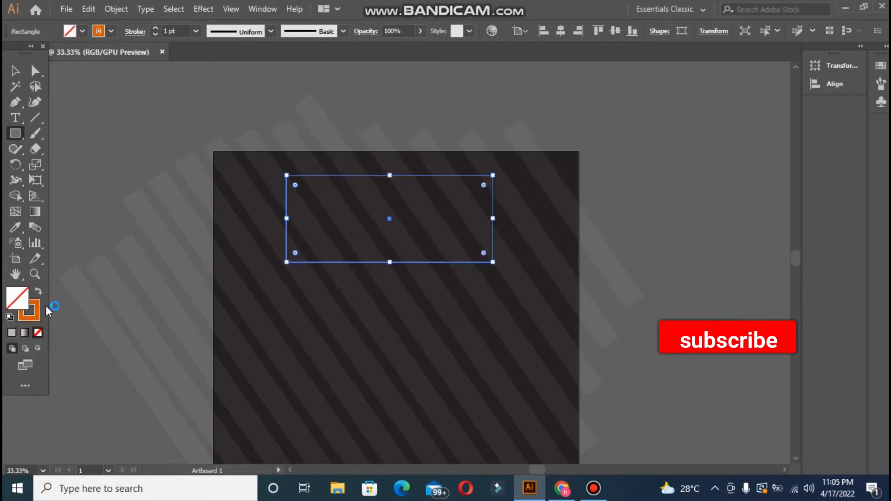
pyautogui.click(156, 28)
pyautogui.click(155, 28)
pyautogui.press('v')
pyautogui.click(77, 147)
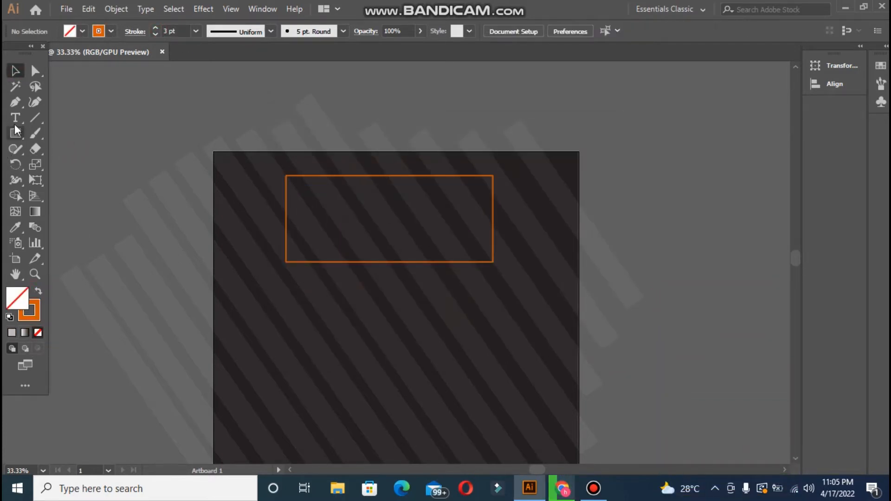
pyautogui.press('t')
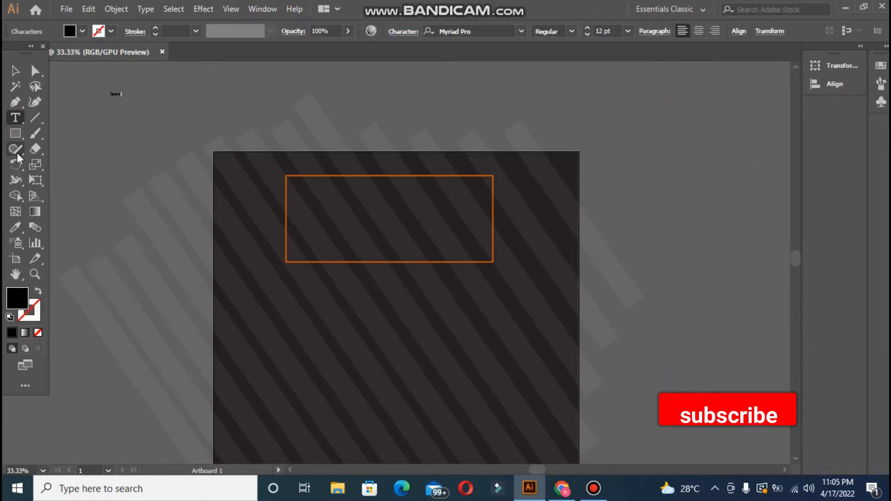
pyautogui.write('Spe')
pyautogui.press('BackSpace')
pyautogui.press('BackSpace')
pyautogui.write('SPECIAL')
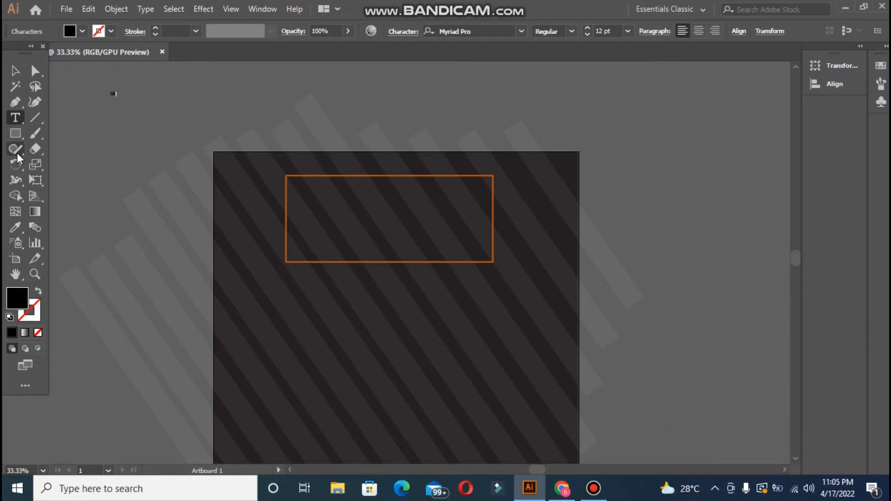
pyautogui.click(15, 71)
pyautogui.moveTo(126, 98); pyautogui.dragTo(142, 116)
pyautogui.press('Delete')
# Add the two-line text "SPECIAL COLLECTION" to the upper left of the artboard and enlarge it to about 31 pt.
pyautogui.click(19, 118)
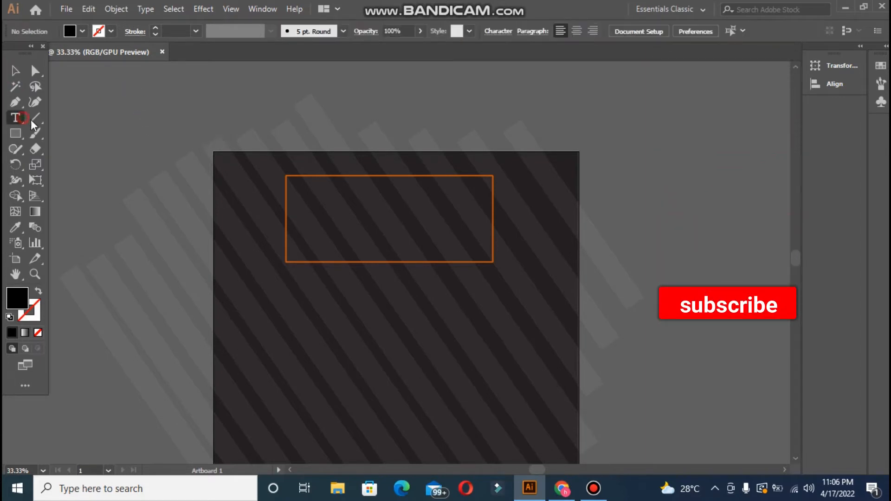
pyautogui.write('SPECIAL')
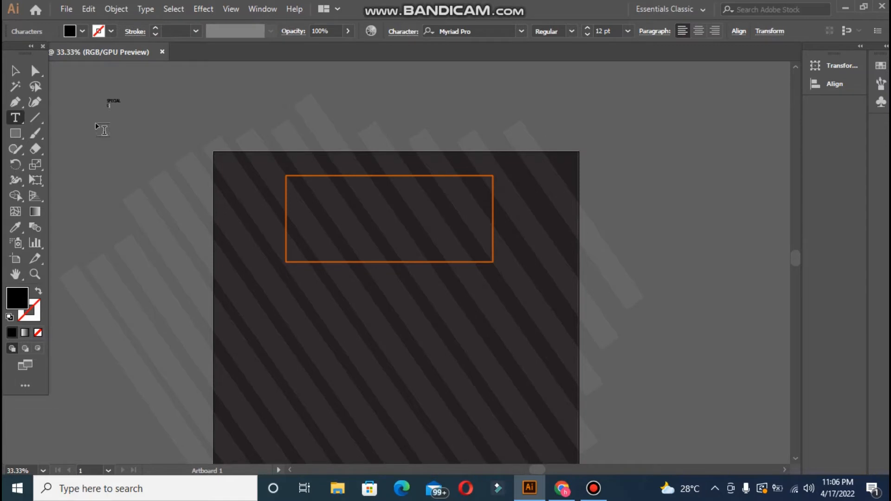
pyautogui.write('COLLECTION')
pyautogui.click(15, 70)
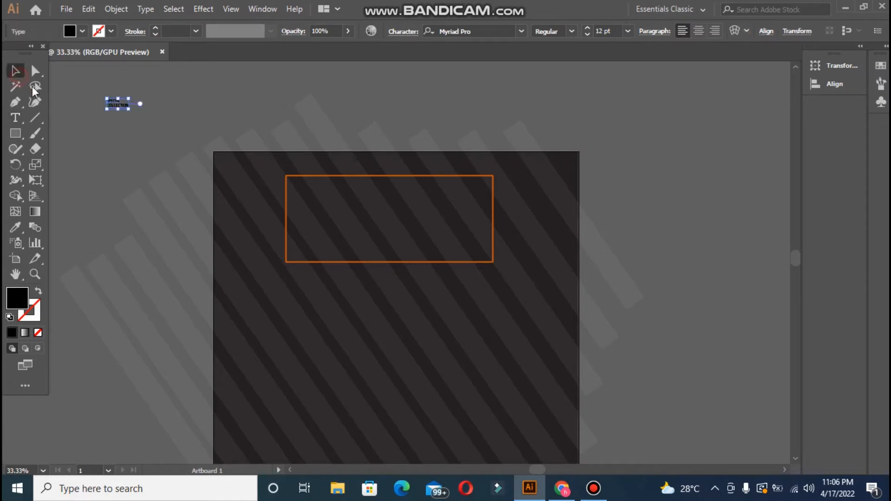
pyautogui.moveTo(89, 127); pyautogui.dragTo(69, 122)
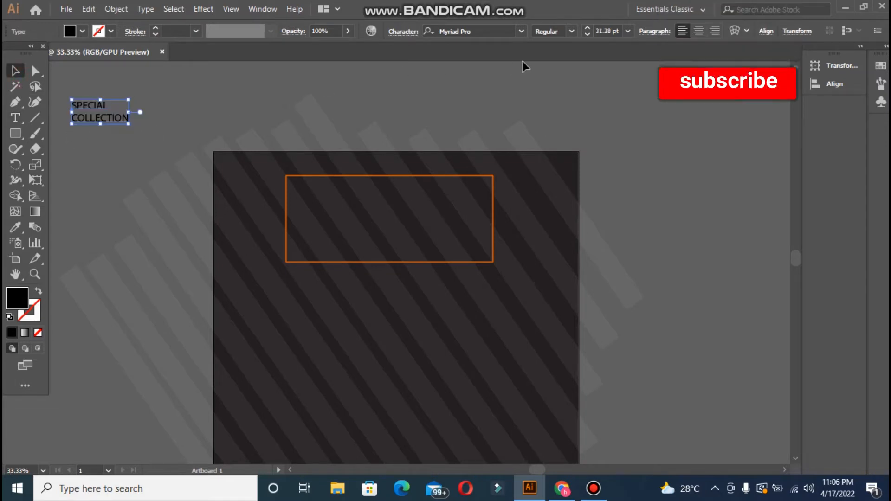
# Centre-align the two-line heading text and set the word COLLECTION to Bold Italic.
pyautogui.click(698, 31)
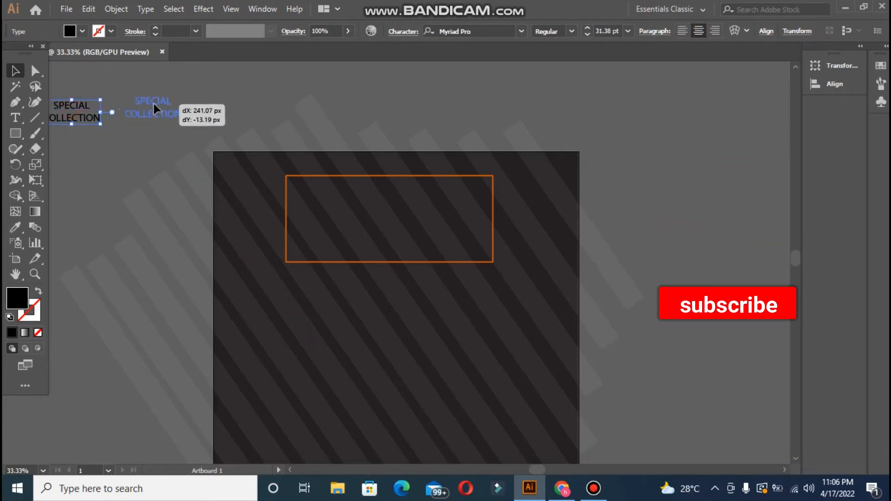
pyautogui.doubleClick(151, 116)
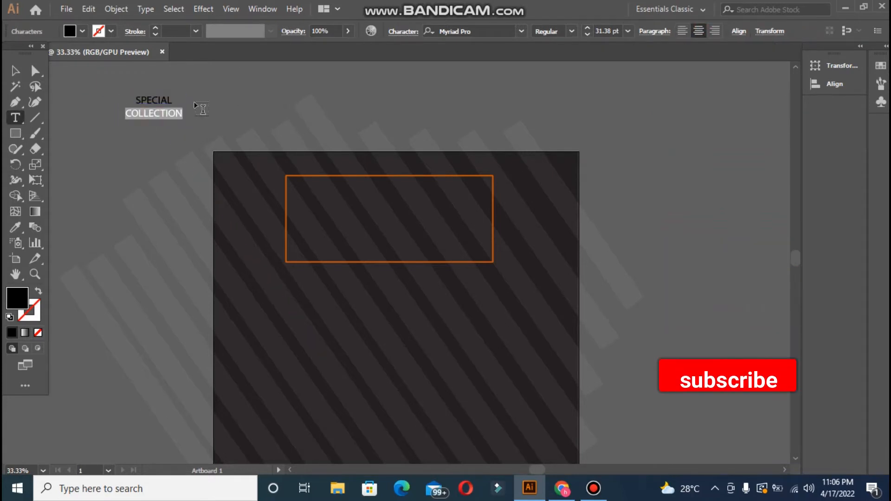
pyautogui.click(554, 31)
pyautogui.click(554, 175)
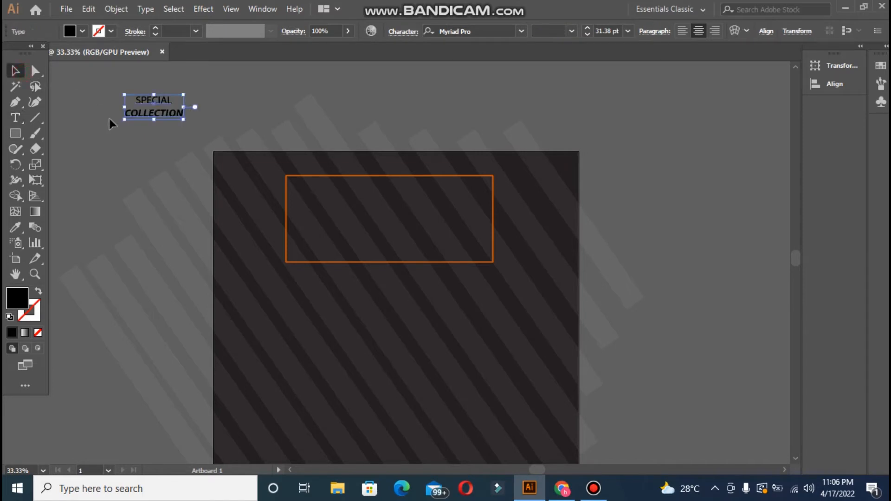
# Enlarge the heading to about 94 pt inside the orange frame and tighten its line spacing.
pyautogui.moveTo(188, 122); pyautogui.dragTo(371, 232)
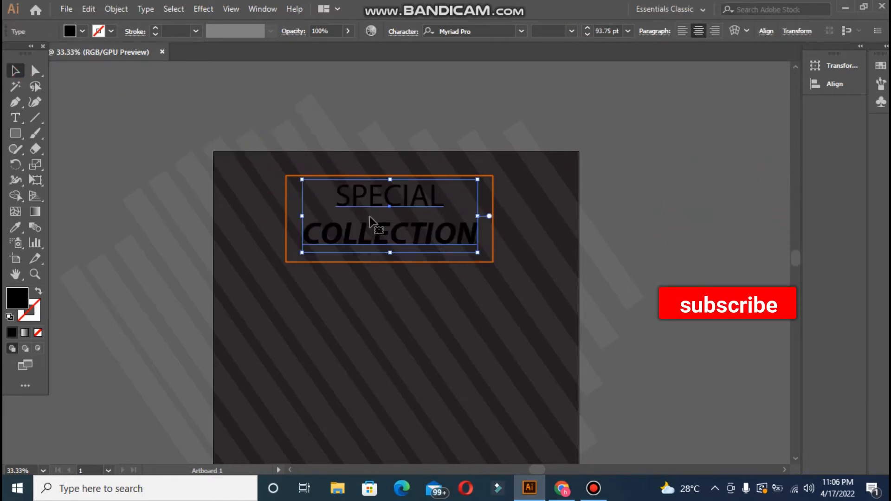
pyautogui.click(399, 33)
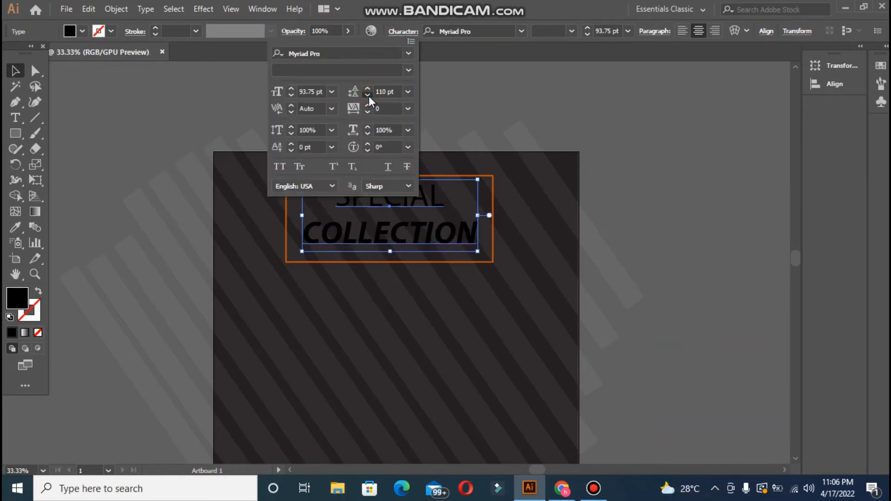
pyautogui.click(368, 95)
# Set the word SPECIAL in the heading to the Bold style.
pyautogui.click(571, 32)
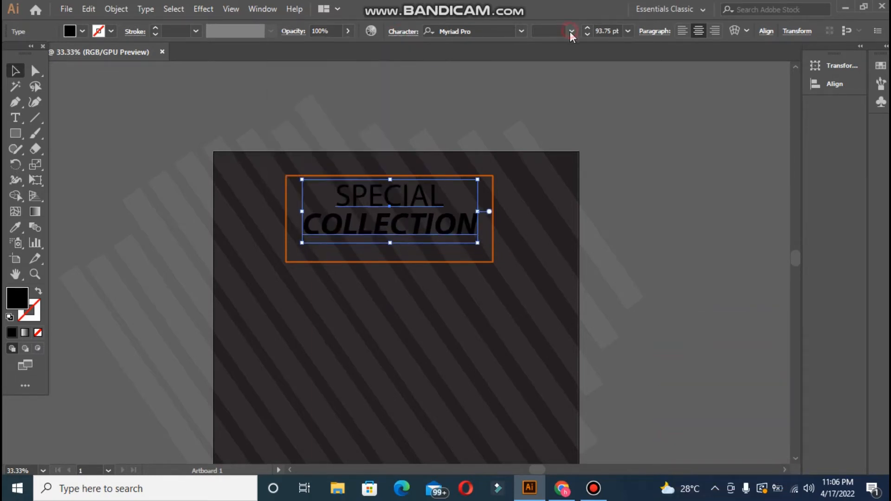
pyautogui.doubleClick(350, 202)
pyautogui.click(571, 31)
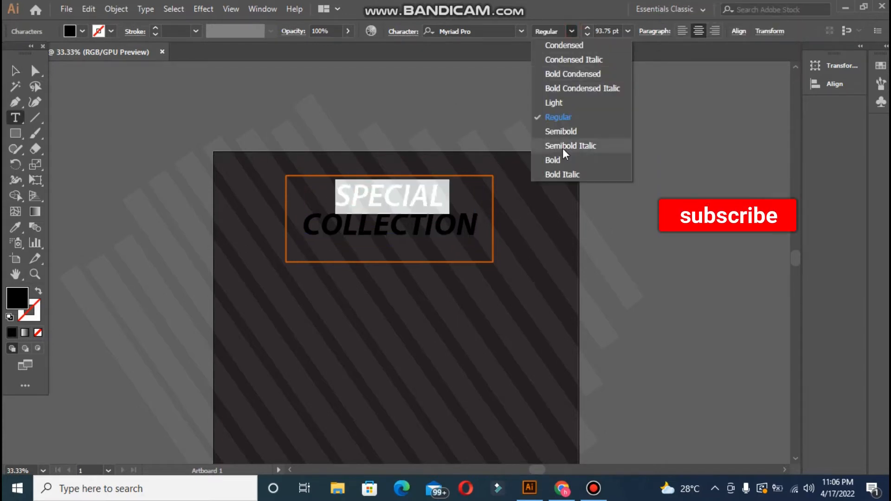
pyautogui.click(549, 161)
pyautogui.click(659, 189)
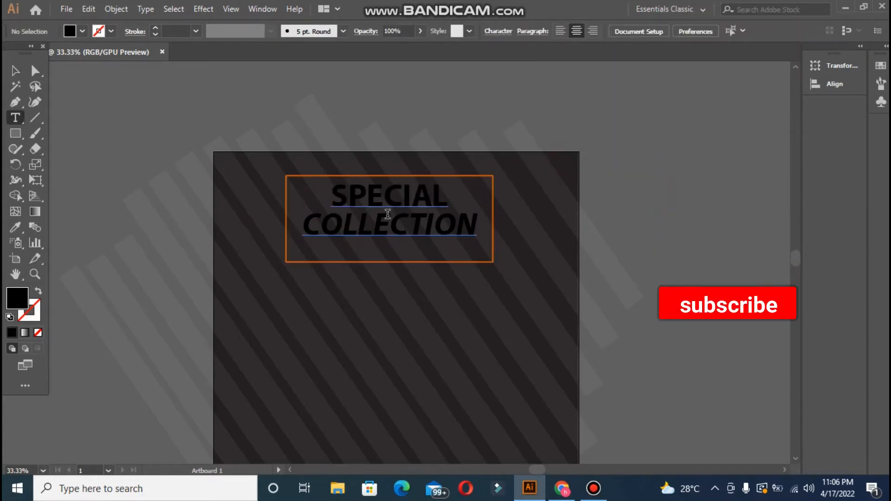
# Fill the whole heading with a very pale pink, nearly white colour.
pyautogui.click(14, 71)
pyautogui.click(338, 200)
pyautogui.doubleClick(17, 298)
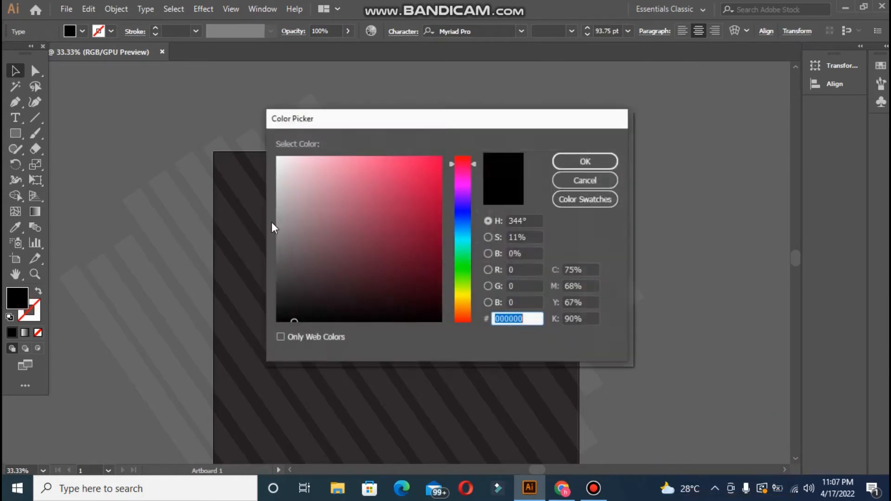
pyautogui.click(287, 167)
pyautogui.click(558, 163)
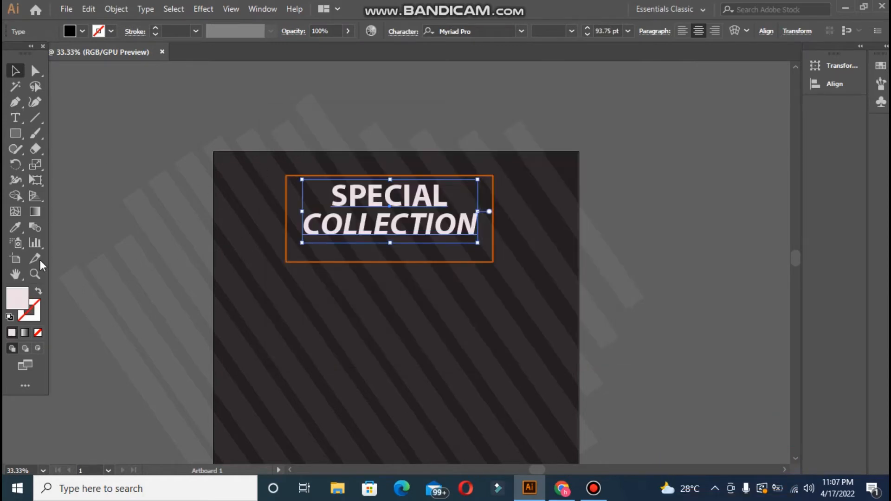
# Enlarge the heading to about 103 pt and centre it horizontally and vertically with the orange frame.
pyautogui.moveTo(470, 243); pyautogui.dragTo(495, 249)
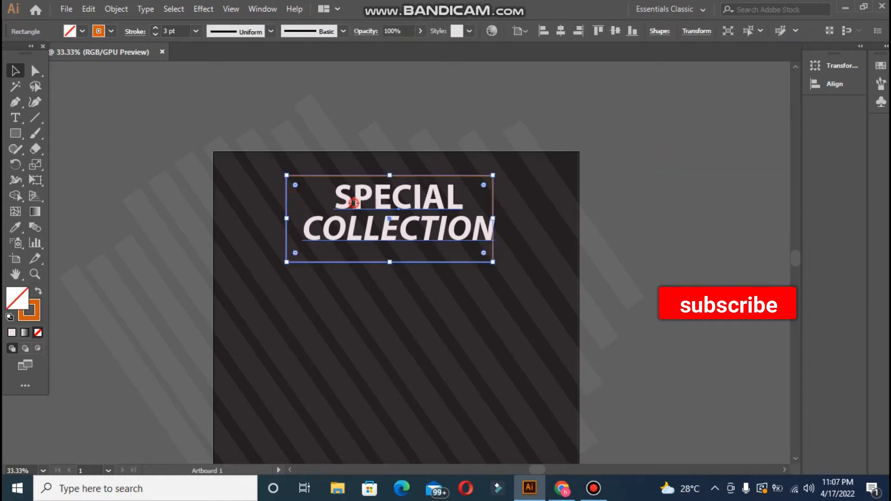
pyautogui.keyDown('shift'); pyautogui.click(354, 175); pyautogui.keyUp('shift')
pyautogui.click(439, 33)
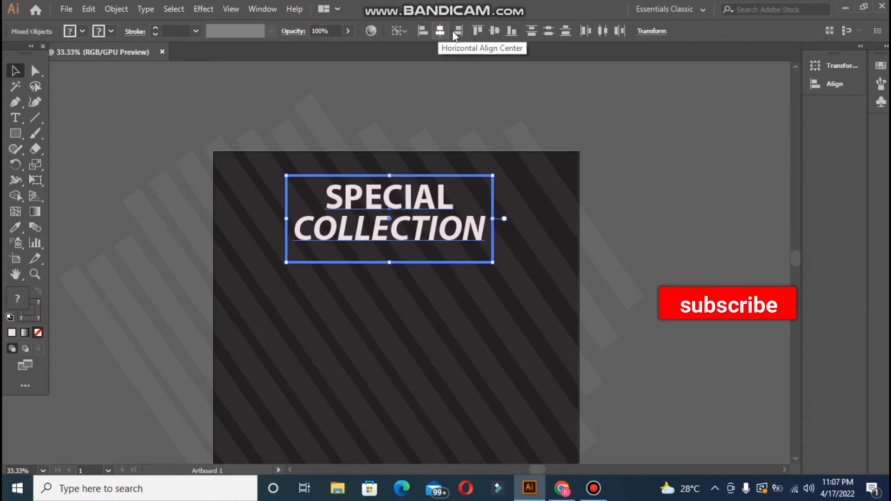
pyautogui.click(494, 32)
pyautogui.click(545, 222)
# Increase the line spacing between SPECIAL and COLLECTION slightly.
pyautogui.click(407, 202)
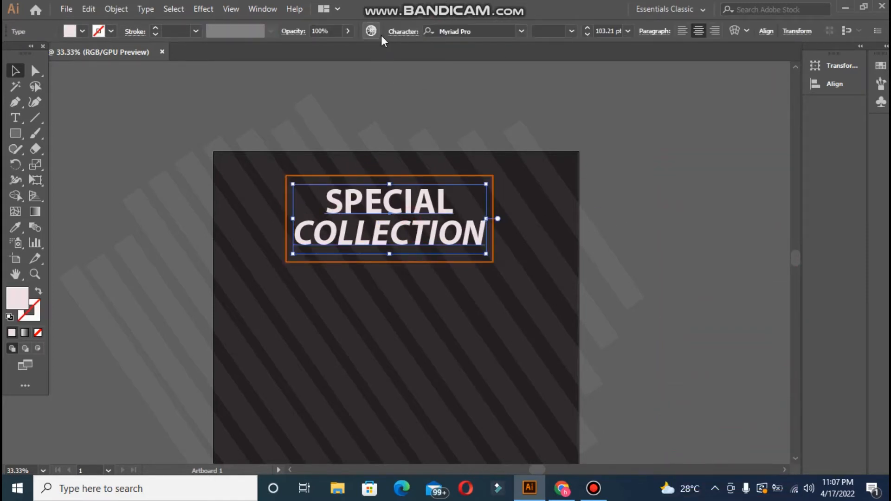
pyautogui.click(403, 33)
pyautogui.click(369, 90)
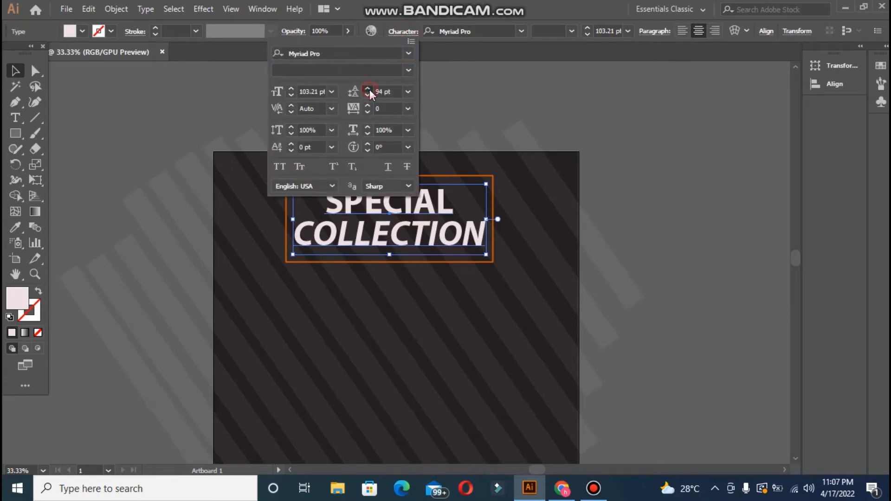
pyautogui.click(201, 94)
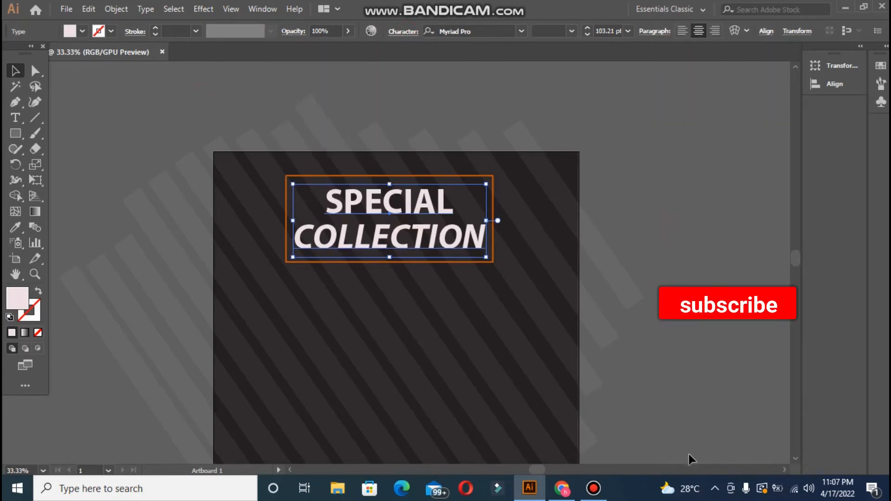
pyautogui.click(588, 492)
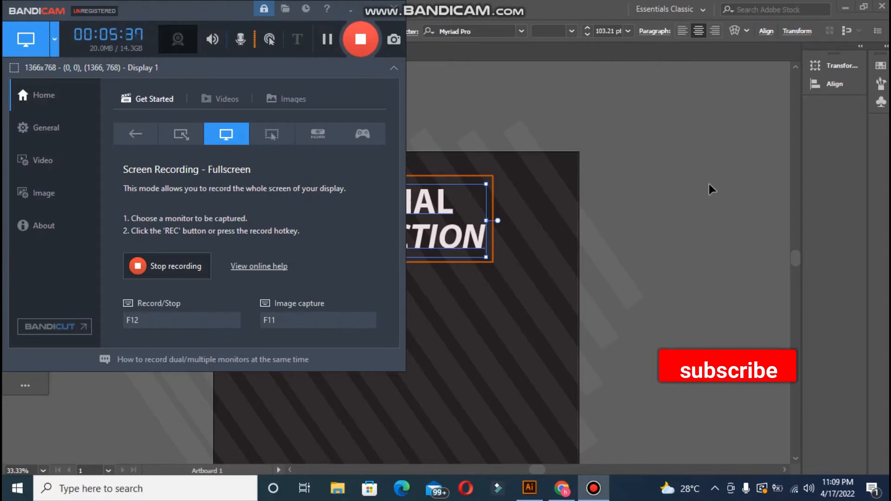
pyautogui.click(329, 42)
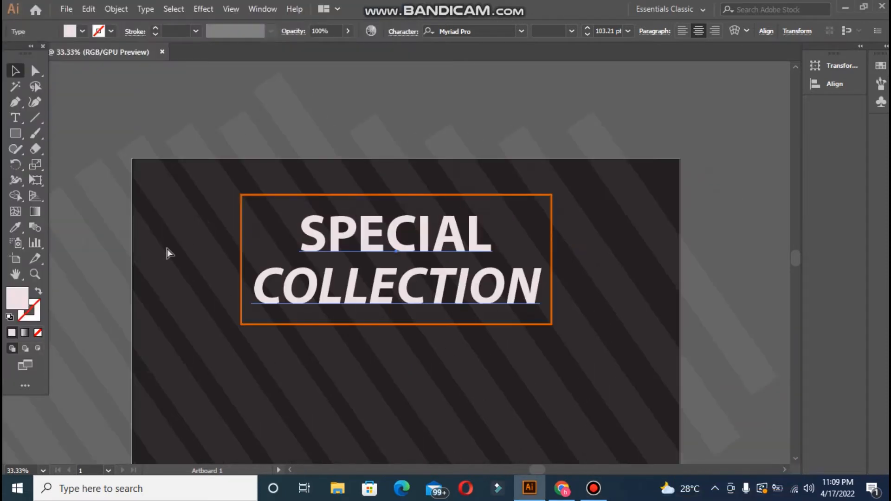
pyautogui.hotkey('ctrl', '=')
pyautogui.hotkey('ctrl', '=')
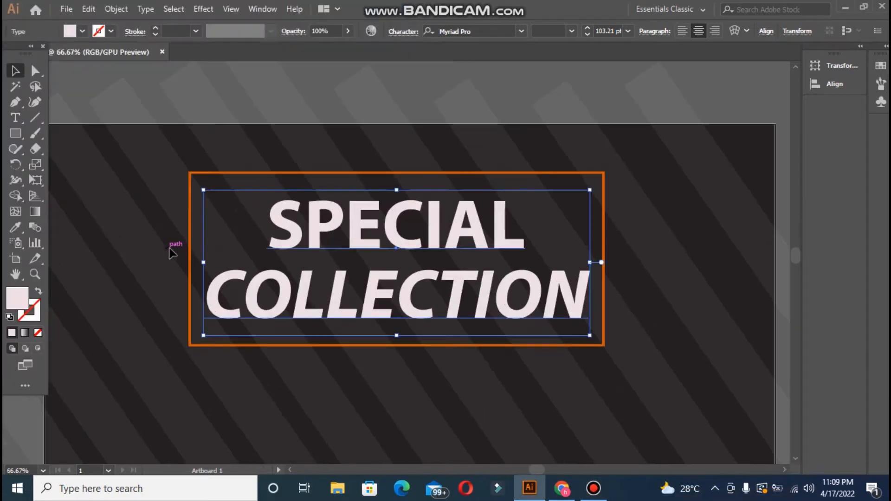
pyautogui.click(240, 172)
pyautogui.click(161, 169)
pyautogui.click(222, 172)
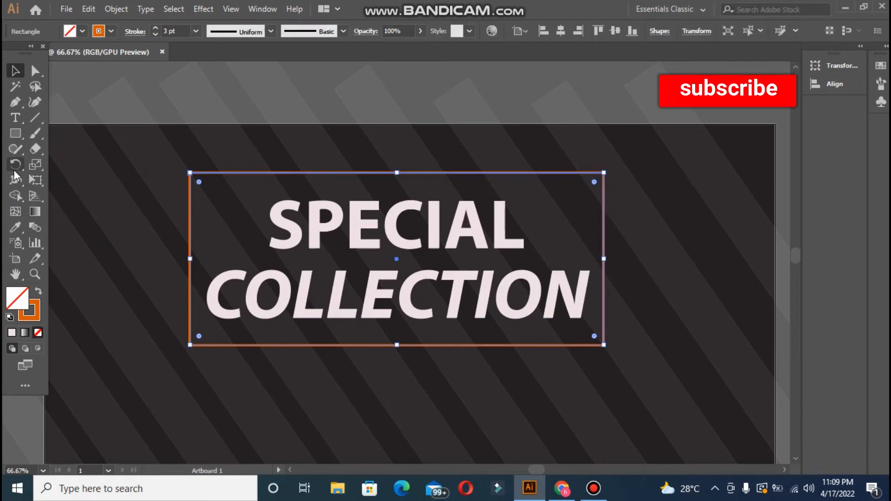
pyautogui.click(18, 195)
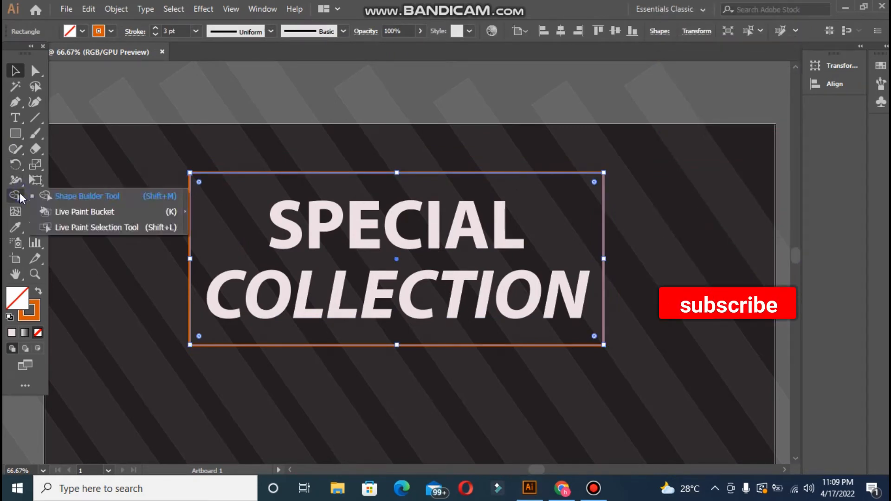
pyautogui.click(107, 72)
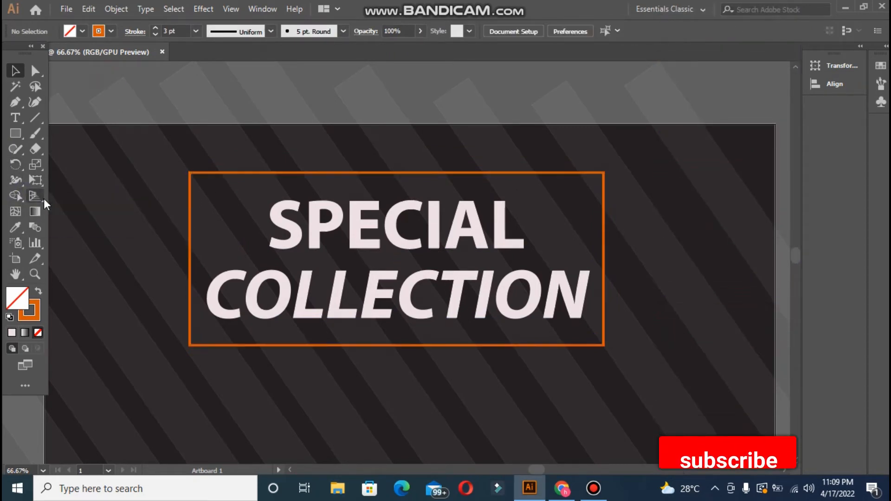
pyautogui.click(34, 196)
pyautogui.click(79, 88)
pyautogui.click(34, 180)
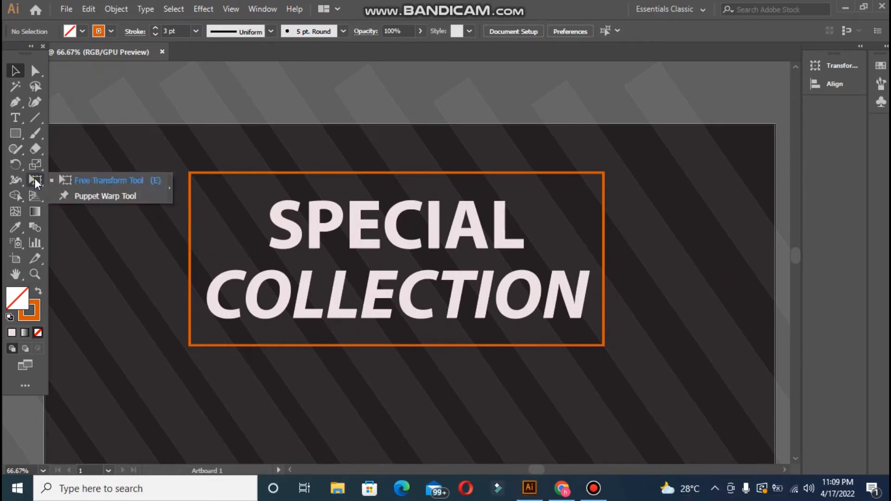
pyautogui.click(34, 164)
pyautogui.click(15, 166)
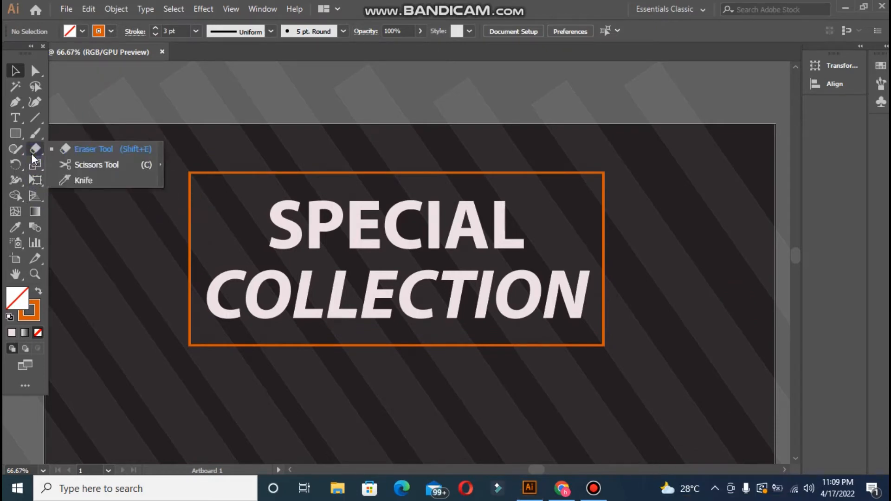
pyautogui.click(15, 149)
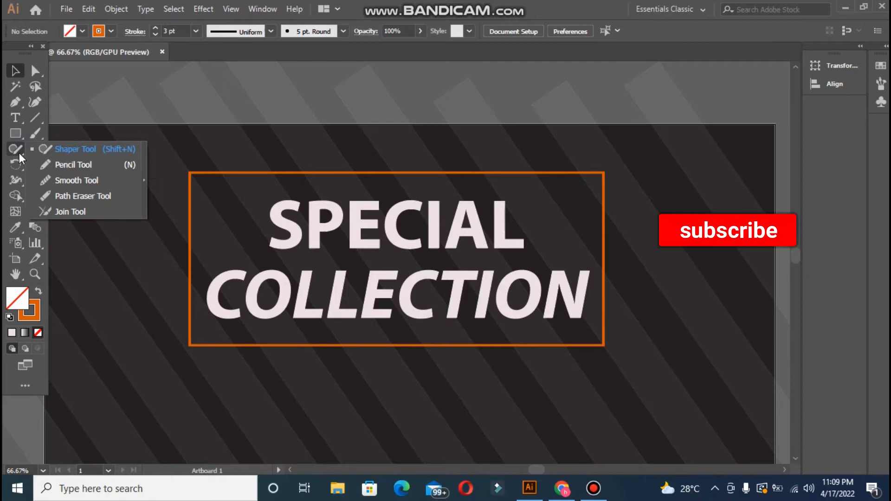
pyautogui.click(71, 194)
pyautogui.press('v')
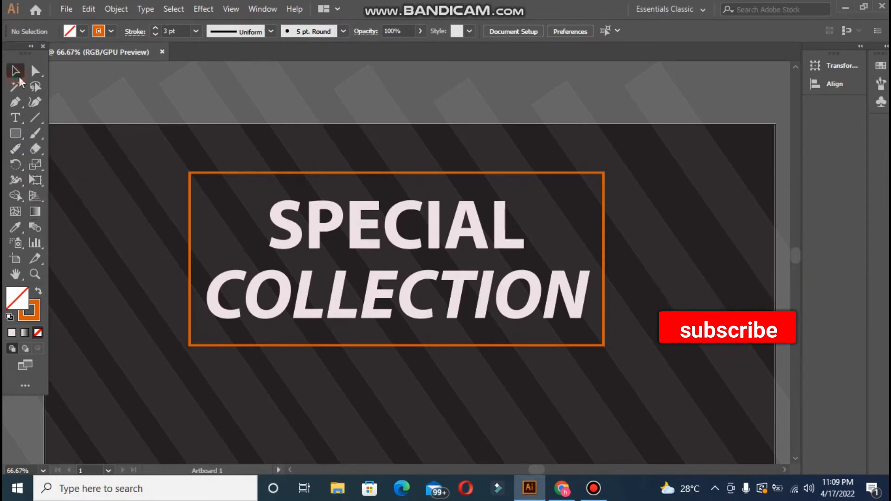
# Use the Path Eraser on the orange frame to cut a gap in its top edge and another in its bottom edge.
pyautogui.click(222, 173)
pyautogui.click(16, 149)
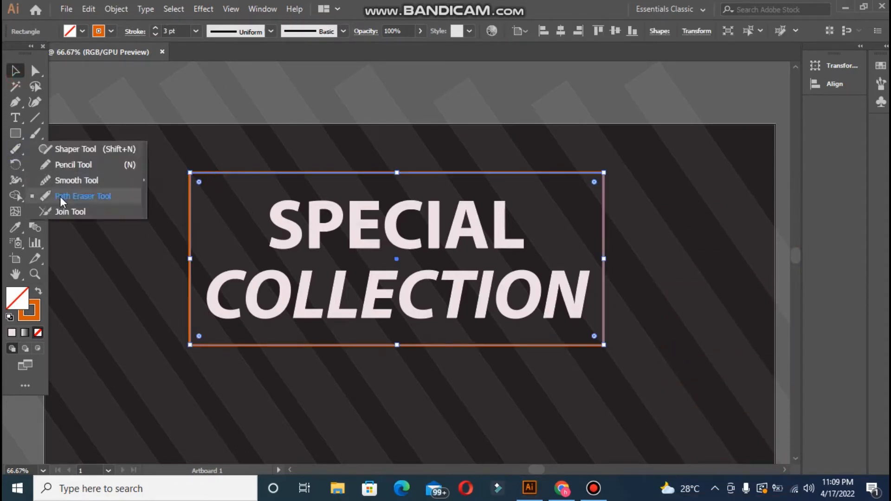
pyautogui.click(70, 195)
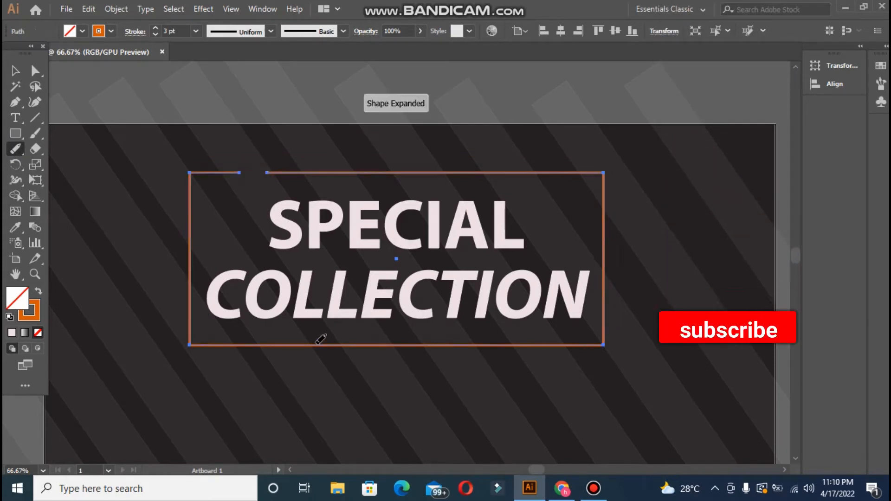
pyautogui.moveTo(312, 345); pyautogui.dragTo(355, 345)
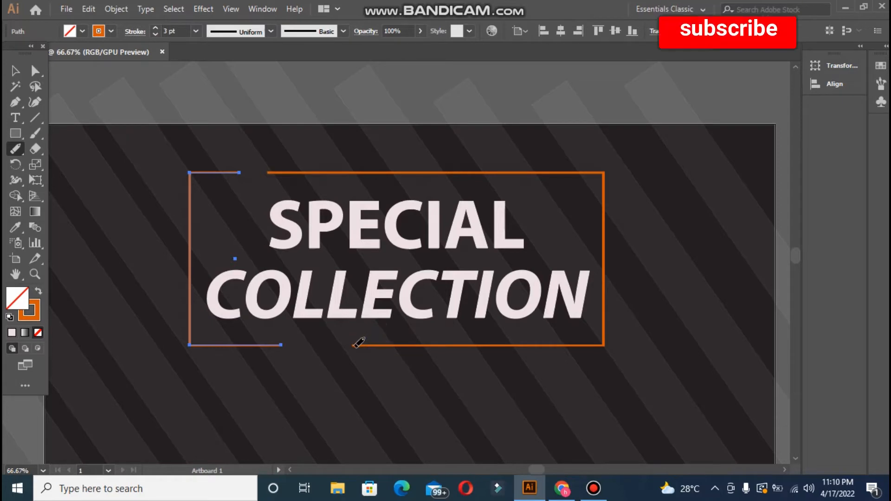
# Widen the gap in the frame's bottom edge by erasing more from the start of the right-hand path.
pyautogui.moveTo(358, 346); pyautogui.dragTo(377, 348)
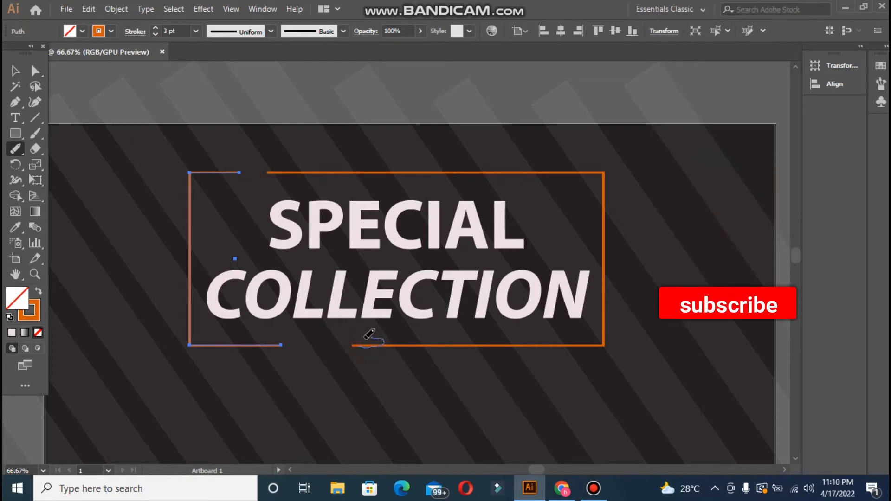
pyautogui.press('v')
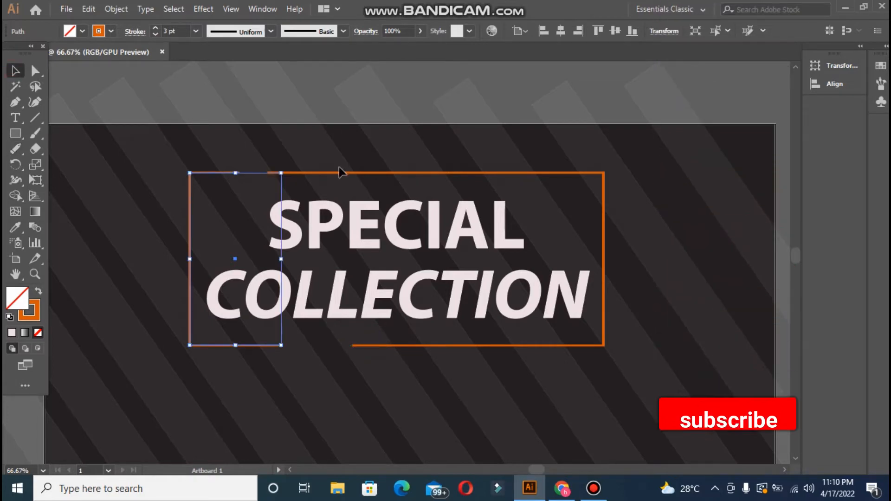
pyautogui.click(342, 172)
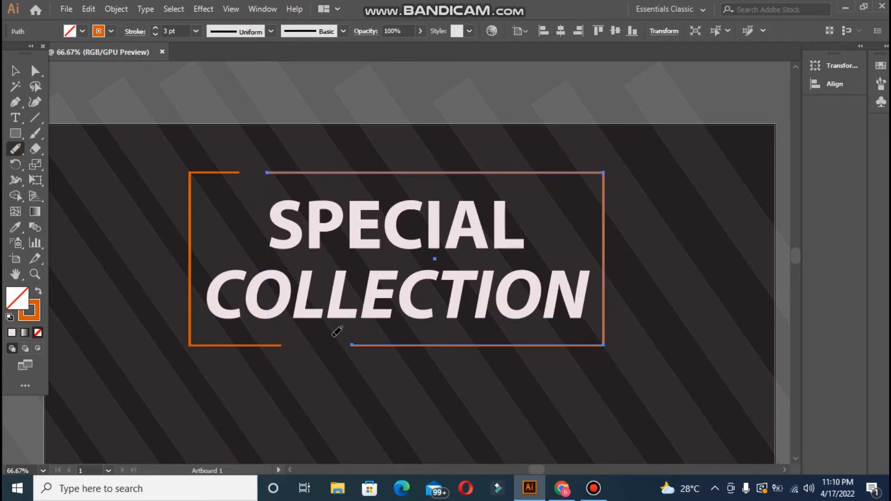
pyautogui.moveTo(381, 343); pyautogui.dragTo(382, 344)
pyautogui.click(16, 71)
pyautogui.click(141, 85)
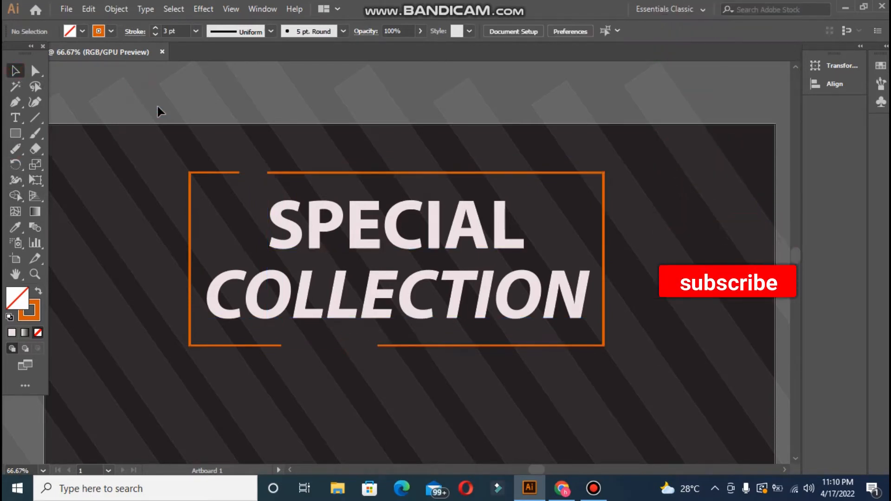
# Thicken both pieces of the orange frame together to a 5 pt stroke and deselect them.
pyautogui.click(478, 174)
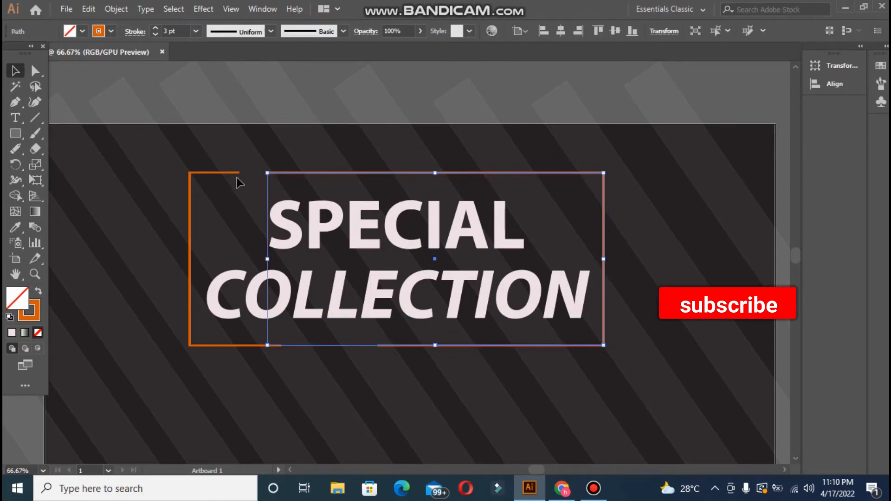
pyautogui.keyDown('shift'); pyautogui.click(236, 174); pyautogui.keyUp('shift')
pyautogui.click(155, 30)
pyautogui.click(155, 30)
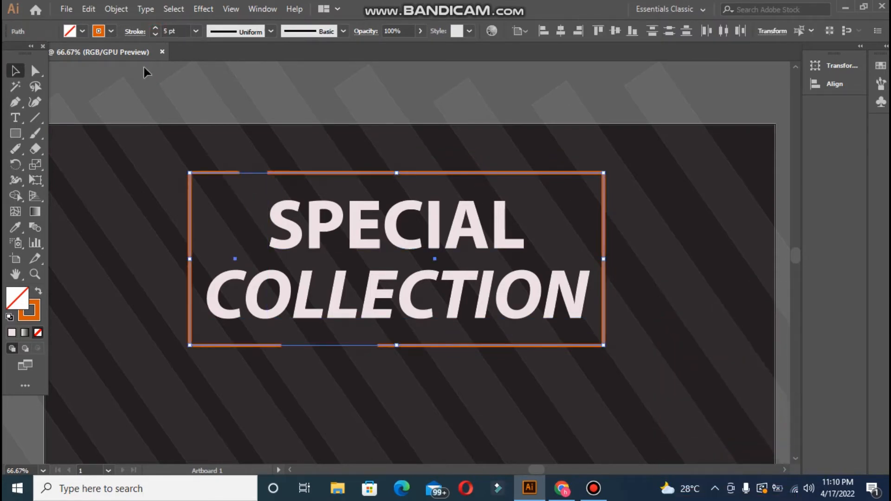
pyautogui.click(142, 65)
pyautogui.hotkey('ctrl', '-')
pyautogui.hotkey('ctrl', '-')
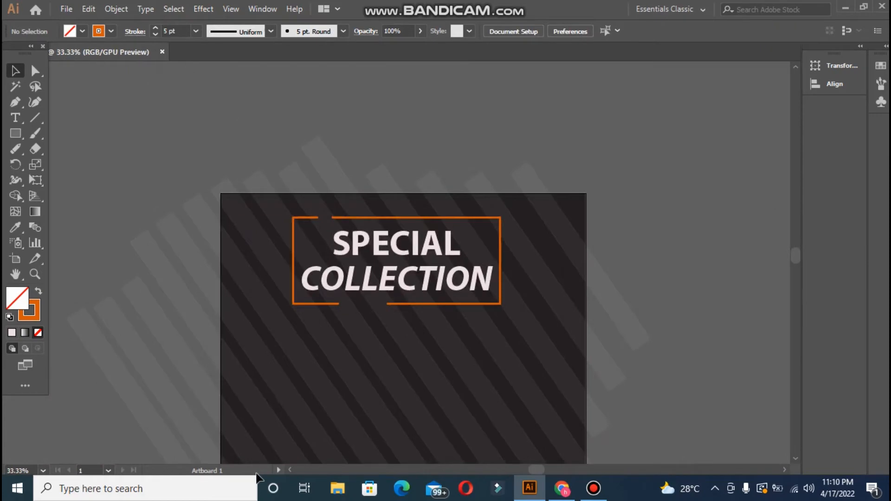
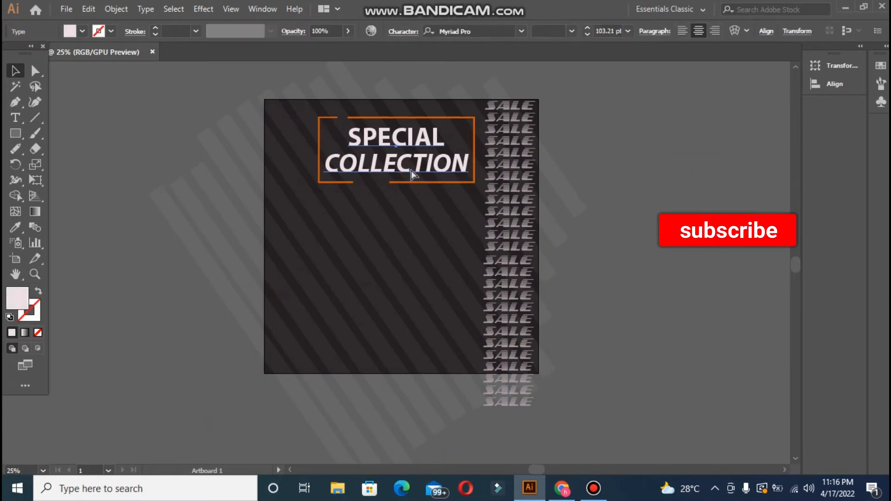
# Set the opacity of the stripe group covering the lower-left part of the background to 6%.
pyautogui.click(188, 376)
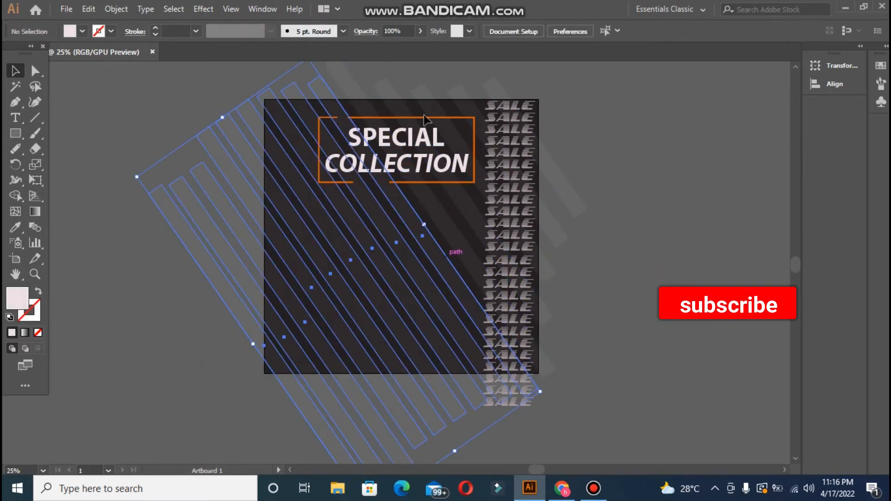
pyautogui.click(420, 31)
pyautogui.moveTo(372, 47); pyautogui.dragTo(373, 48)
pyautogui.click(462, 317)
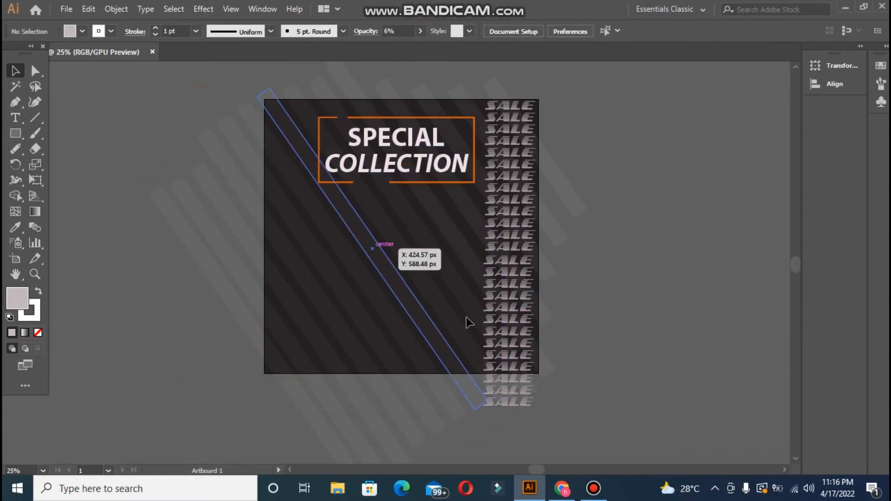
# Select the remaining upper-right background stripes together and set their opacity to 5%.
pyautogui.click(460, 254)
pyautogui.keyDown('shift'); pyautogui.click(466, 231); pyautogui.keyUp('shift')
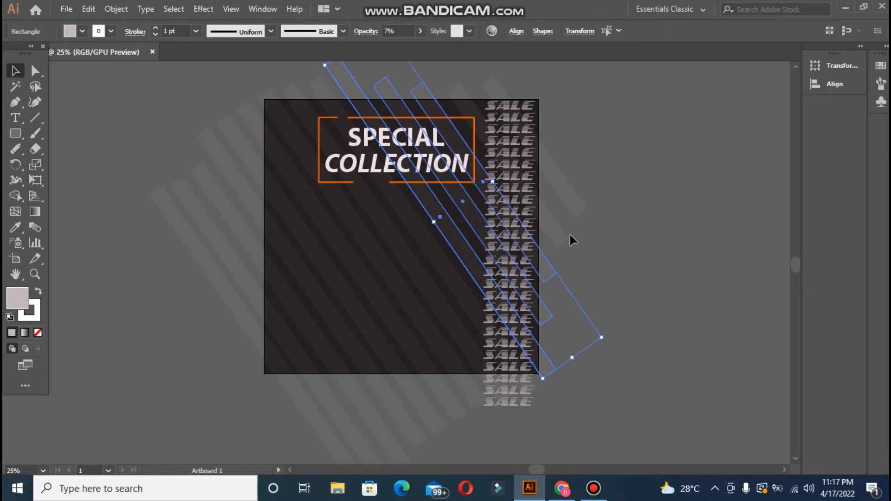
pyautogui.keyDown('shift'); pyautogui.click(570, 186); pyautogui.keyUp('shift')
pyautogui.click(399, 31)
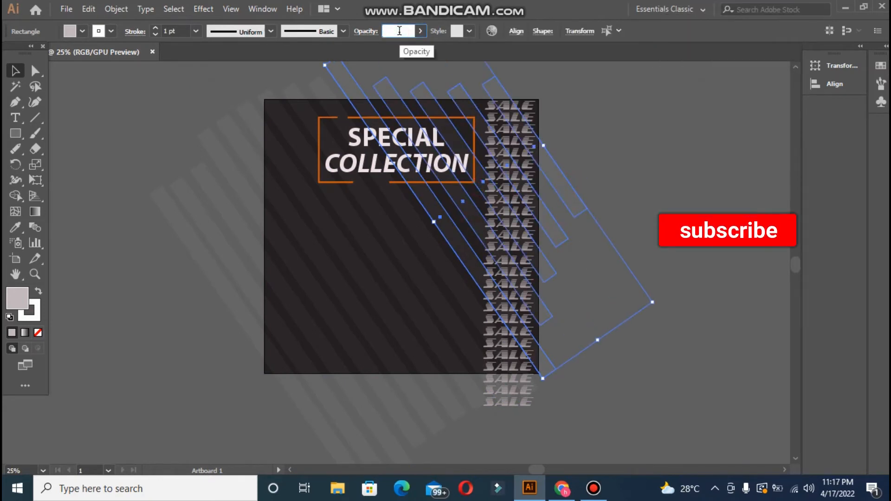
pyautogui.write('5')
pyautogui.click(143, 152)
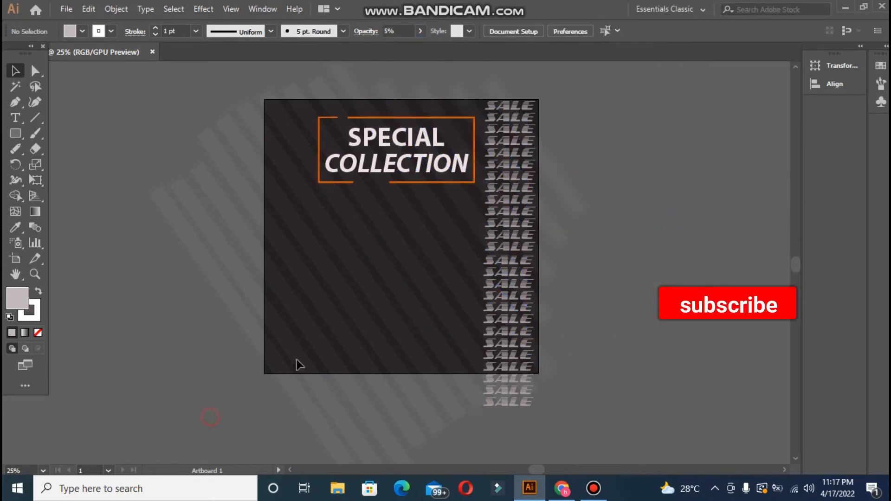
# Readjust the opacity of the stripe group covering the lower-left part of the background and deselect everything.
pyautogui.click(422, 221)
pyautogui.click(400, 31)
pyautogui.press('BackSpace')
pyautogui.press('BackSpace')
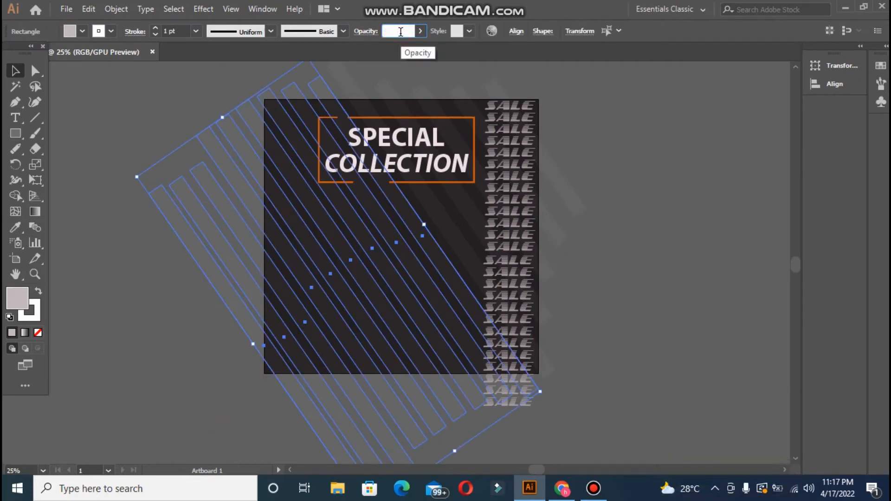
pyautogui.click(153, 126)
pyautogui.moveTo(174, 394); pyautogui.dragTo(665, 192)
pyautogui.click(668, 214)
# Draw a square, place it below the heading, rotate it into a diamond and center it horizontally on the artboard.
pyautogui.press('m')
pyautogui.moveTo(75, 122); pyautogui.dragTo(179, 223)
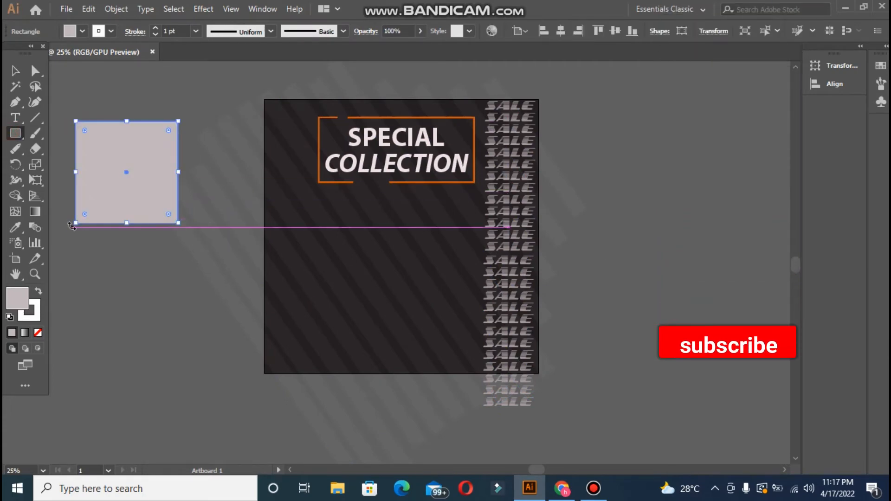
pyautogui.click(72, 226)
pyautogui.press('Escape')
pyautogui.click(15, 72)
pyautogui.moveTo(127, 172); pyautogui.dragTo(389, 264)
pyautogui.moveTo(338, 324); pyautogui.dragTo(389, 351)
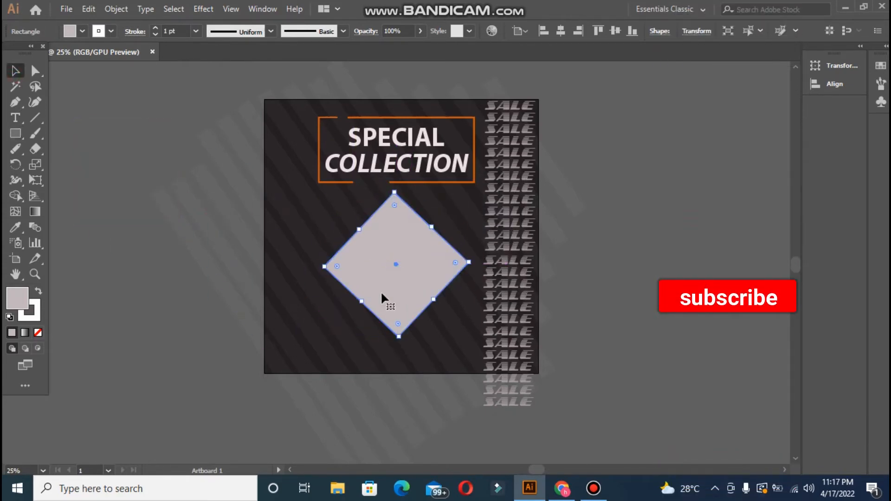
pyautogui.click(558, 33)
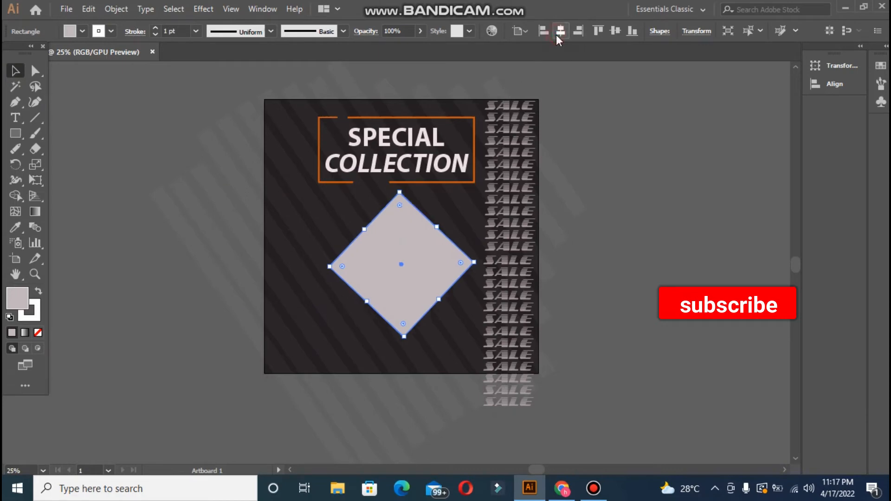
# Give the diamond the heading frame's look with no fill and a 5 pt orange stroke, and enlarge it slightly.
pyautogui.click(40, 293)
pyautogui.click(38, 332)
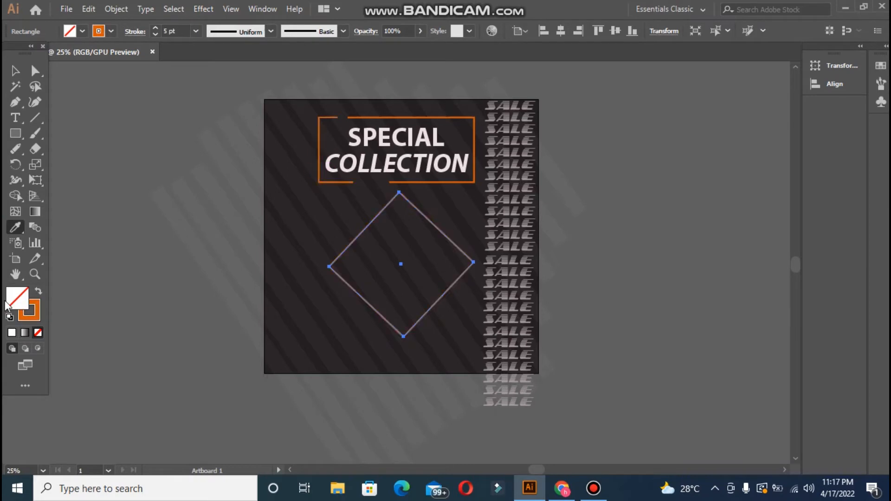
pyautogui.press('v')
pyautogui.moveTo(326, 265); pyautogui.dragTo(318, 265)
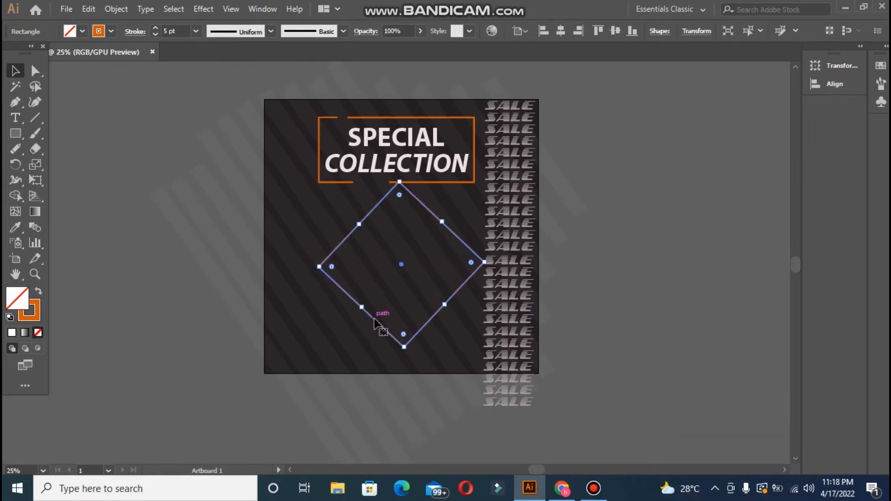
# Shift the diamond slightly down and away from the SALE column, and straighten its rotation to 45°.
pyautogui.moveTo(374, 316); pyautogui.dragTo(367, 321)
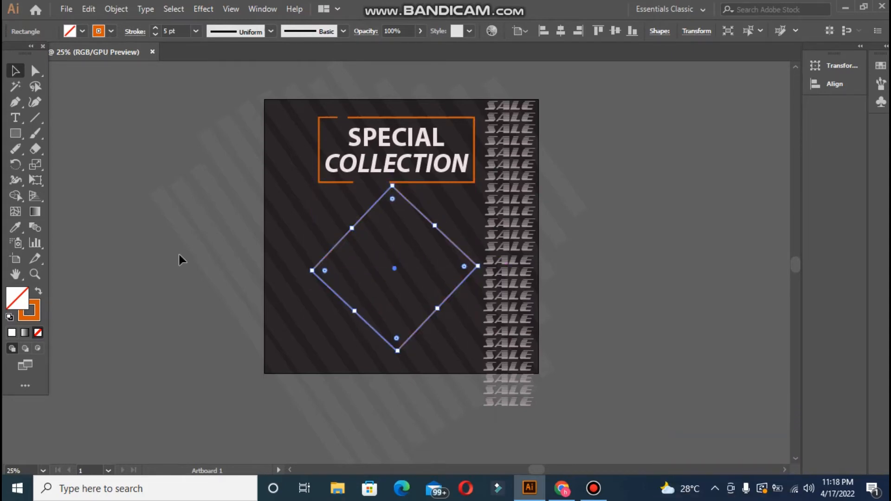
pyautogui.click(247, 254)
pyautogui.moveTo(343, 241); pyautogui.dragTo(335, 241)
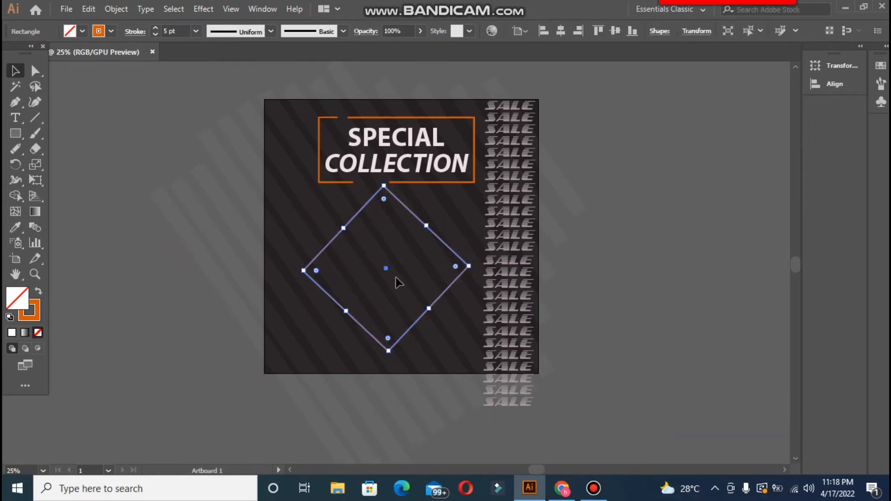
pyautogui.moveTo(392, 359); pyautogui.dragTo(386, 359)
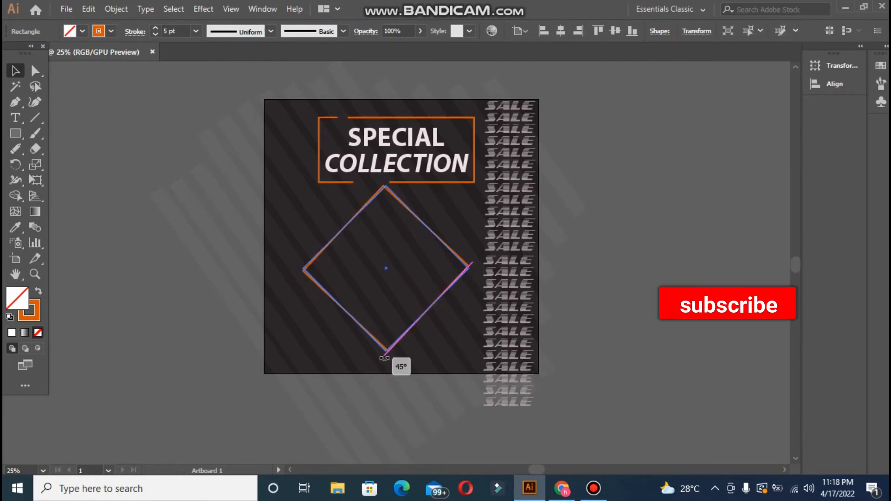
pyautogui.click(215, 297)
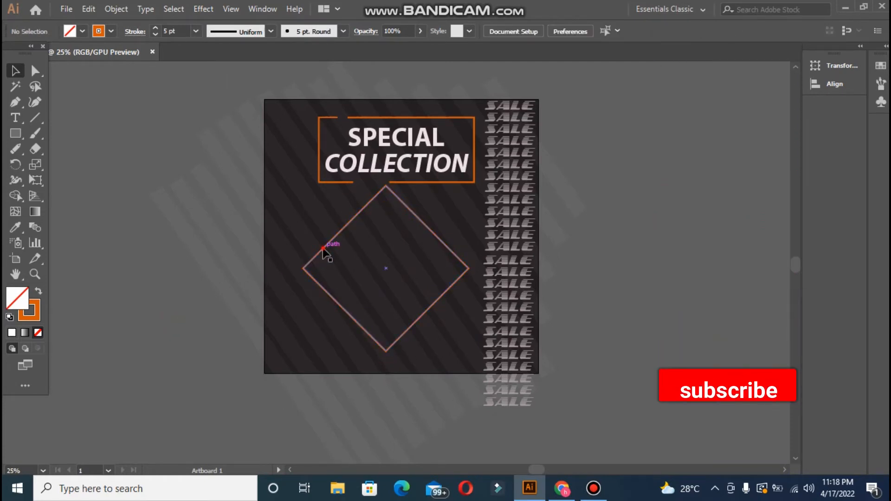
# Lower the opacity of the orange diamond outline slightly and deselect it.
pyautogui.click(333, 243)
pyautogui.moveTo(408, 48); pyautogui.dragTo(403, 50)
pyautogui.click(716, 325)
# Open the orange and white sneaker photo from the Downloads folder.
pyautogui.click(67, 9)
pyautogui.click(79, 39)
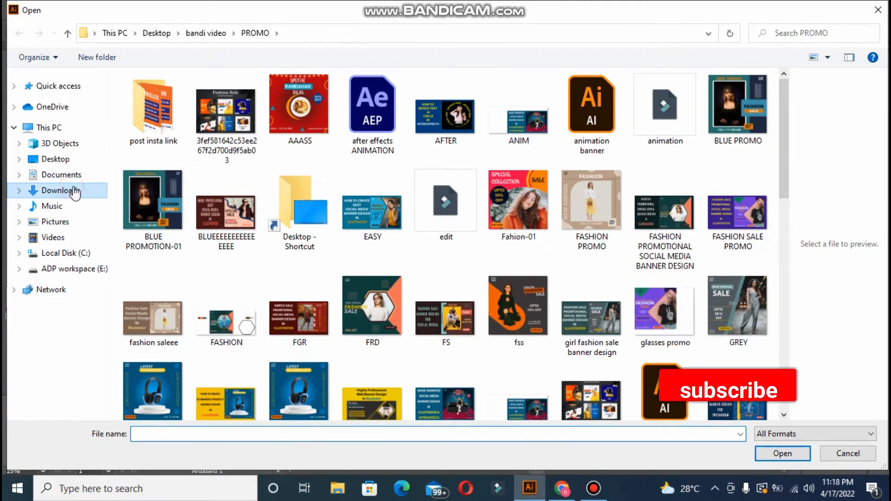
pyautogui.click(75, 192)
pyautogui.click(170, 117)
pyautogui.click(782, 454)
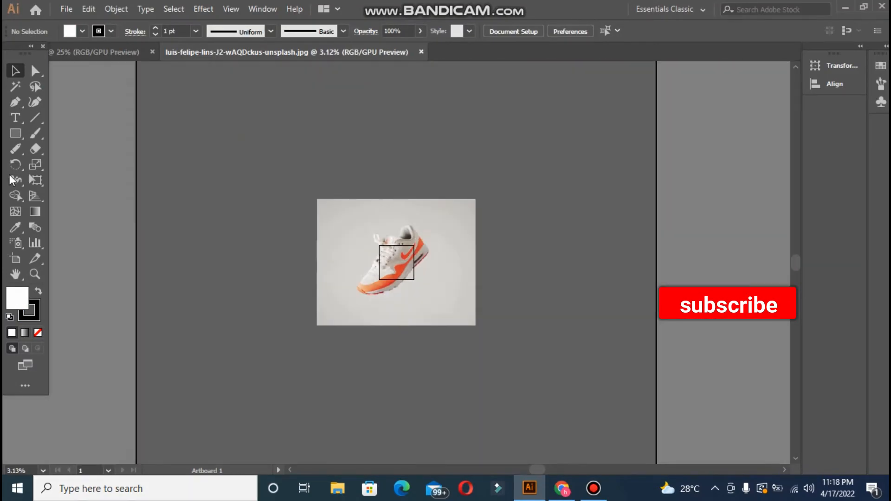
# Start tracing the sneaker with the Pen tool around its toe, using no fill and a white stroke.
pyautogui.hotkey('ctrl', '+')
pyautogui.hotkey('ctrl', '+')
pyautogui.hotkey('ctrl', '+')
pyautogui.click(14, 104)
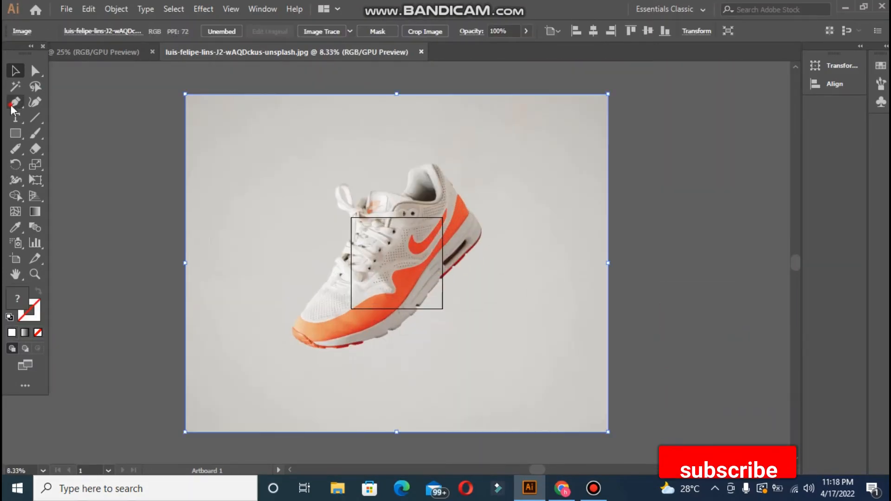
pyautogui.hotkey('ctrl', '+')
pyautogui.hotkey('ctrl', '+')
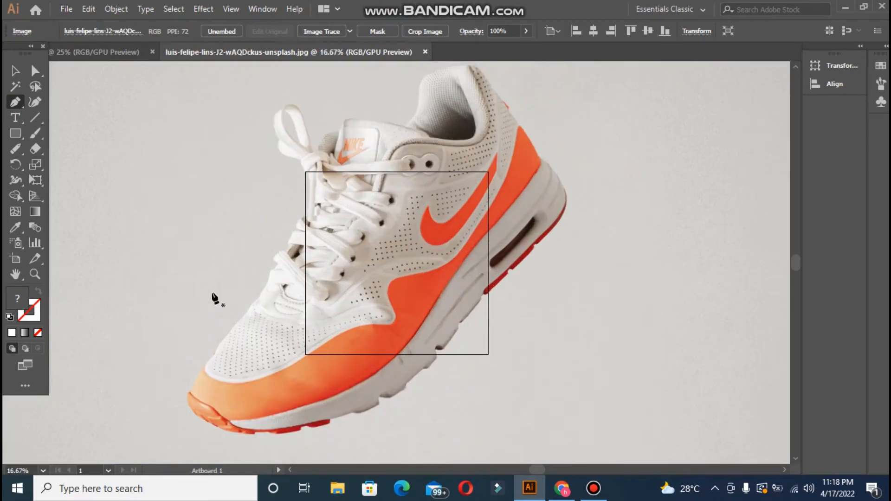
pyautogui.moveTo(226, 432); pyautogui.dragTo(249, 451)
pyautogui.click(38, 292)
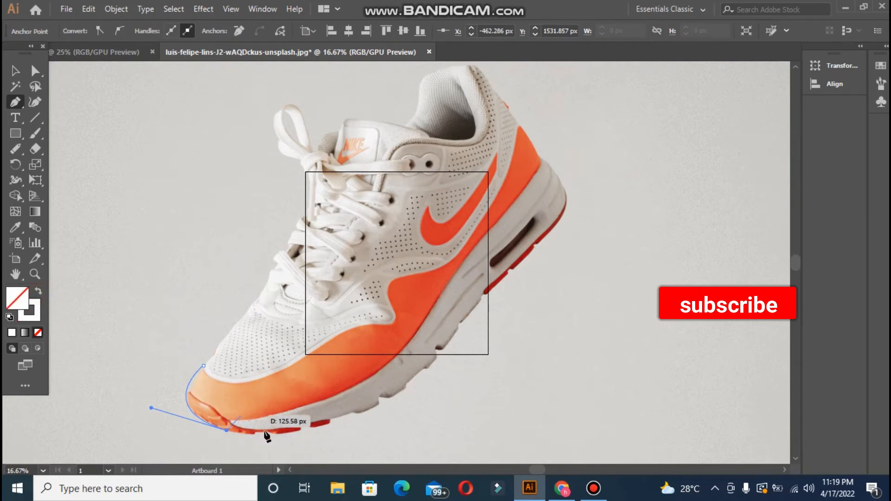
# Continue the sneaker outline along the front underside of the sole to the end of the red toe tread, undoing misplaced curves.
pyautogui.moveTo(328, 422); pyautogui.dragTo(365, 398)
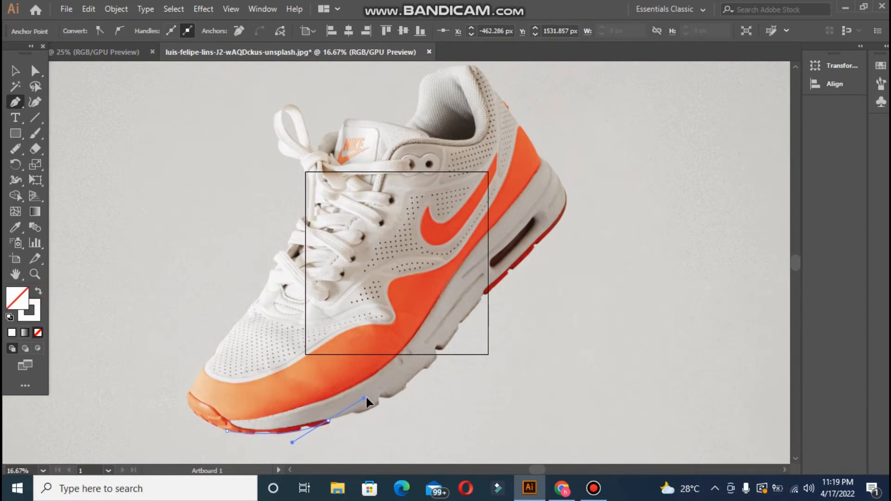
pyautogui.hotkey('ctrl', 'z')
pyautogui.moveTo(305, 424); pyautogui.dragTo(328, 406)
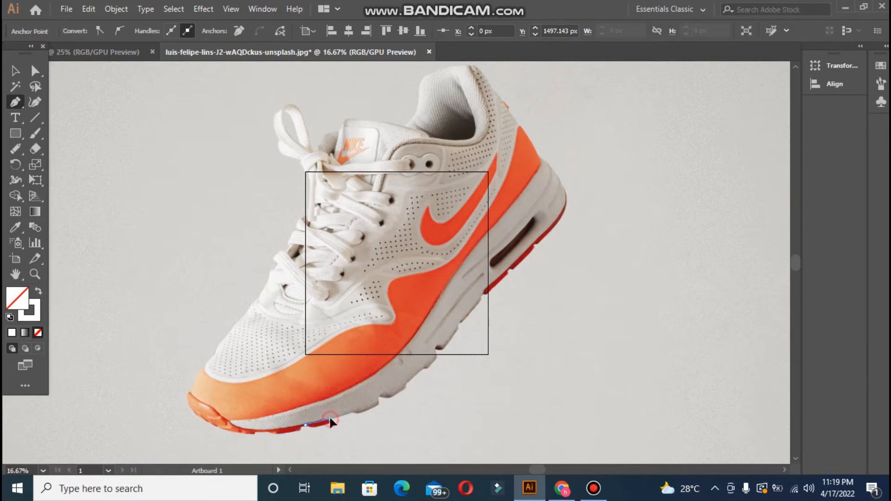
pyautogui.click(329, 420)
pyautogui.moveTo(377, 396); pyautogui.dragTo(388, 372)
pyautogui.hotkey('ctrl', 'z')
# Trace the notched middle of the sole and the red tread beneath the heel.
pyautogui.click(351, 411)
pyautogui.moveTo(385, 394); pyautogui.dragTo(408, 398)
pyautogui.click(422, 370)
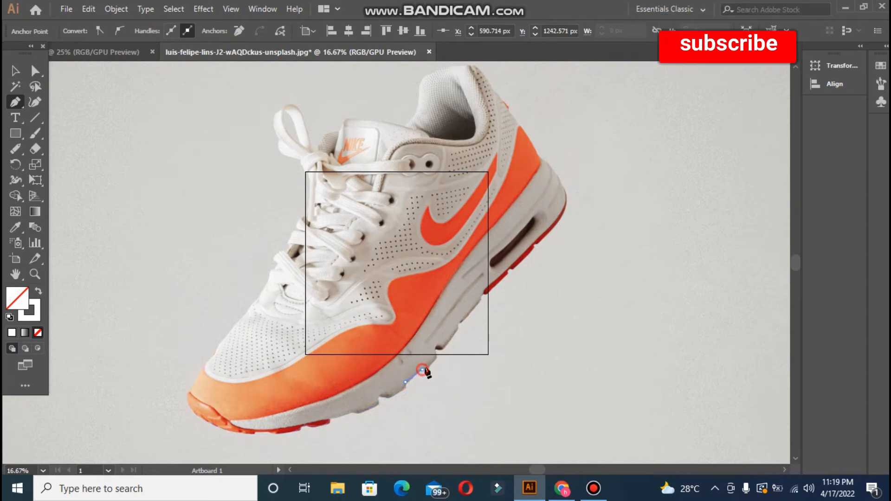
pyautogui.moveTo(437, 350); pyautogui.dragTo(457, 340)
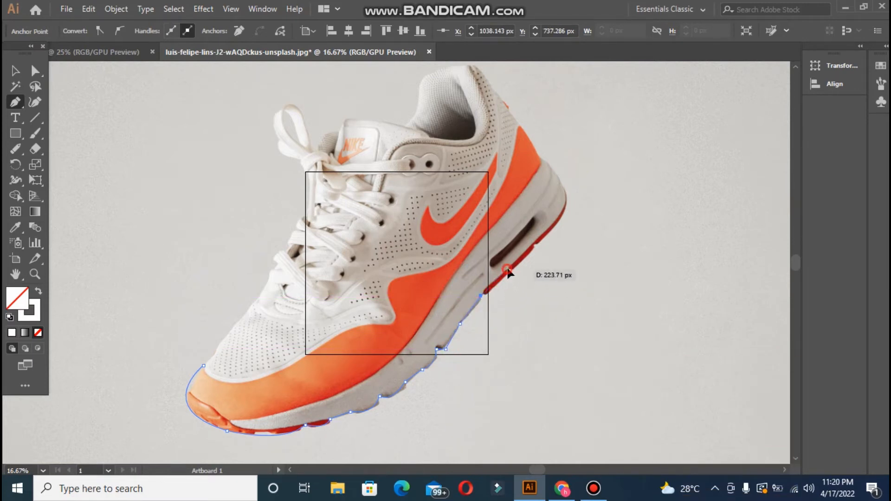
pyautogui.moveTo(511, 281); pyautogui.dragTo(540, 249)
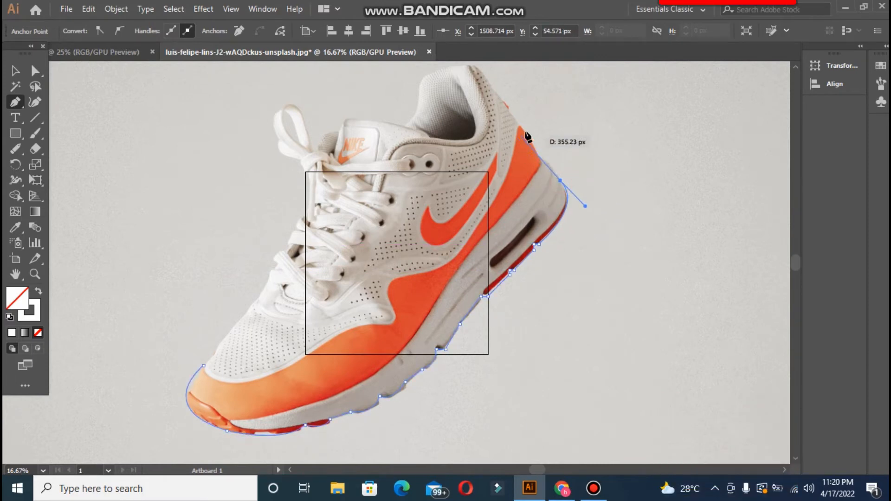
# Extend the outline up the back of the heel to the highest point of the sneaker's collar.
pyautogui.moveTo(519, 125)
pyautogui.mouseDown()
pyautogui.moveTo(503, 114)
pyautogui.moveTo(512, 109)
pyautogui.mouseUp()
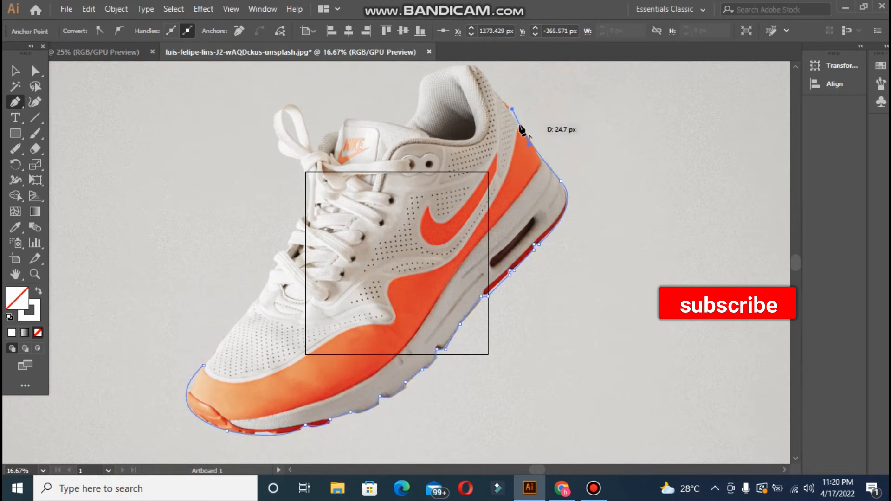
pyautogui.moveTo(471, 64); pyautogui.dragTo(446, 129)
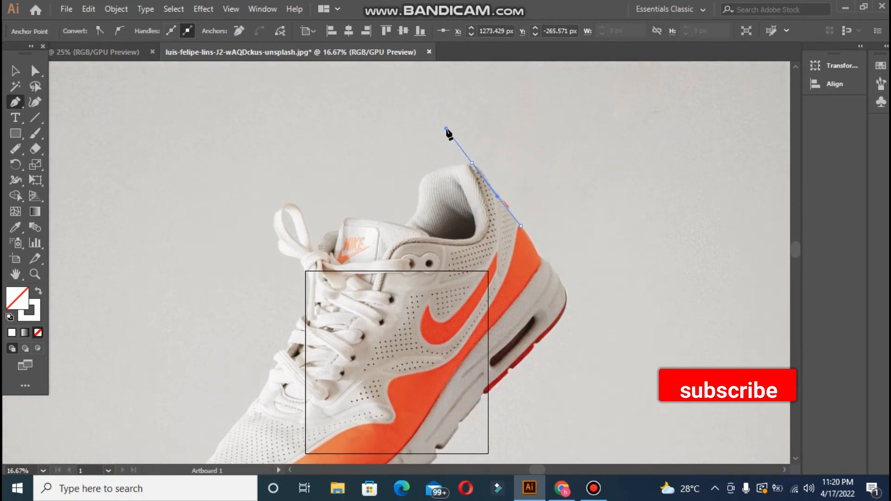
pyautogui.click(468, 156)
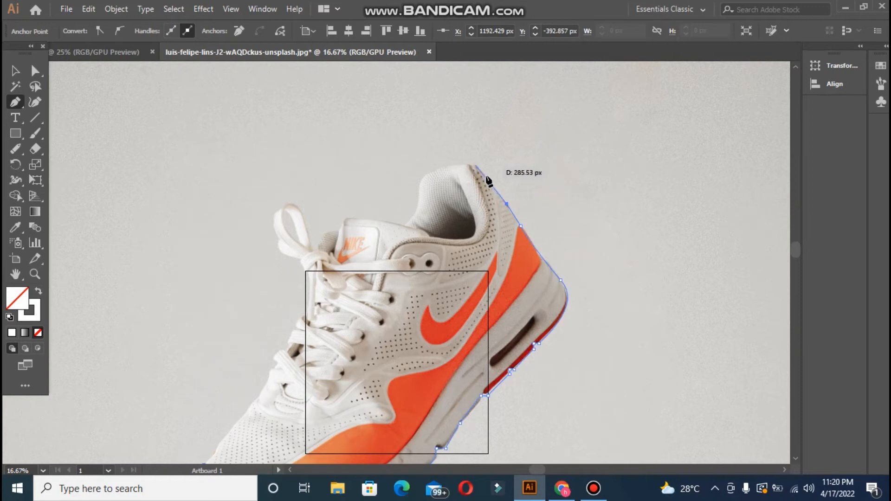
pyautogui.click(469, 163)
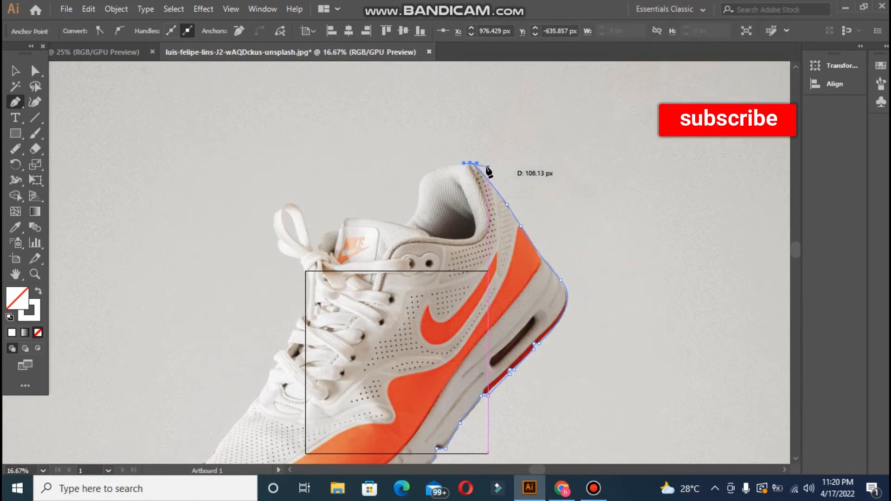
# Trace the outline around the collar and over the tongue to the base of the lace loop.
pyautogui.click(421, 181)
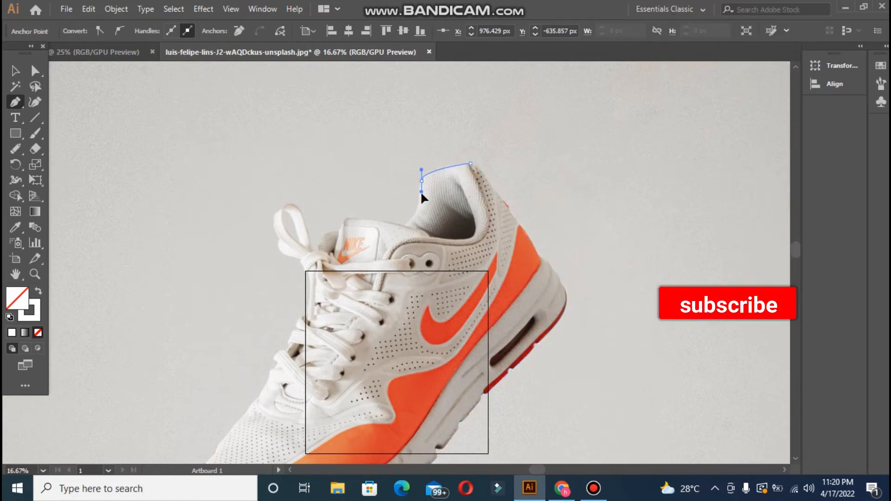
pyautogui.click(416, 212)
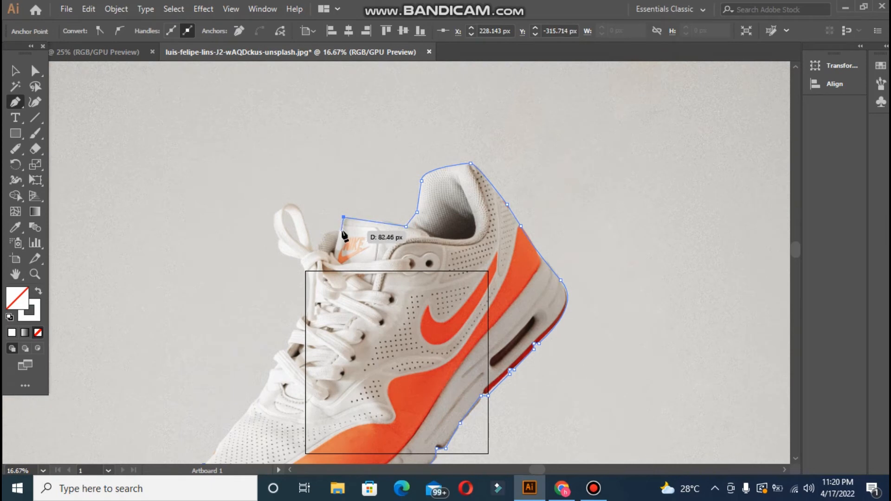
pyautogui.click(319, 251)
pyautogui.click(311, 251)
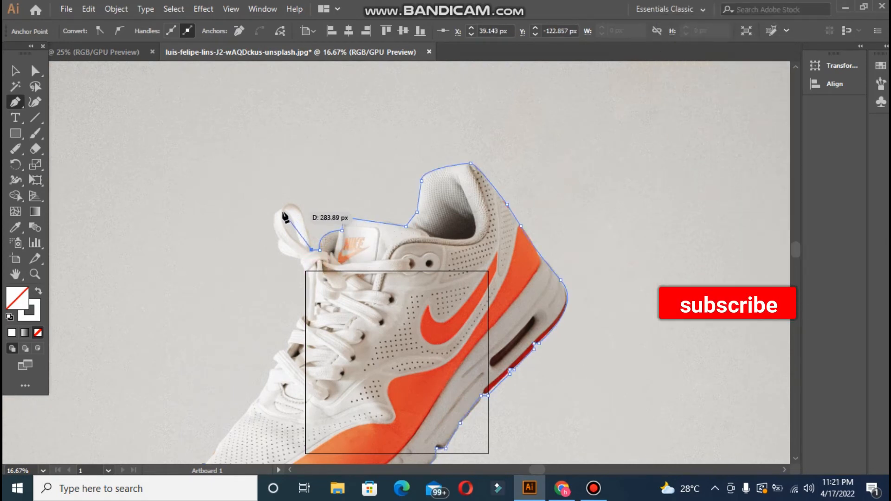
# Trace around the lace loop and down the outer edge of the laces to the start of the toe box.
pyautogui.moveTo(279, 216); pyautogui.dragTo(271, 365)
pyautogui.click(294, 328)
pyautogui.click(289, 342)
pyautogui.click(271, 358)
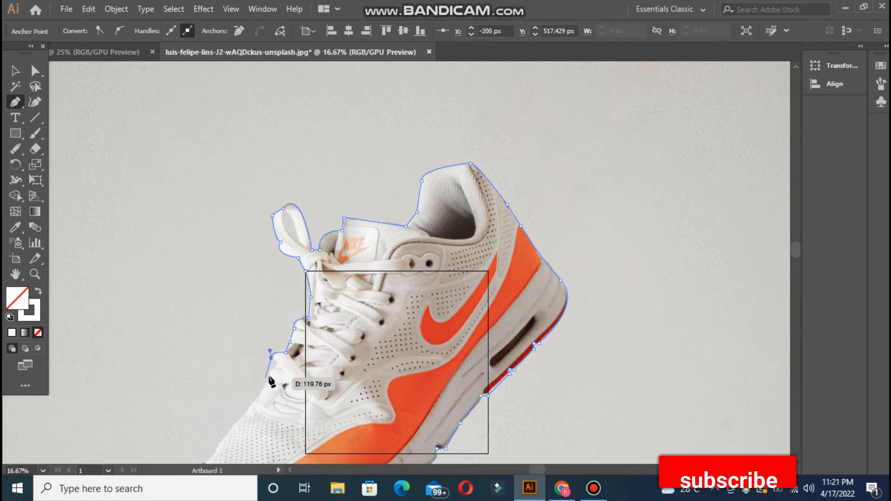
pyautogui.click(277, 366)
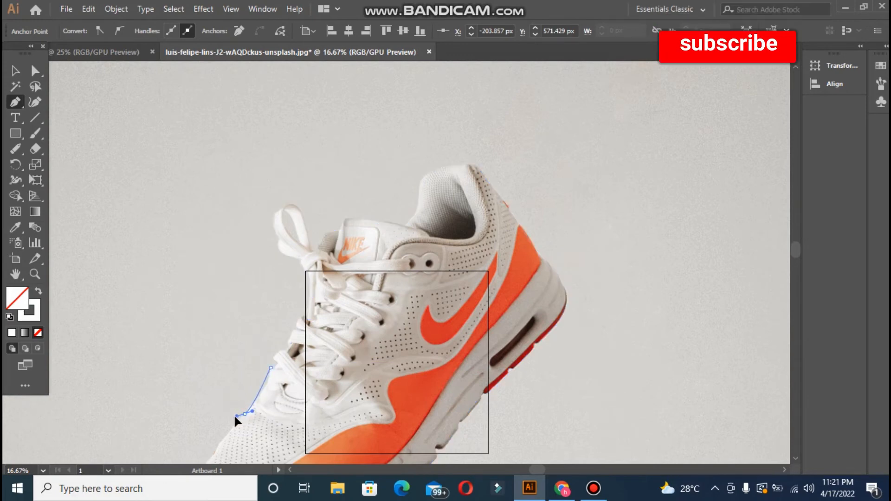
# Continue the sneaker's outline down the toe box and around the front of the sole to close the path.
pyautogui.click(245, 412)
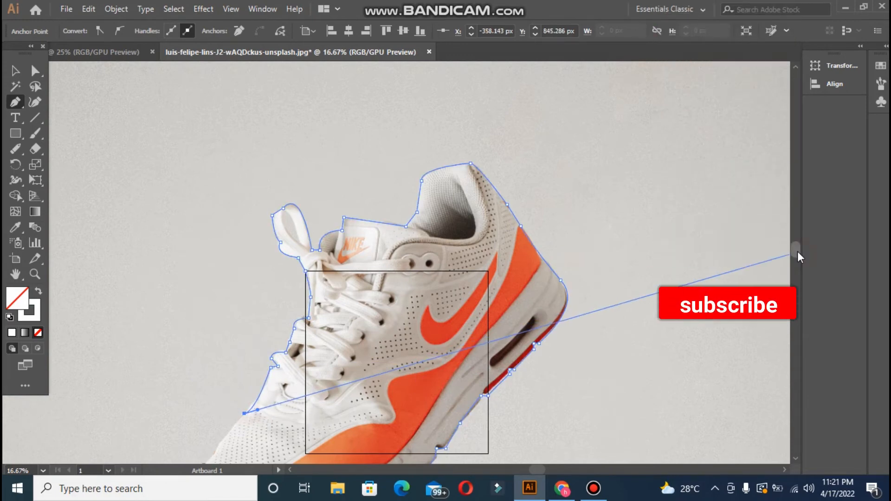
pyautogui.scroll(-5, 795, 253)
pyautogui.click(204, 351)
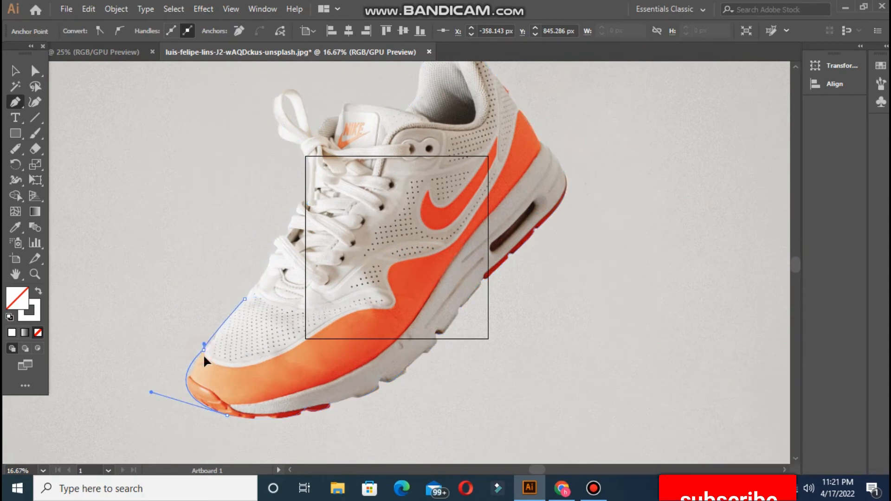
# Make a clipping mask from the sneaker outline and the photo, and place the cut-out clear of the artboard.
pyautogui.click(15, 73)
pyautogui.hotkey('ctrl', '0')
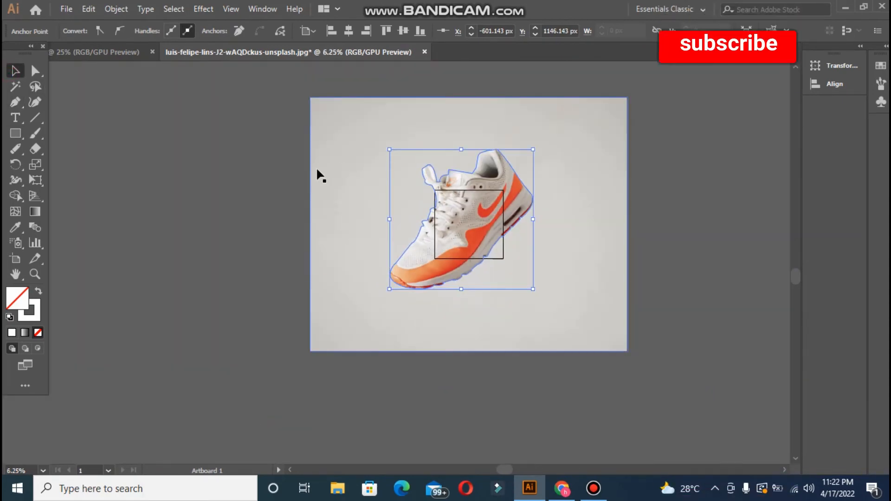
pyautogui.keyDown('shift'); pyautogui.click(384, 188); pyautogui.keyUp('shift')
pyautogui.rightClick(408, 213)
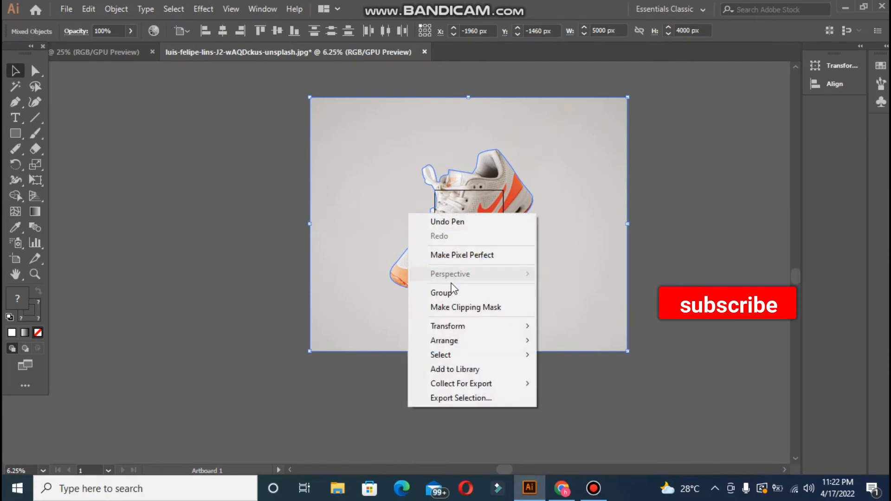
pyautogui.click(466, 307)
pyautogui.moveTo(427, 255); pyautogui.dragTo(251, 262)
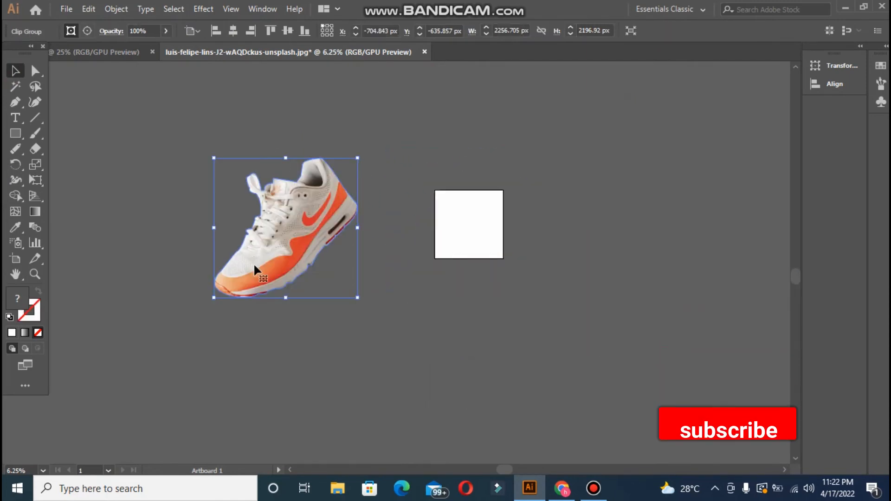
# Paste the cut-out sneaker into the post, scale it to about 404 × 393 px and place it inside the orange diamond.
pyautogui.click(112, 56)
pyautogui.hotkey('ctrl', 'v')
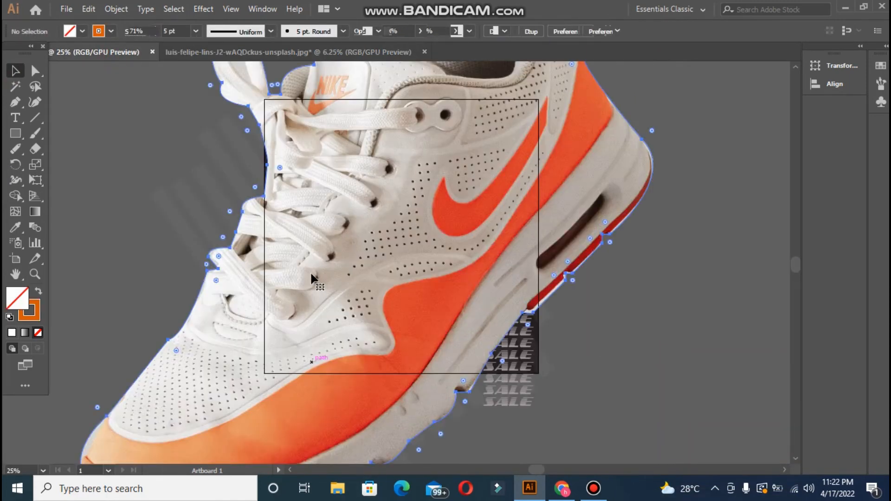
pyautogui.moveTo(82, 243); pyautogui.dragTo(497, 359)
pyautogui.moveTo(560, 277); pyautogui.dragTo(384, 288)
pyautogui.moveTo(317, 178); pyautogui.dragTo(373, 232)
pyautogui.moveTo(467, 292); pyautogui.dragTo(422, 269)
pyautogui.moveTo(380, 301); pyautogui.dragTo(416, 294)
pyautogui.click(698, 263)
pyautogui.click(233, 31)
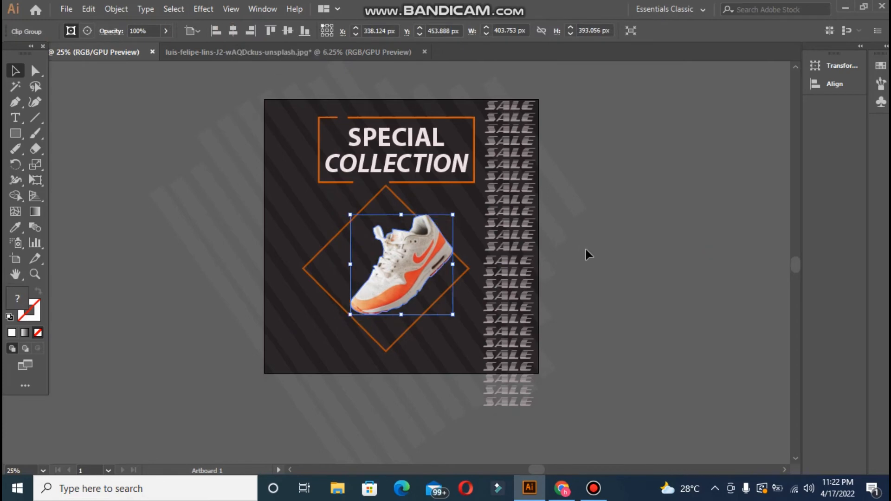
pyautogui.click(578, 250)
pyautogui.moveTo(386, 267); pyautogui.dragTo(378, 268)
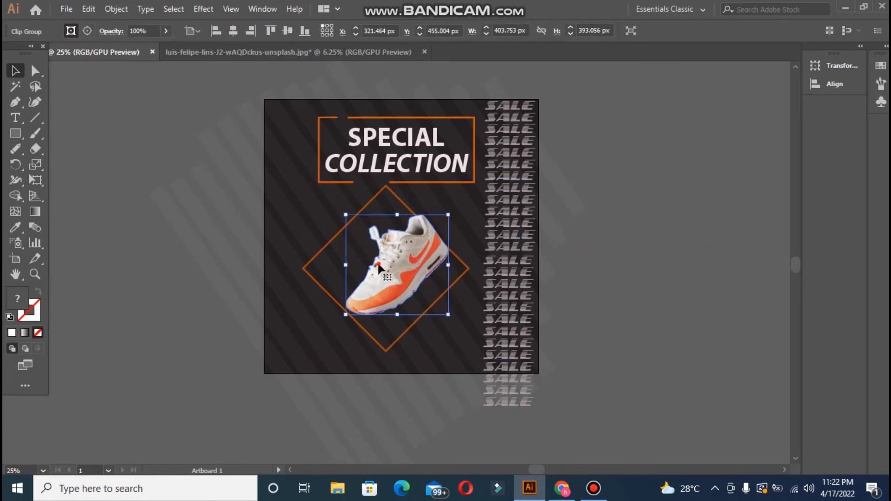
# Shift the orange diamond slightly right, tilt the sneaker a little counterclockwise and reposition it inside the diamond.
pyautogui.hotkey('ctrl', '+')
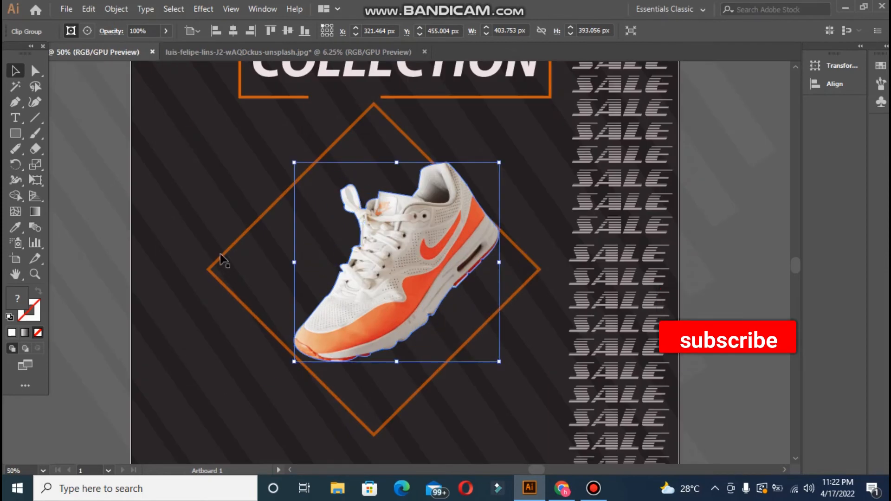
pyautogui.moveTo(222, 260); pyautogui.dragTo(239, 258)
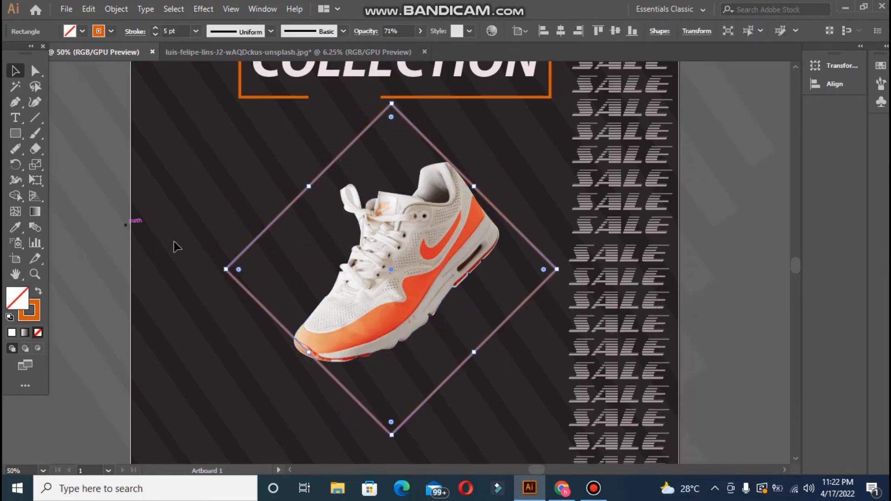
pyautogui.click(363, 291)
pyautogui.moveTo(287, 360); pyautogui.dragTo(338, 374)
pyautogui.click(358, 304)
pyautogui.moveTo(359, 305); pyautogui.dragTo(358, 302)
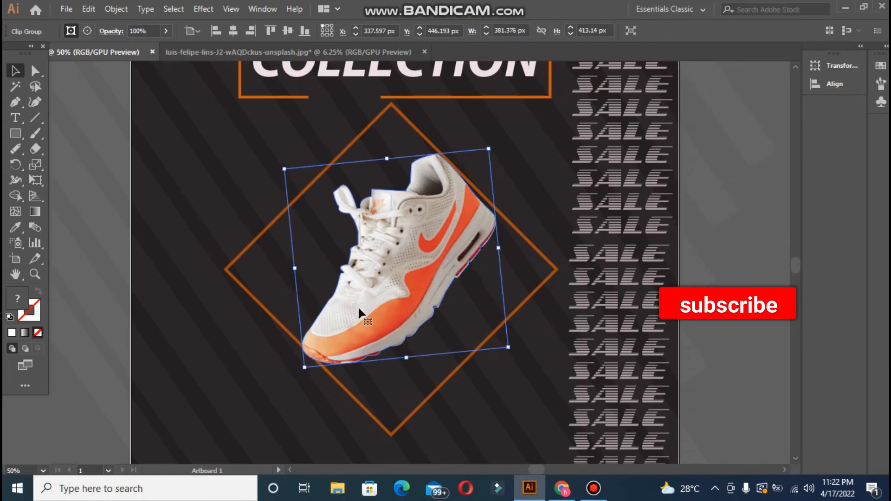
# Draw a thin ellipse filled with grey #6D6B6B and place it tilted along the underside of the sneaker's sole.
pyautogui.moveTo(16, 134); pyautogui.dragTo(46, 147)
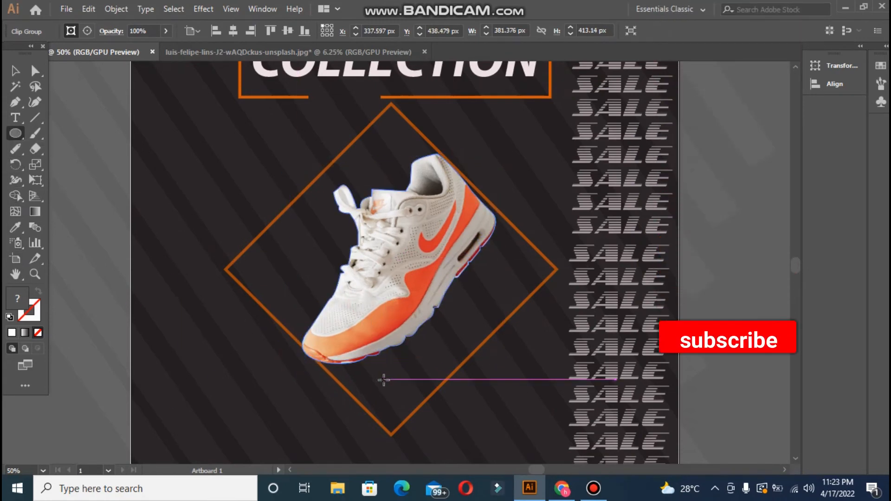
pyautogui.moveTo(87, 300); pyautogui.dragTo(186, 312)
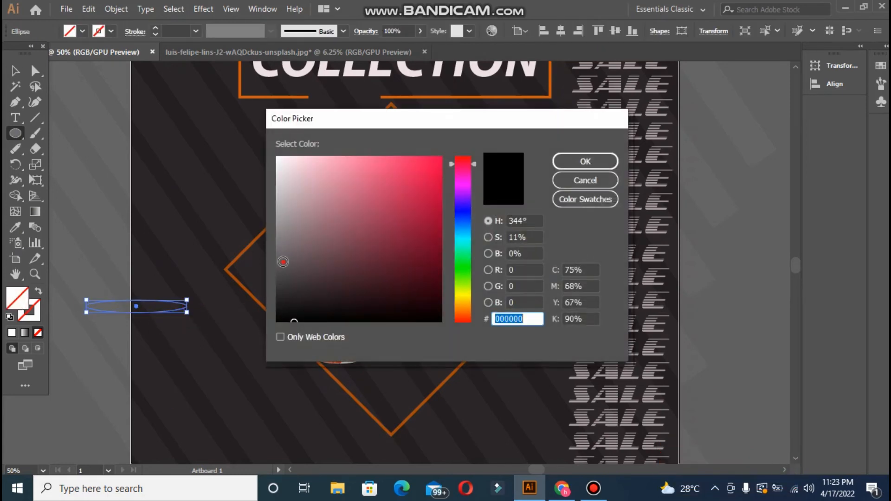
pyautogui.click(566, 161)
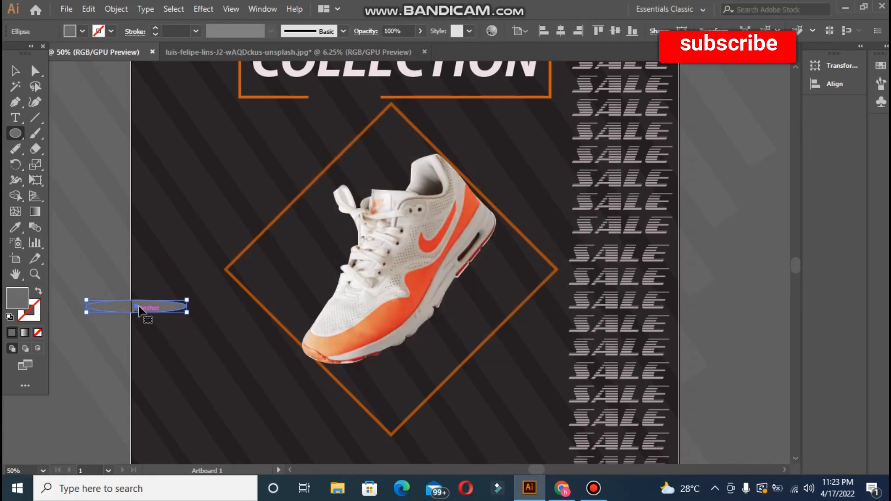
pyautogui.press('v')
pyautogui.moveTo(151, 307); pyautogui.dragTo(541, 317)
pyautogui.moveTo(433, 374); pyautogui.dragTo(372, 346)
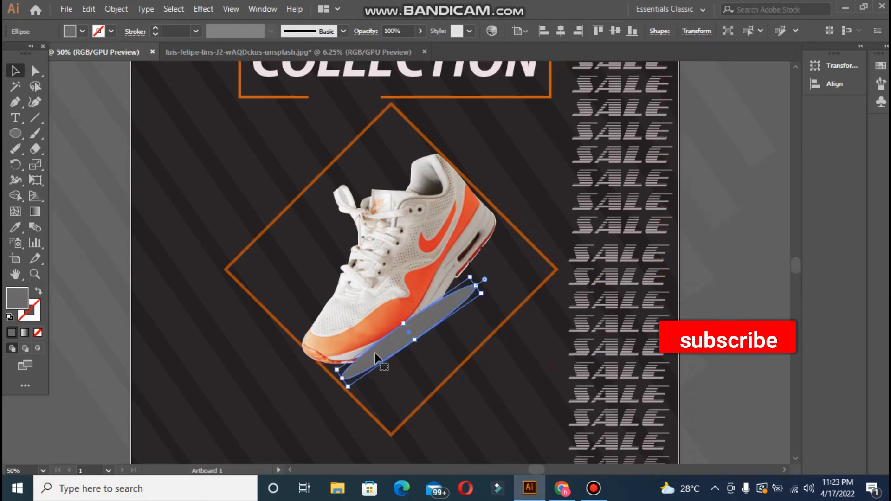
# Set the ellipse's opacity to 29% and bring the sneaker in front of it.
pyautogui.click(421, 31)
pyautogui.moveTo(417, 47); pyautogui.dragTo(382, 54)
pyautogui.click(351, 321)
pyautogui.rightClick(353, 318)
pyautogui.moveTo(410, 255)
pyautogui.click(597, 253)
pyautogui.click(516, 388)
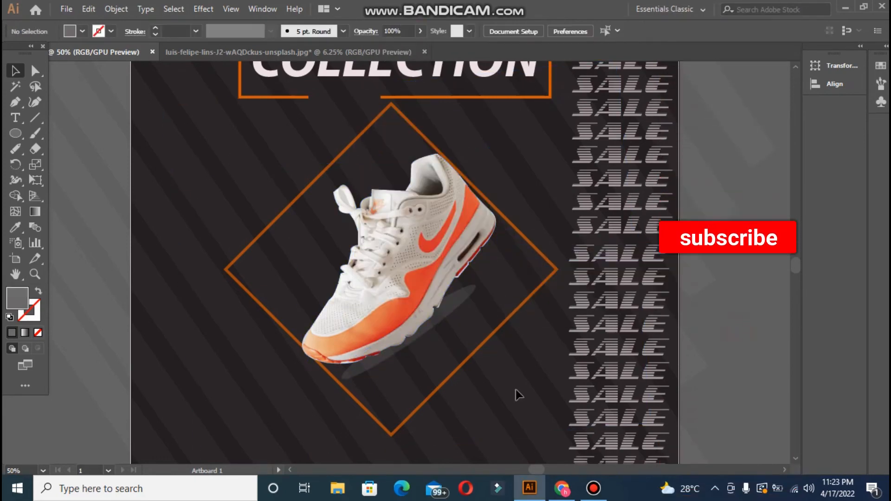
# Nudge the shadow ellipse slightly right and up, closer to the sneaker's sole.
pyautogui.click(371, 368)
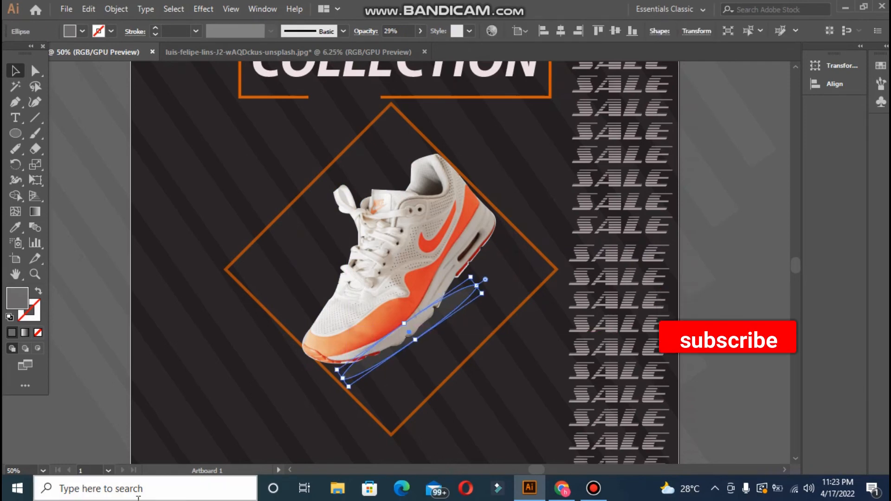
pyautogui.press('Right')
pyautogui.press('Right')
pyautogui.press('Right')
pyautogui.press('Up')
pyautogui.press('Up')
pyautogui.press('Up')
pyautogui.press('Up')
pyautogui.press('Up')
pyautogui.press('Up')
pyautogui.press('Up')
pyautogui.press('Up')
pyautogui.press('Up')
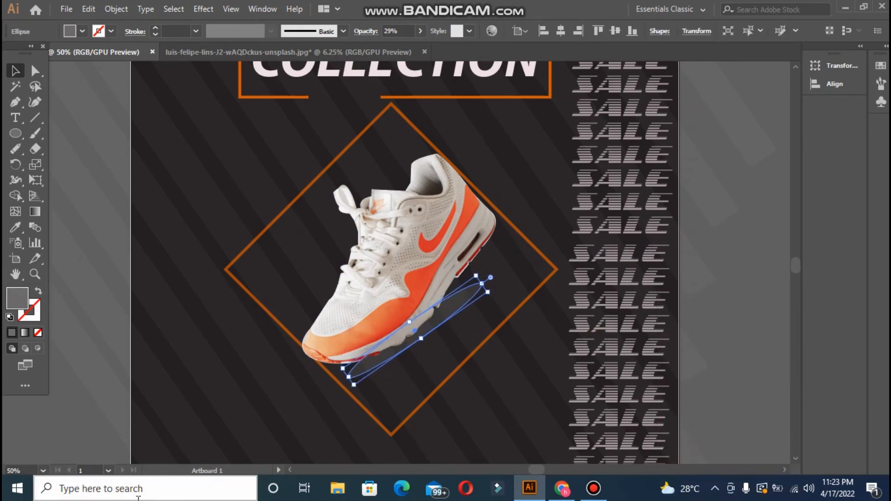
# Try the darker fills #383838 and #282727 on the shadow ellipse.
pyautogui.doubleClick(18, 298)
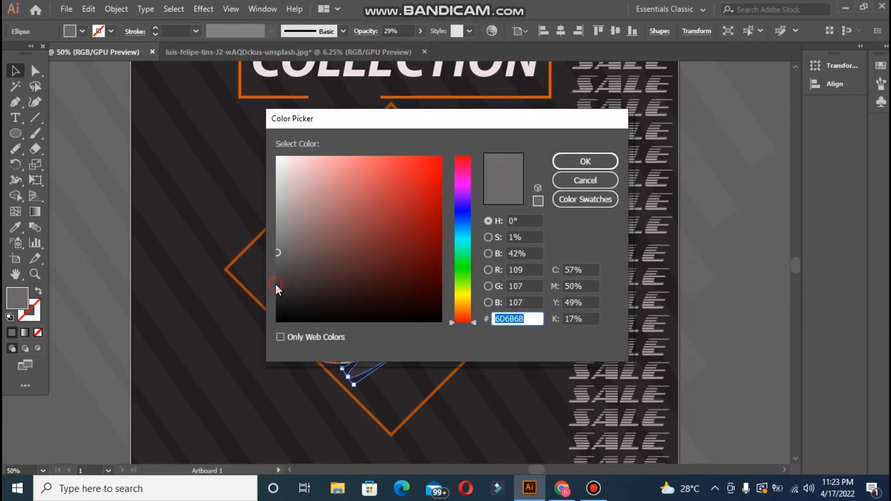
pyautogui.click(585, 161)
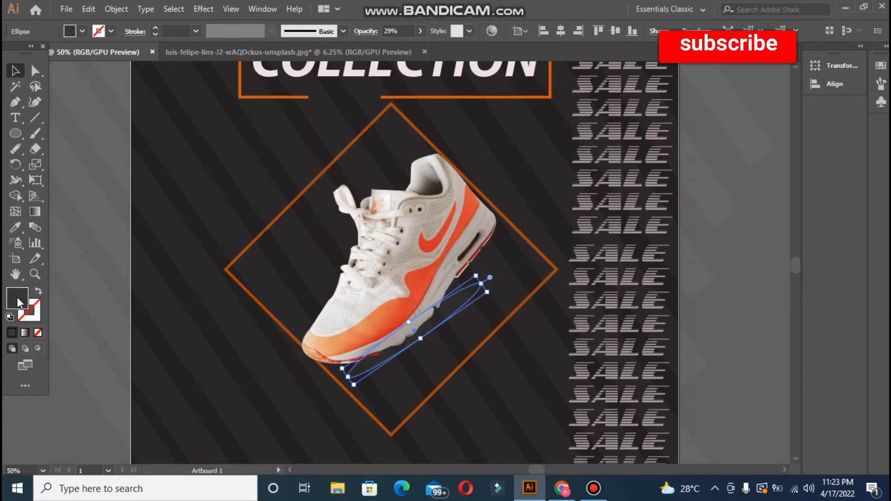
pyautogui.doubleClick(19, 300)
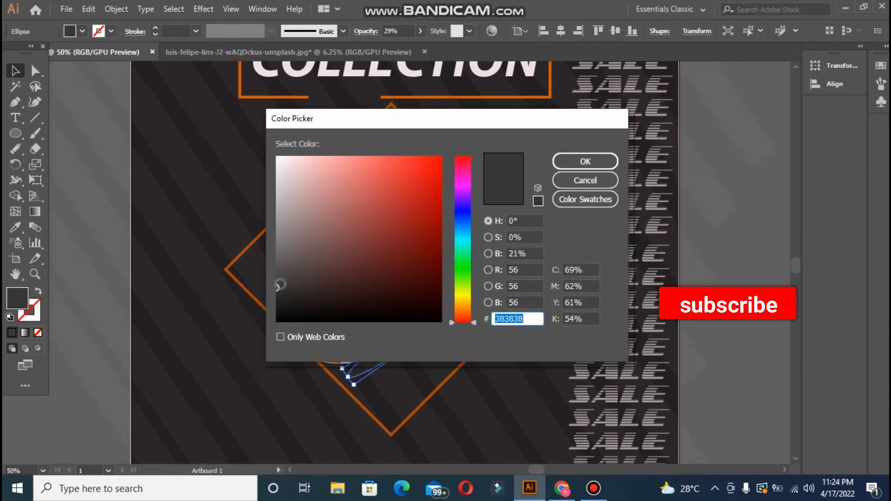
pyautogui.click(593, 160)
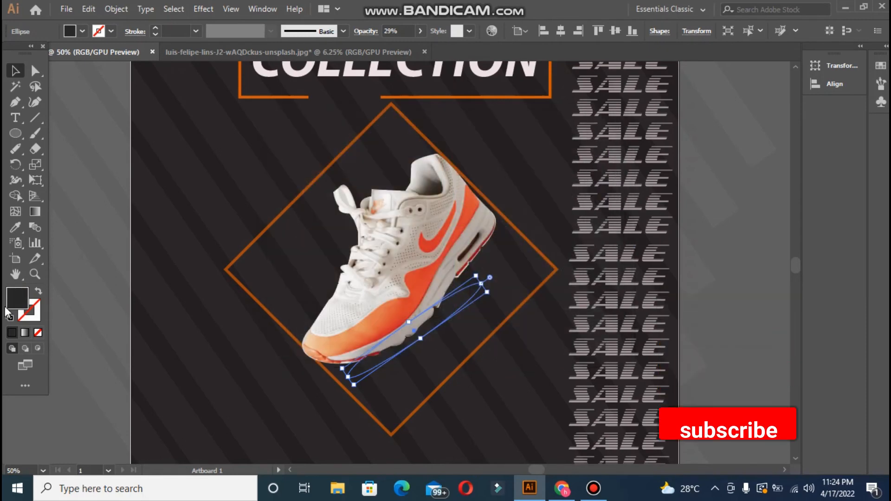
# Fill the shadow ellipse with a light grey and set its opacity to 15%.
pyautogui.doubleClick(19, 300)
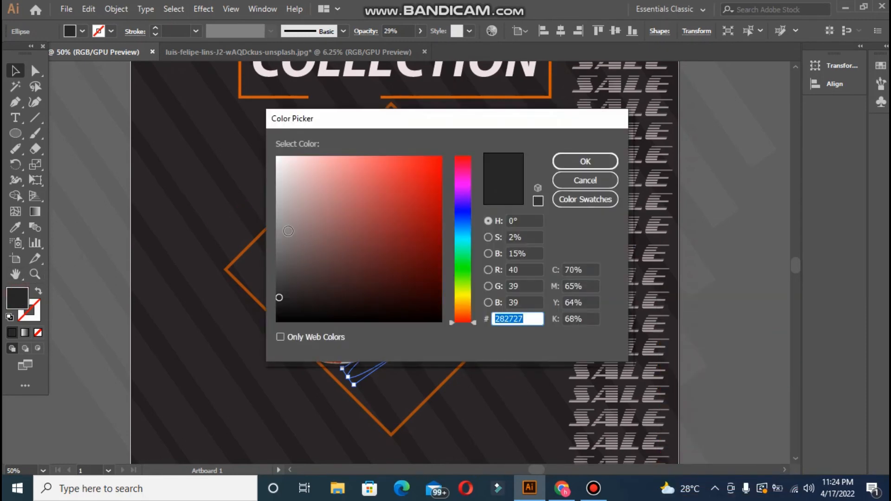
pyautogui.click(567, 162)
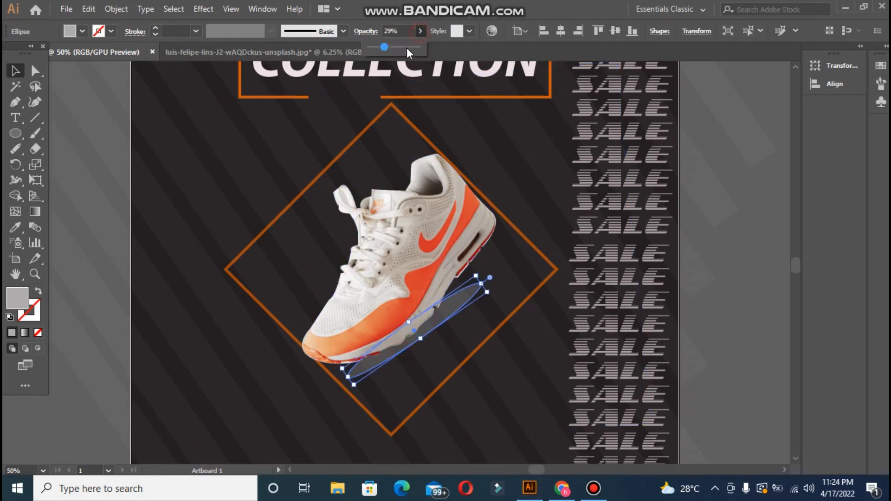
pyautogui.moveTo(384, 48); pyautogui.dragTo(378, 47)
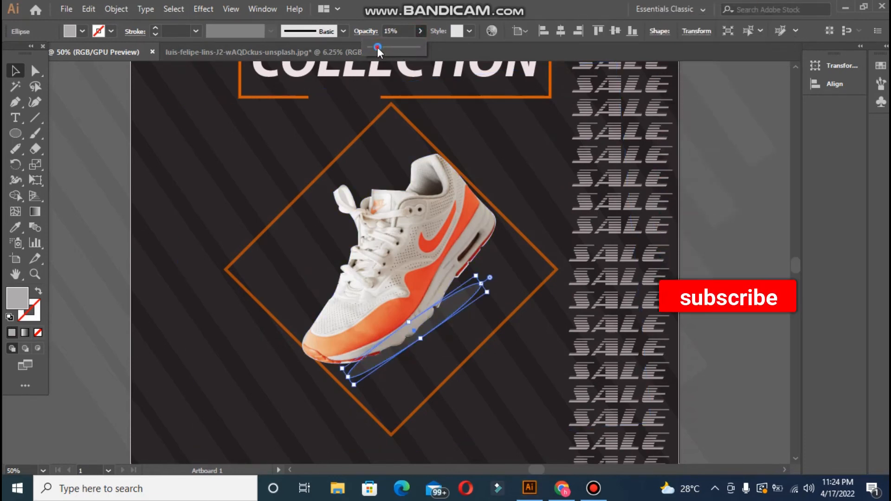
pyautogui.click(675, 361)
# Rotate the shadow ellipse slightly steeper to follow the line of the sneaker's sole.
pyautogui.click(456, 304)
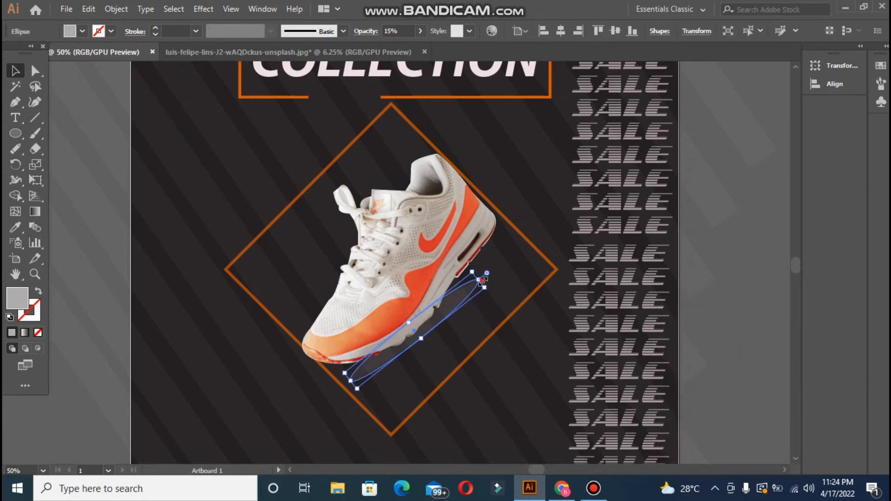
pyautogui.click(724, 365)
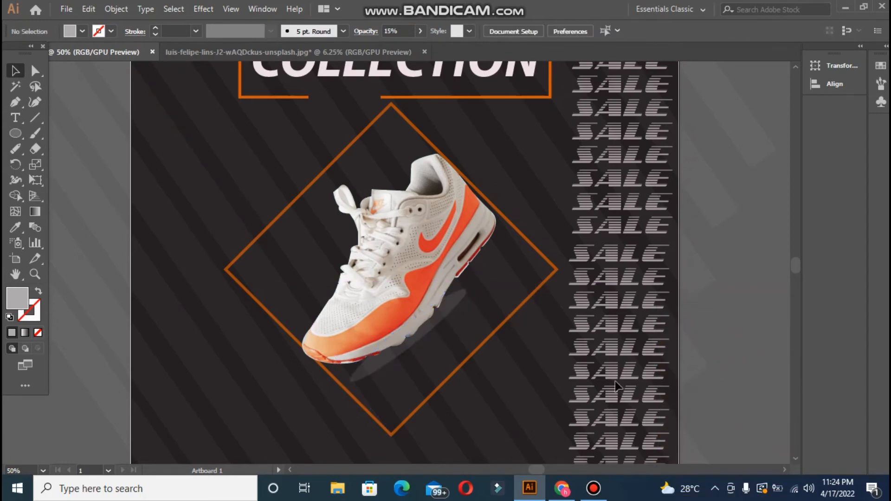
pyautogui.click(353, 378)
pyautogui.moveTo(341, 374)
pyautogui.mouseDown()
pyautogui.moveTo(339, 363)
pyautogui.moveTo(354, 372)
pyautogui.moveTo(344, 372)
pyautogui.mouseUp()
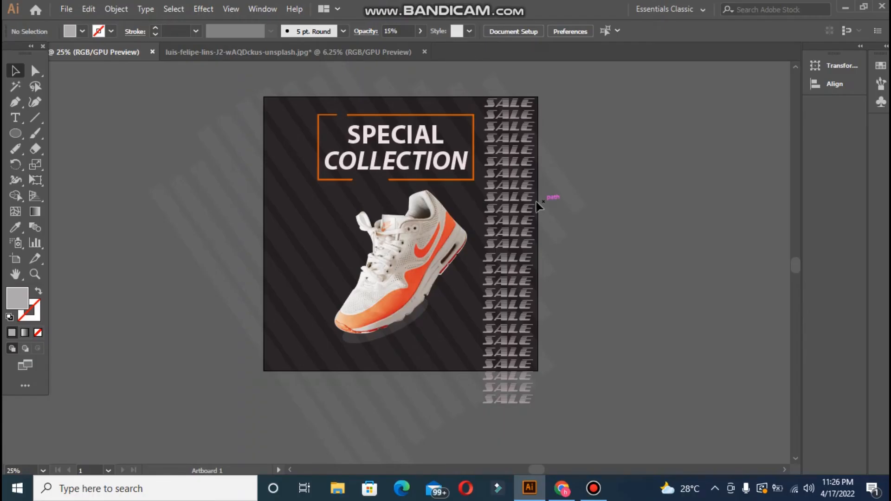
# Try a fainter opacity on the SALE text column.
pyautogui.click(555, 209)
pyautogui.click(601, 247)
pyautogui.click(498, 235)
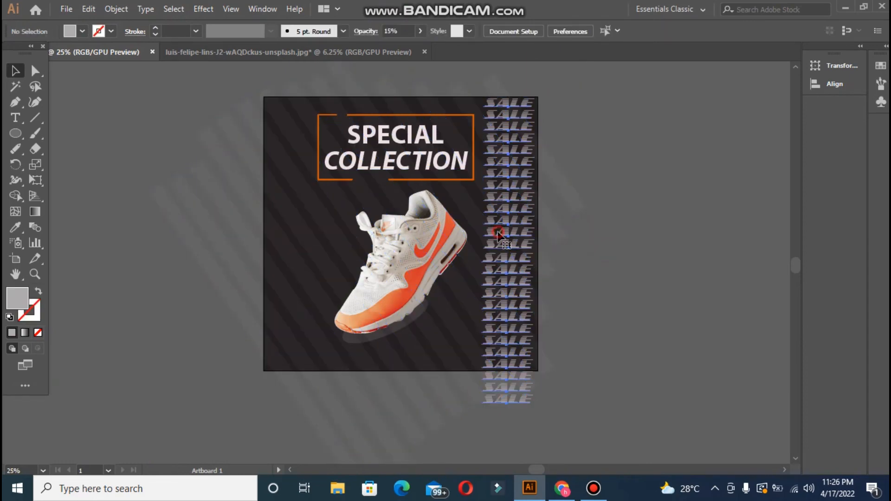
pyautogui.click(348, 31)
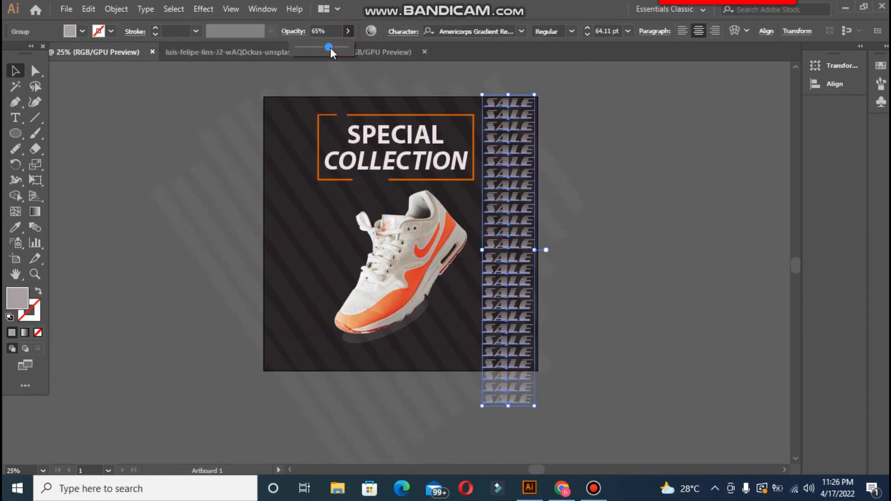
pyautogui.click(617, 211)
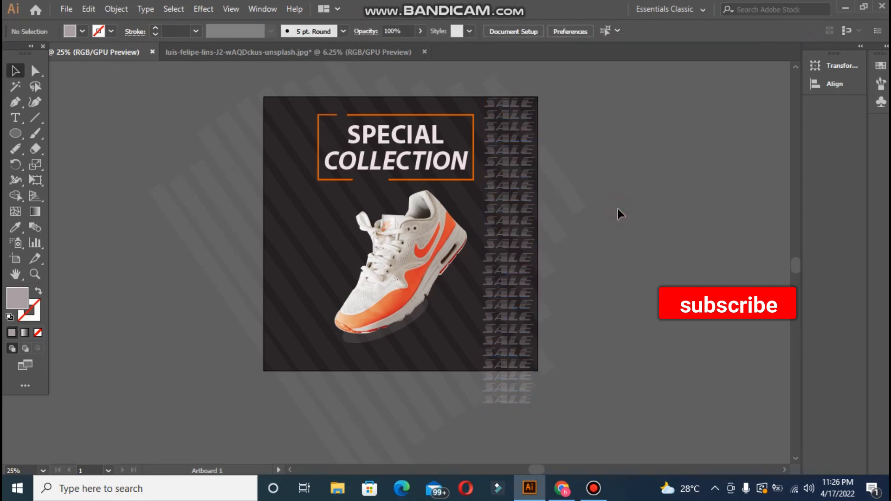
# Set the SALE text column's opacity to 68%.
pyautogui.click(529, 236)
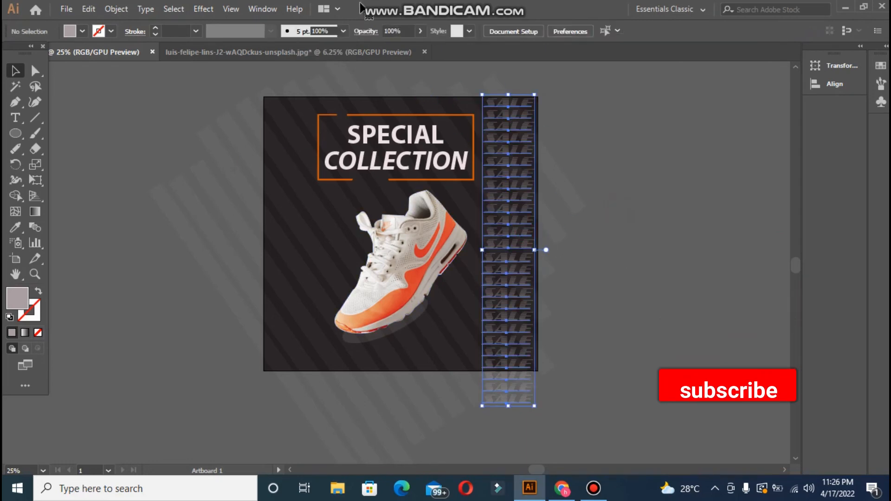
pyautogui.click(348, 31)
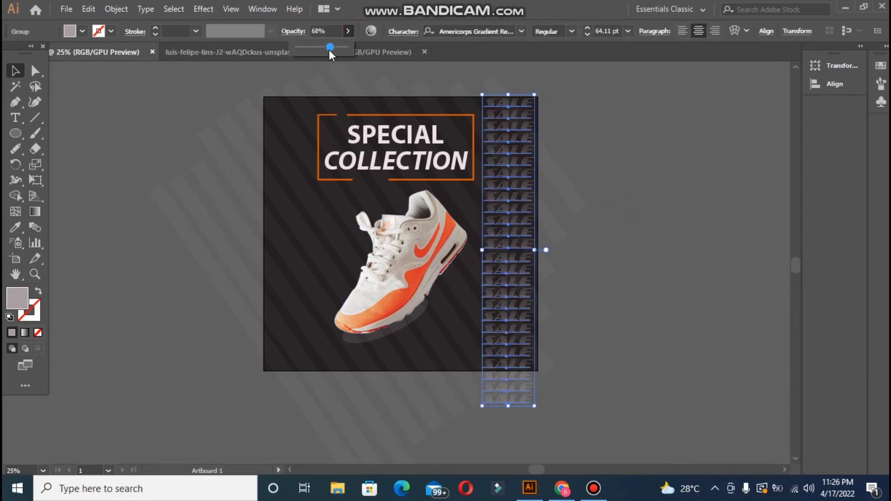
pyautogui.click(624, 201)
pyautogui.click(594, 488)
pyautogui.click(606, 163)
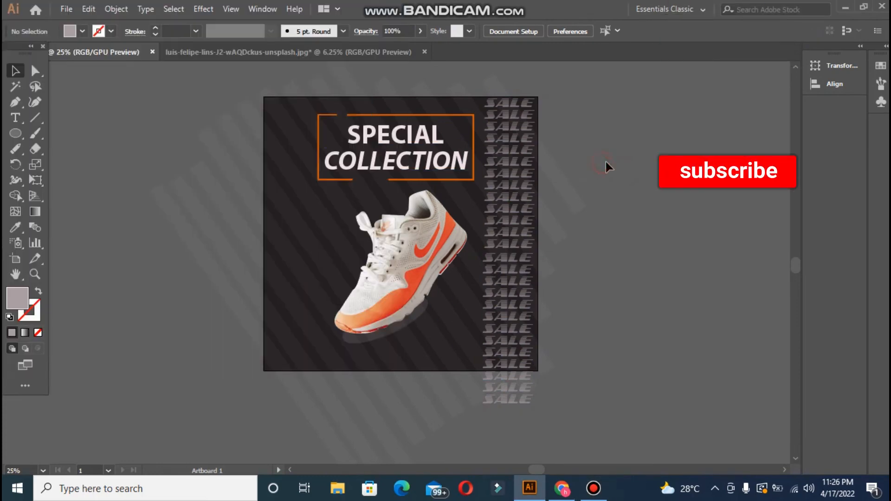
# Recolor the shadow ellipse under the sneaker with the orange of the heading frame.
pyautogui.click(396, 275)
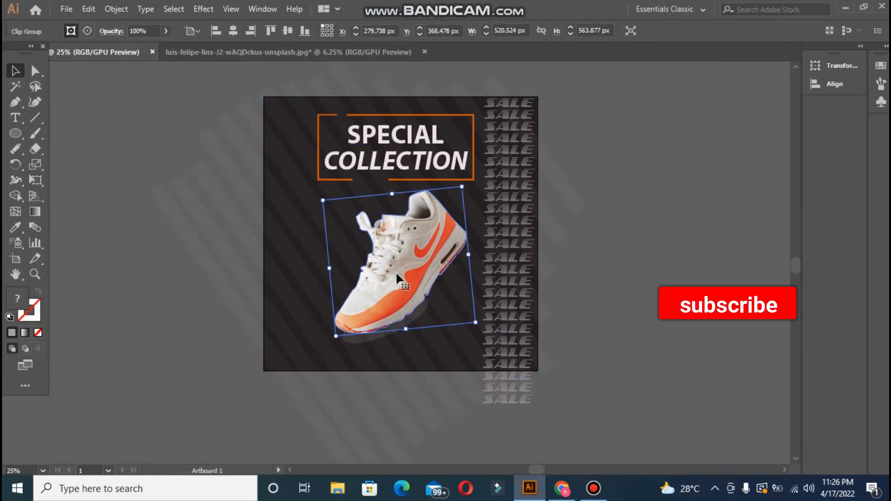
pyautogui.click(710, 326)
pyautogui.click(382, 337)
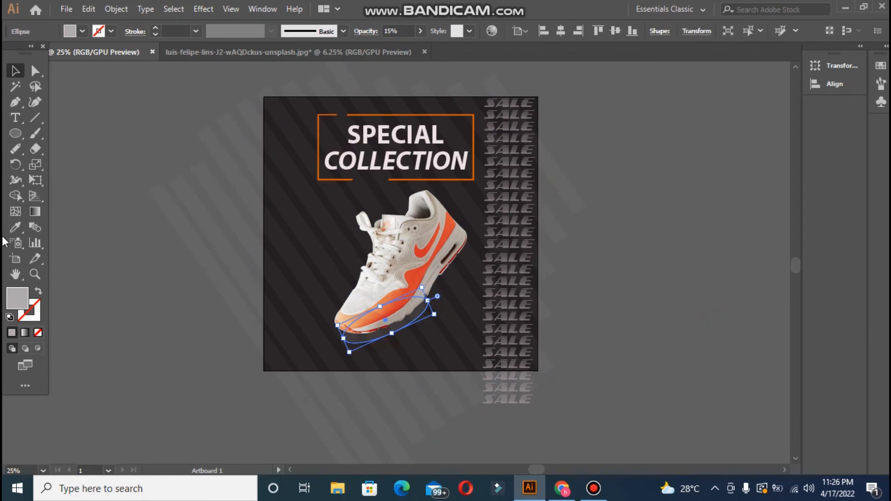
pyautogui.click(319, 143)
pyautogui.click(38, 293)
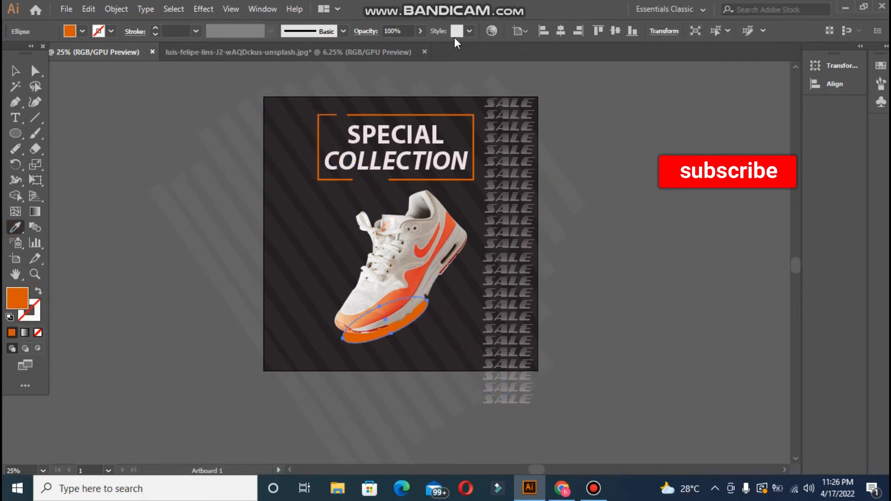
# Reduce the orange shadow ellipse's opacity to 21%.
pyautogui.click(420, 31)
pyautogui.moveTo(419, 47); pyautogui.dragTo(387, 49)
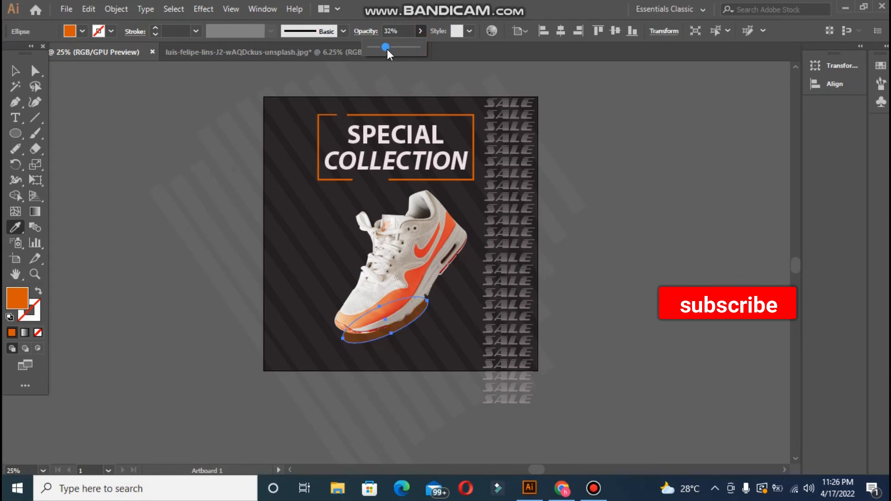
pyautogui.press('v')
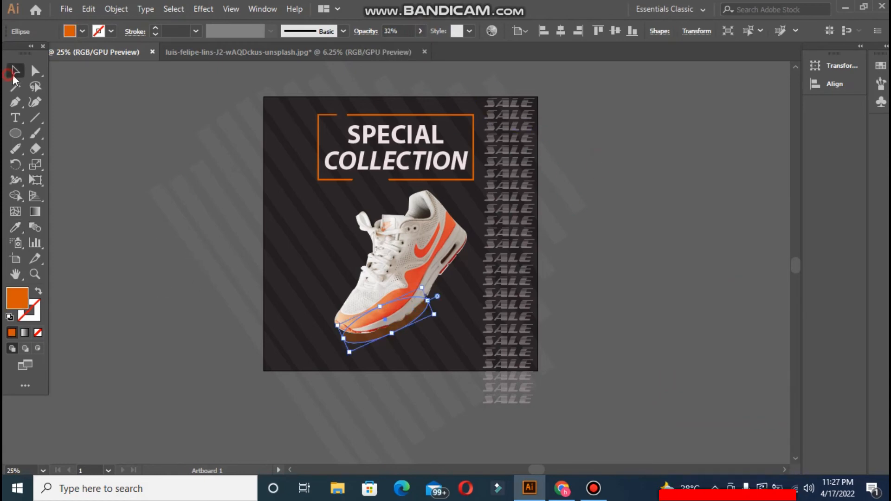
pyautogui.click(104, 110)
pyautogui.click(405, 328)
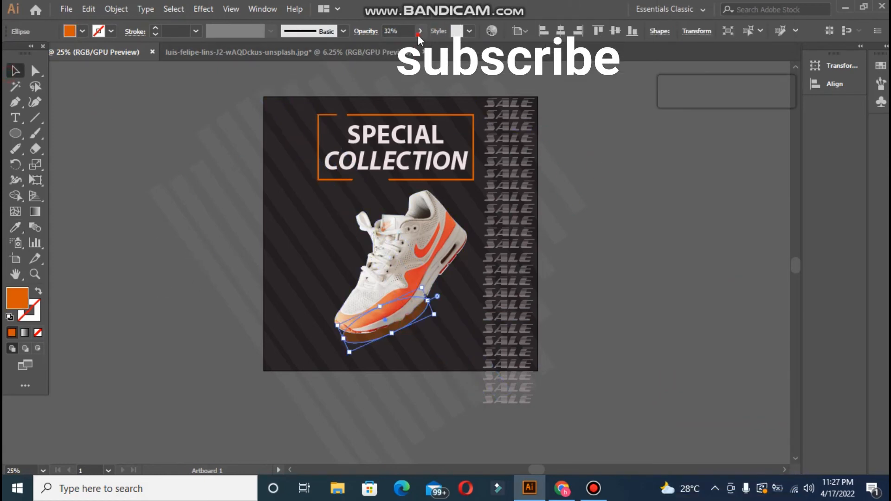
pyautogui.click(420, 30)
pyautogui.moveTo(388, 47); pyautogui.dragTo(378, 47)
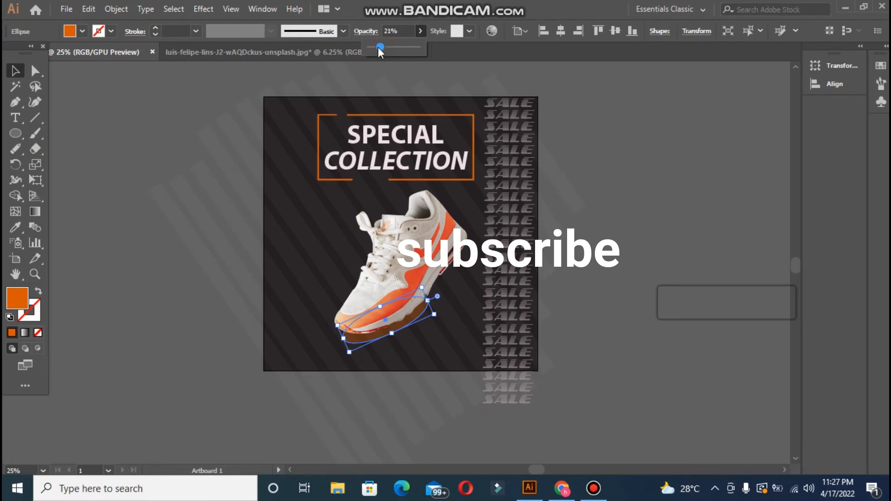
pyautogui.click(627, 153)
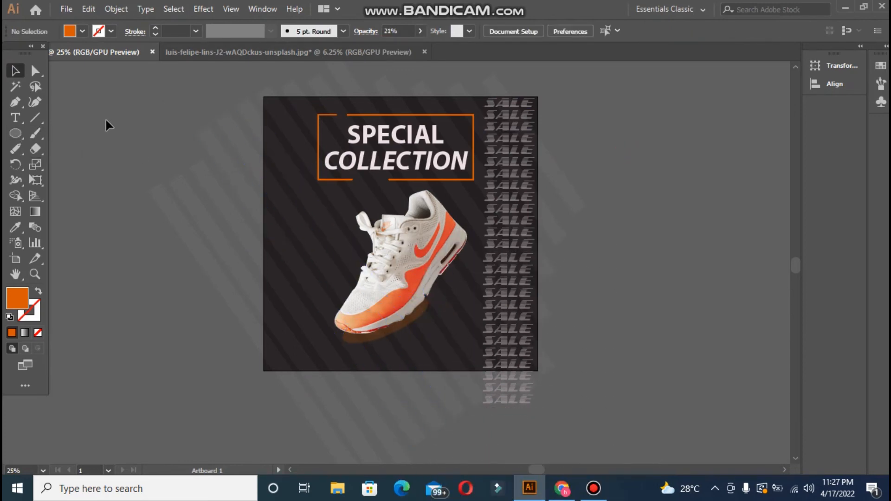
# Draw an orange circle outside the artboard and add "40% OFF" on two lines below it, scaled to about 61 pt.
pyautogui.click(14, 134)
pyautogui.moveTo(76, 110); pyautogui.dragTo(128, 136)
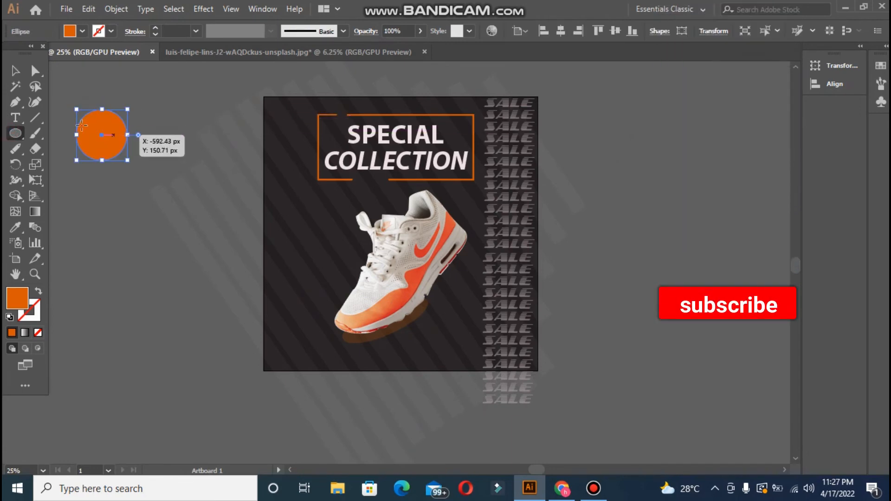
pyautogui.click(66, 217)
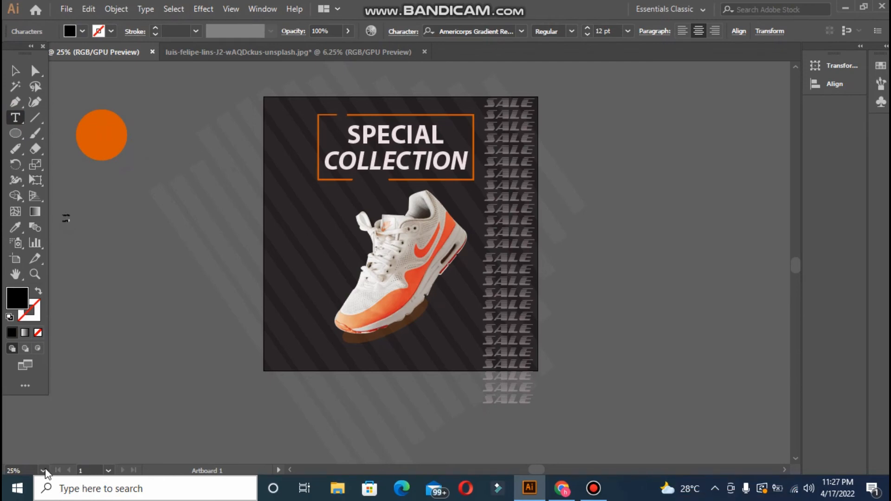
pyautogui.moveTo(70, 225); pyautogui.dragTo(108, 266)
# Set the "40% OFF" text in CircularSpotifyTxT-Black and tighten the spacing between its two lines.
pyautogui.click(521, 31)
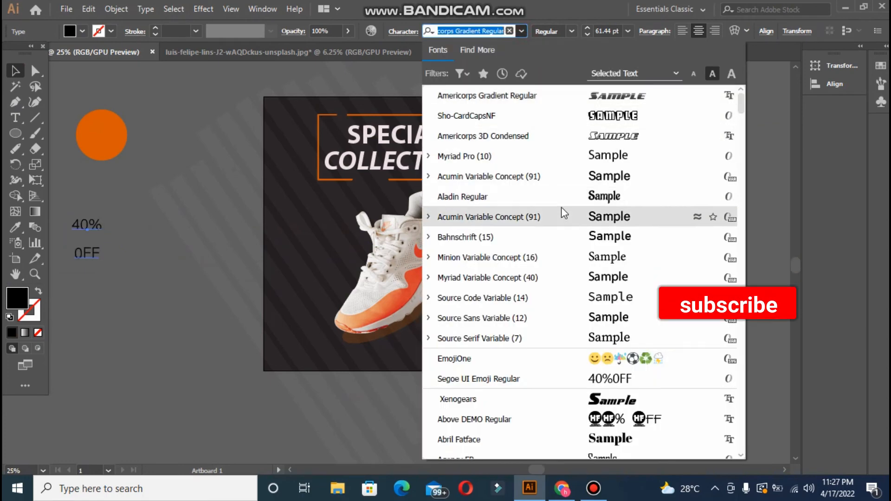
pyautogui.moveTo(741, 100); pyautogui.dragTo(758, 188)
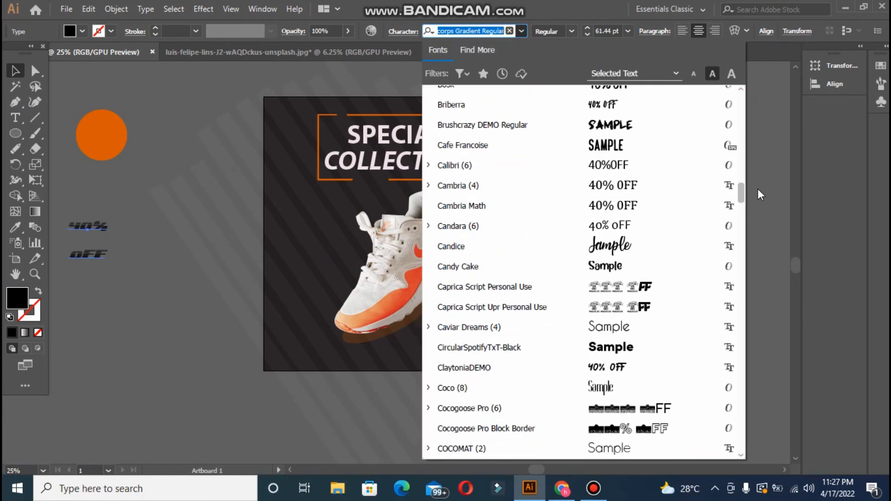
pyautogui.click(606, 353)
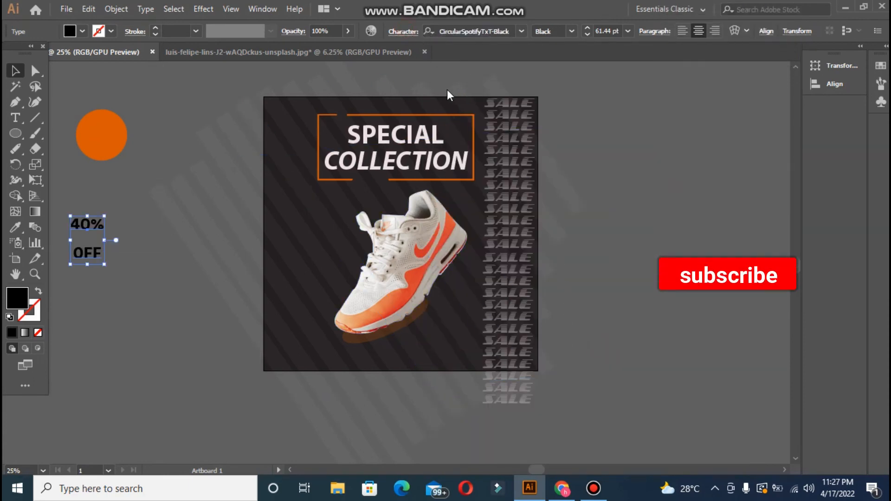
pyautogui.click(404, 32)
pyautogui.click(370, 96)
pyautogui.click(370, 96)
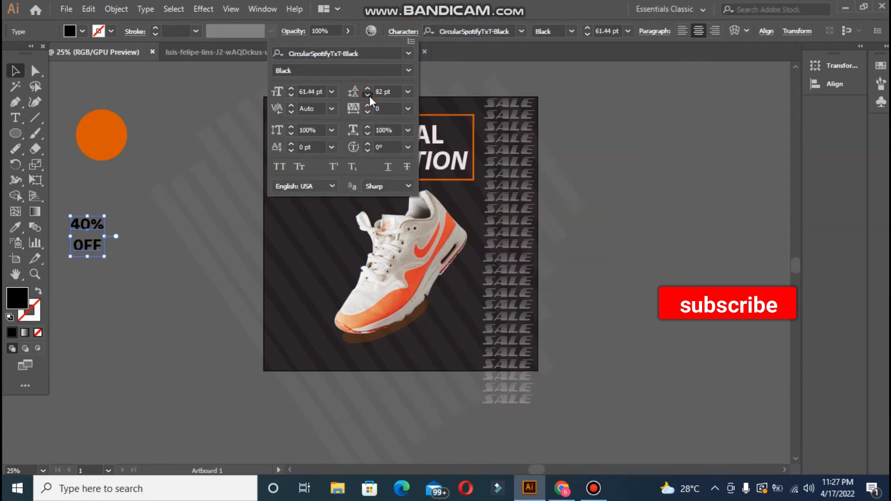
pyautogui.click(369, 96)
# Place the "40% OFF" text on the orange circle and move the badge onto the poster beside the sneaker's laces.
pyautogui.click(80, 231)
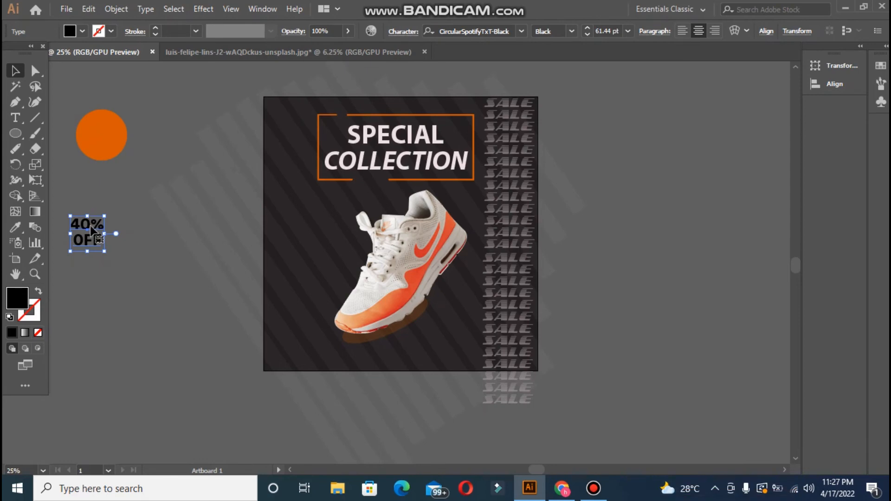
pyautogui.moveTo(109, 127); pyautogui.dragTo(127, 160)
pyautogui.click(139, 138)
pyautogui.click(115, 118)
pyautogui.keyDown('shift'); pyautogui.click(114, 126); pyautogui.keyUp('shift')
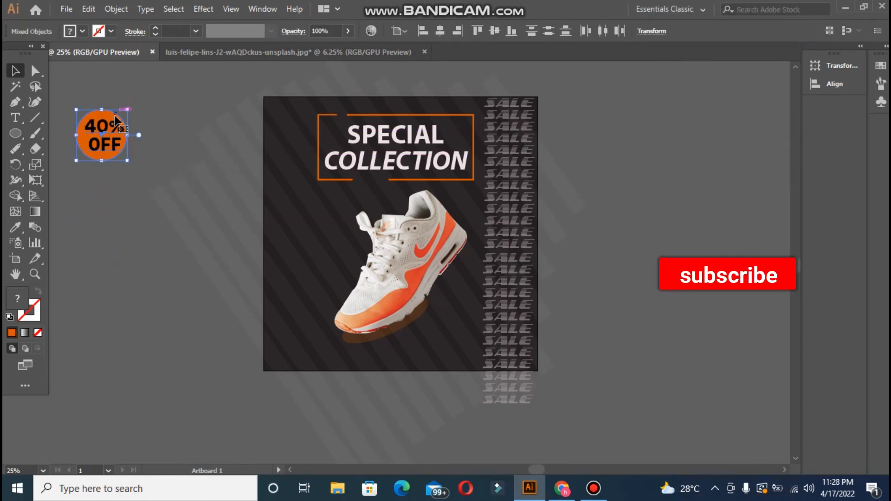
pyautogui.click(144, 100)
pyautogui.moveTo(83, 95); pyautogui.dragTo(303, 226)
pyautogui.click(127, 327)
# Draw a tiny orange circle about 12 px across in the empty area outside the artboard.
pyautogui.click(8, 118)
pyautogui.click(14, 132)
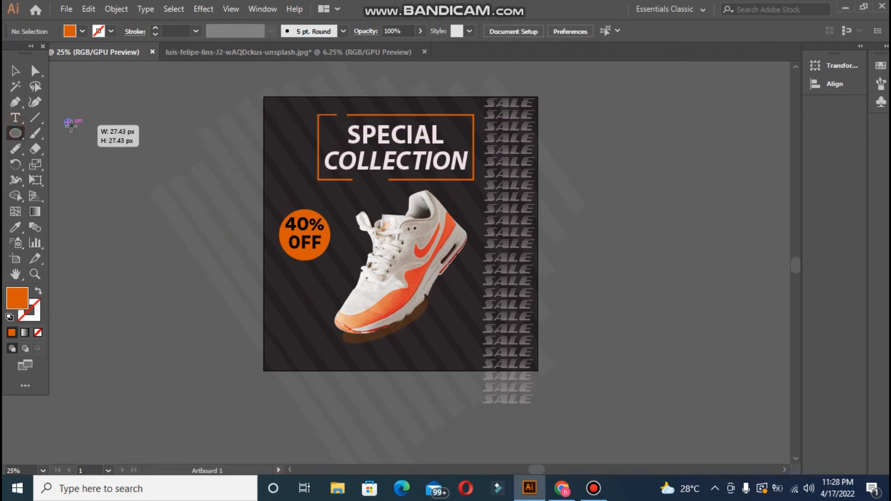
pyautogui.press('v')
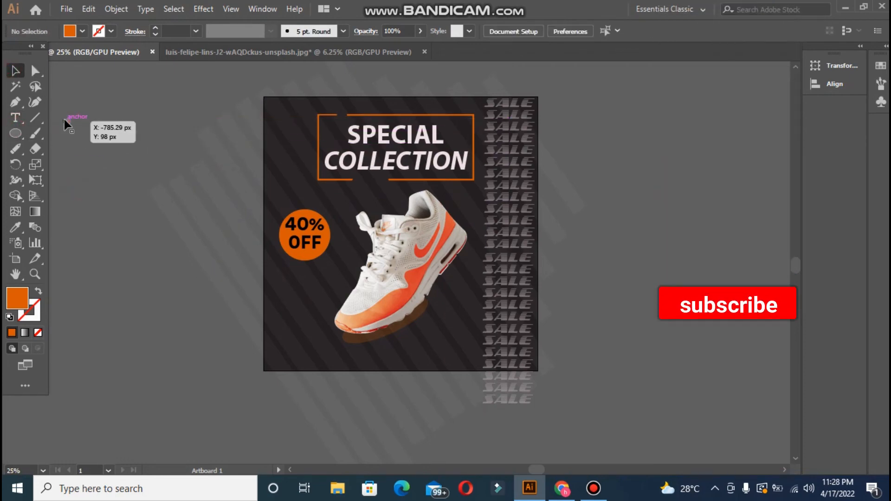
# Try to duplicate the tiny orange circle a short distance to its side.
pyautogui.click(68, 121)
pyautogui.moveTo(71, 125); pyautogui.dragTo(73, 122)
pyautogui.click(79, 125)
pyautogui.click(67, 123)
pyautogui.click(80, 132)
pyautogui.click(72, 122)
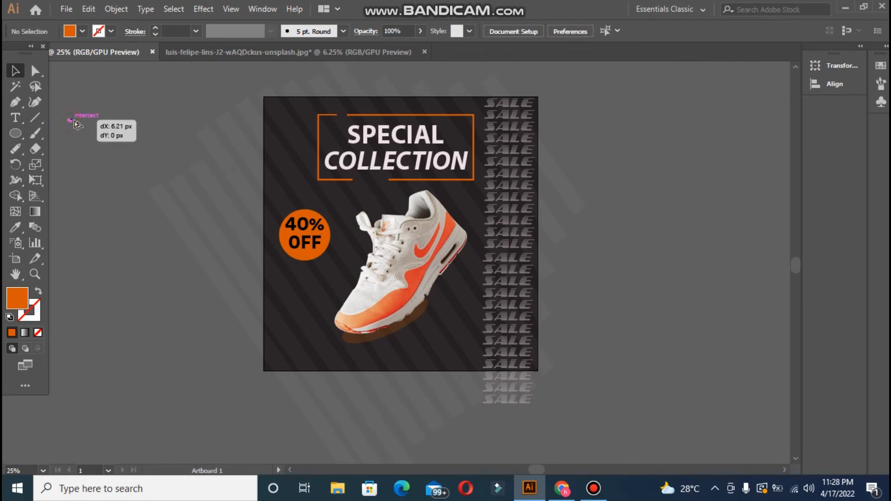
pyautogui.click(82, 153)
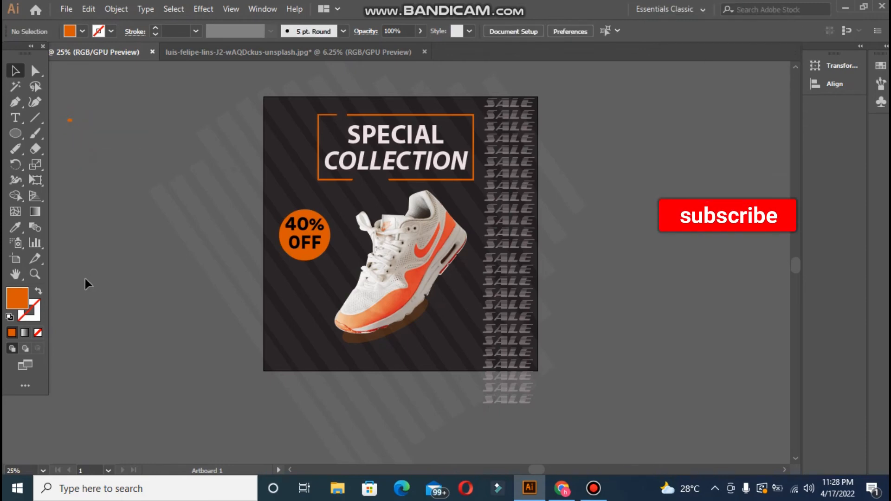
pyautogui.moveTo(70, 121); pyautogui.dragTo(73, 121)
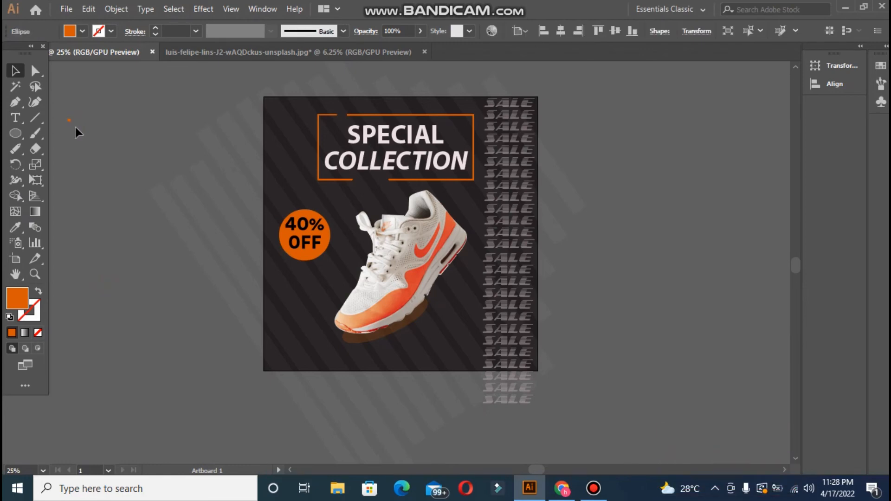
# Duplicate the tiny orange circle sideways and repeat the copy to form a row of six evenly spaced dots.
pyautogui.hotkey('ctrl', '=')
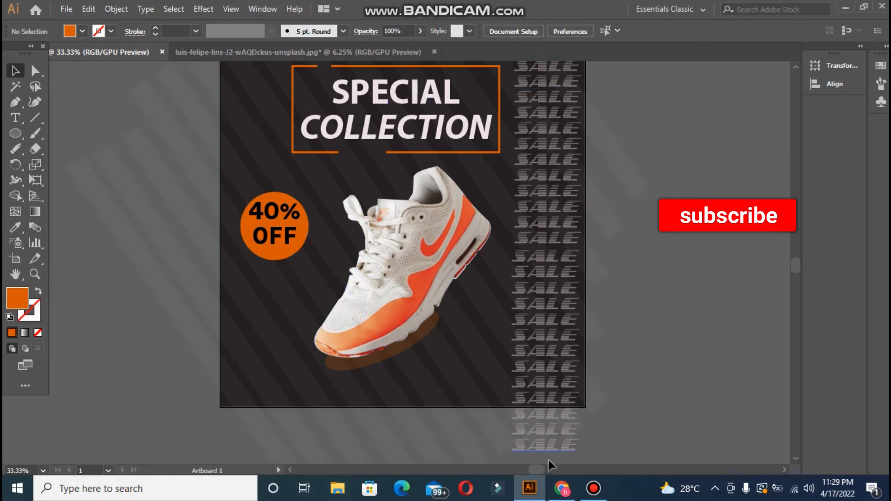
pyautogui.moveTo(536, 469); pyautogui.dragTo(519, 469)
pyautogui.moveTo(792, 266); pyautogui.dragTo(792, 258)
pyautogui.click(162, 173)
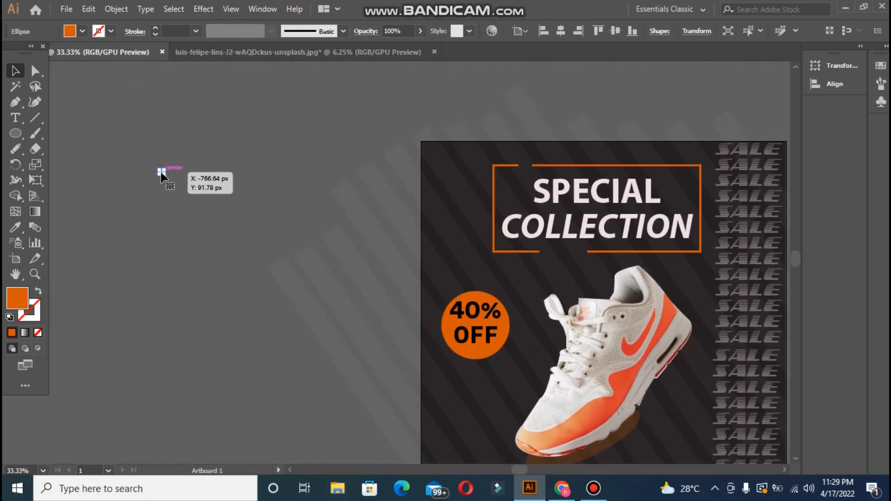
pyautogui.moveTo(164, 173); pyautogui.dragTo(170, 170)
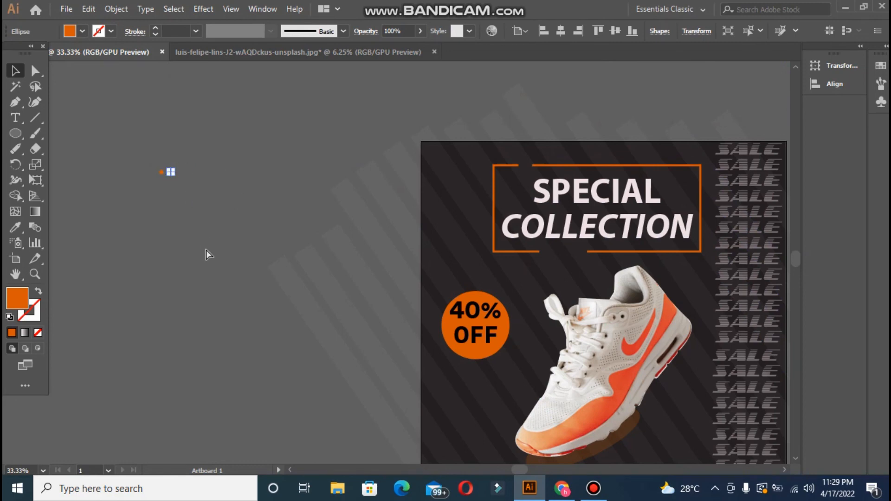
pyautogui.hotkey('ctrl', 'd')
pyautogui.hotkey('ctrl', 'd')
pyautogui.hotkey('ctrl', 'd')
pyautogui.hotkey('ctrl', 'd')
# Duplicate the dot row downward and repeat the copy to build a grid of seven rows.
pyautogui.click(139, 221)
pyautogui.click(145, 166)
pyautogui.moveTo(187, 173); pyautogui.dragTo(185, 182)
pyautogui.hotkey('ctrl', 'd')
pyautogui.hotkey('ctrl', 'd')
pyautogui.hotkey('ctrl', 'd')
pyautogui.hotkey('ctrl', 'd')
pyautogui.hotkey('ctrl', 'd')
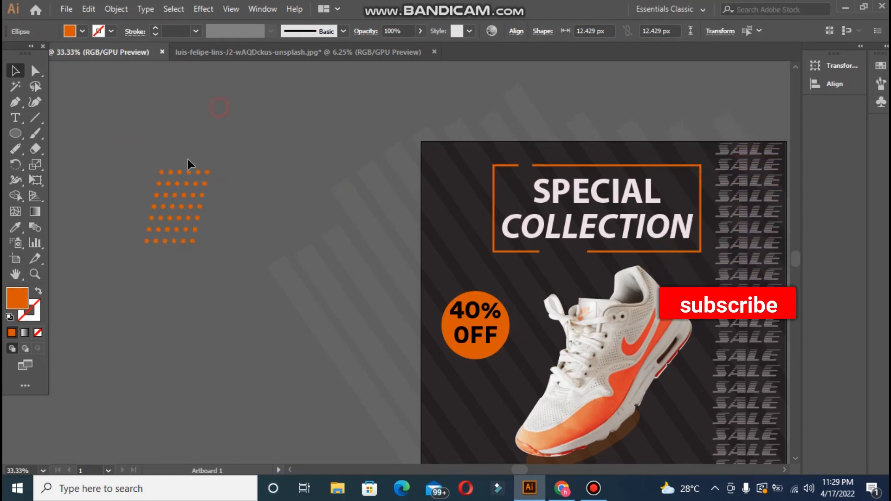
# Group the dots of the first row and of the second row as separate groups.
pyautogui.click(146, 162)
pyautogui.moveTo(215, 172); pyautogui.dragTo(214, 188)
pyautogui.hotkey('ctrl', 'g')
pyautogui.click(187, 290)
pyautogui.hotkey('ctrl', 'g')
pyautogui.click(201, 285)
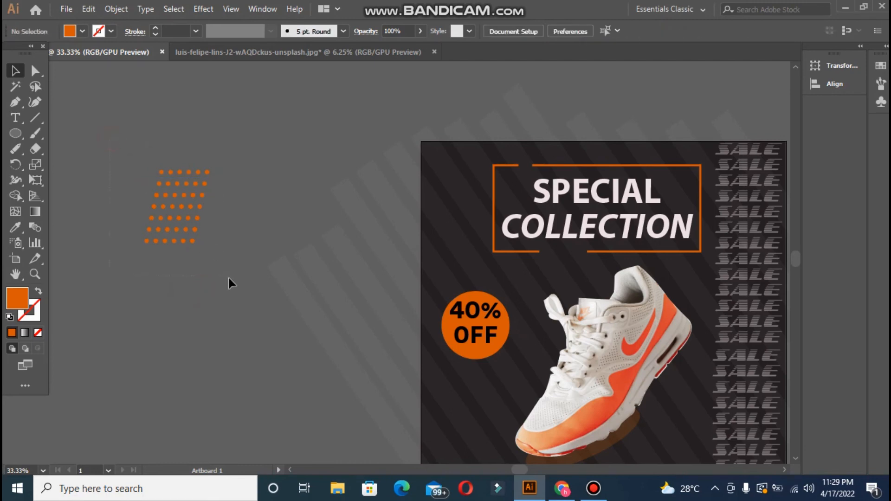
# Try to center-align the dot rows horizontally with only the upper two rows grouped.
pyautogui.moveTo(227, 277); pyautogui.dragTo(186, 174)
pyautogui.click(557, 32)
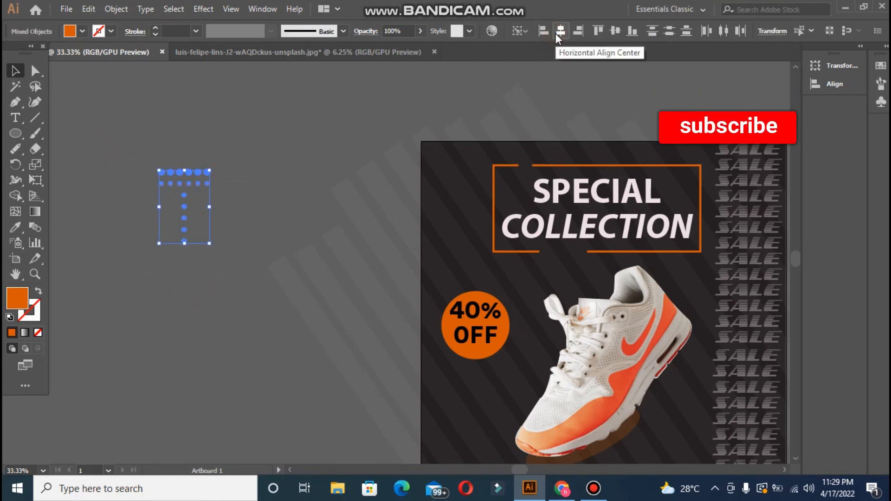
pyautogui.click(288, 96)
pyautogui.hotkey('ctrl', 'z')
# Group each of the remaining five dot rows separately, working upward from the lowest one.
pyautogui.click(195, 336)
pyautogui.moveTo(135, 235); pyautogui.dragTo(219, 246)
pyautogui.hotkey('ctrl', 'g')
pyautogui.moveTo(135, 222); pyautogui.dragTo(208, 235)
pyautogui.hotkey('ctrl', 'g')
pyautogui.click(219, 273)
pyautogui.moveTo(132, 214); pyautogui.dragTo(133, 214)
pyautogui.moveTo(207, 224); pyautogui.dragTo(209, 223)
pyautogui.hotkey('ctrl', 'g')
pyautogui.click(220, 310)
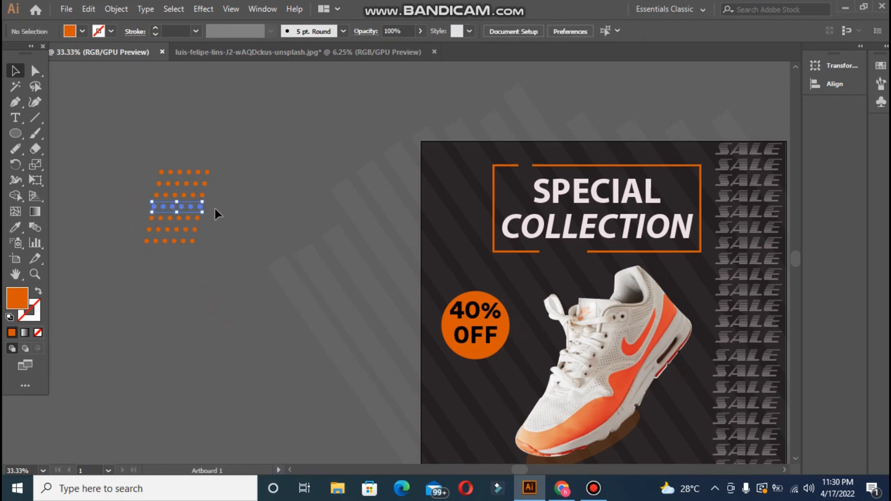
pyautogui.hotkey('ctrl', 'g')
pyautogui.click(198, 293)
pyautogui.moveTo(142, 190); pyautogui.dragTo(211, 200)
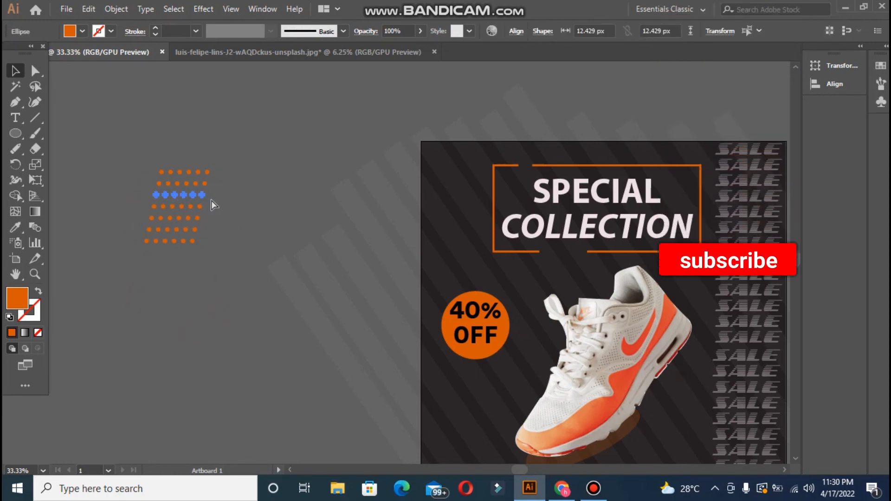
pyautogui.hotkey('ctrl', 'g')
# Align all seven grouped dot rows to a common horizontal center.
pyautogui.click(197, 311)
pyautogui.moveTo(223, 288); pyautogui.dragTo(184, 171)
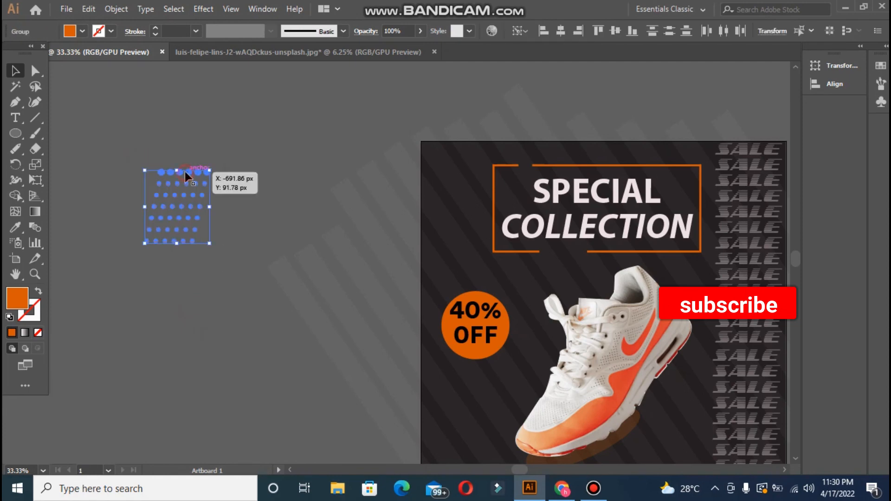
pyautogui.click(557, 33)
pyautogui.click(194, 313)
# Move the upper four dot rows onto the poster, shrink them and place them in its lower-left corner.
pyautogui.moveTo(226, 217); pyautogui.dragTo(451, 434)
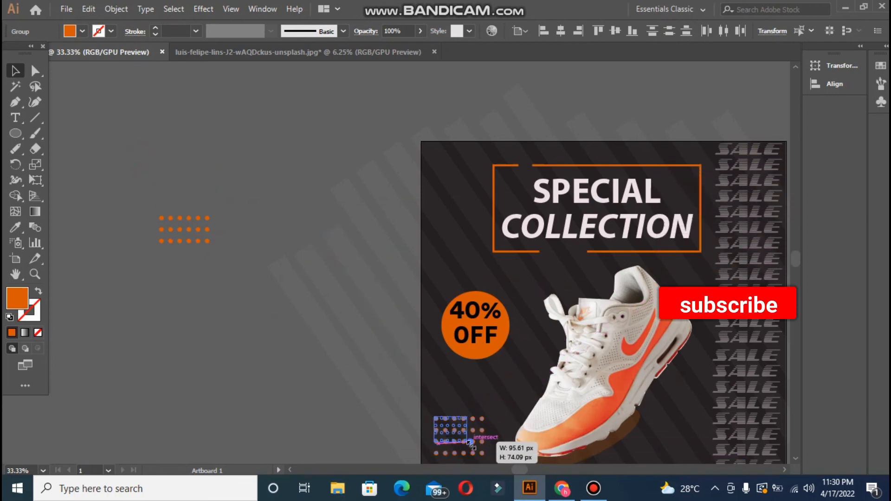
pyautogui.hotkey('ctrl', '0')
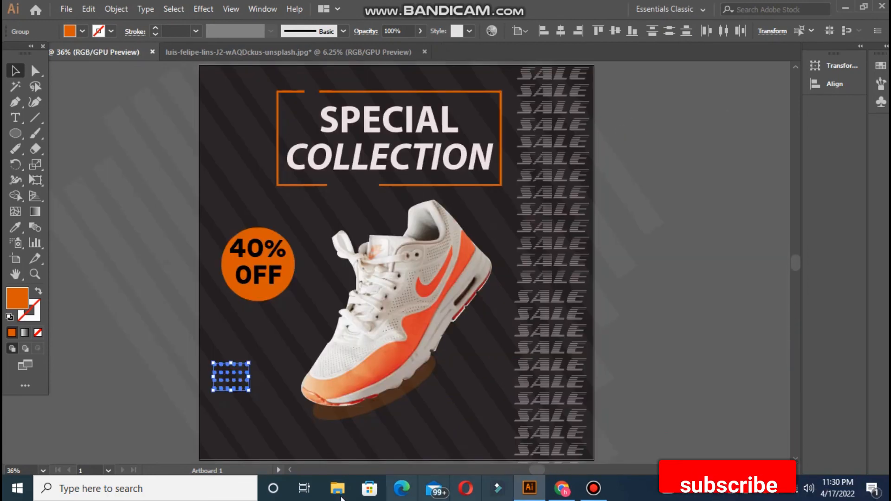
pyautogui.moveTo(231, 397); pyautogui.dragTo(226, 443)
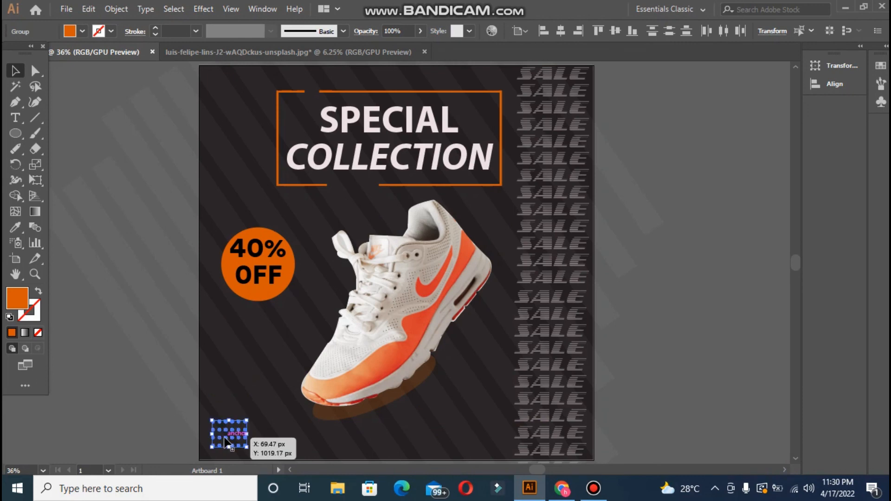
pyautogui.click(89, 372)
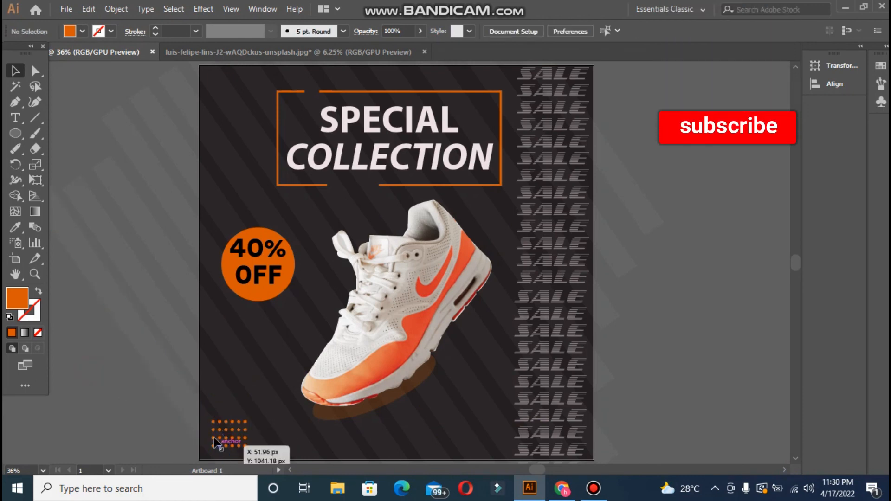
pyautogui.click(15, 136)
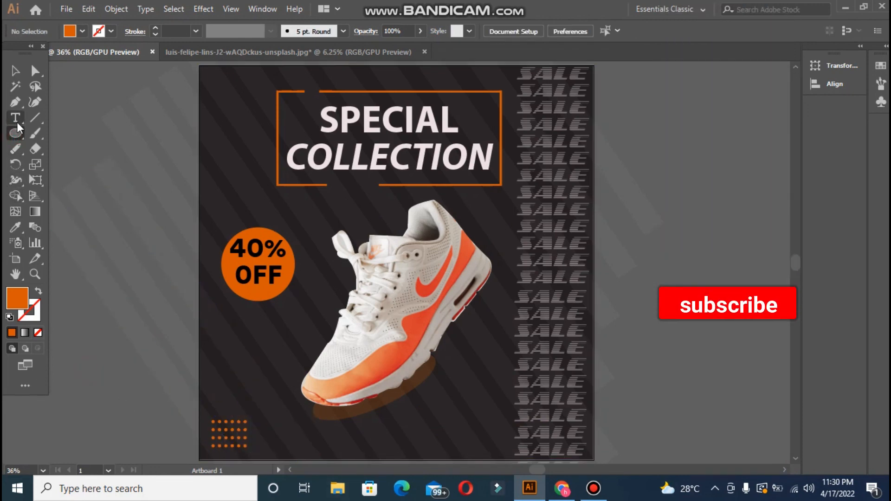
# Draw an orange bar below the sneaker near the poster's lower edge and place enlarged "SHOP NOW" text on it.
pyautogui.press('m')
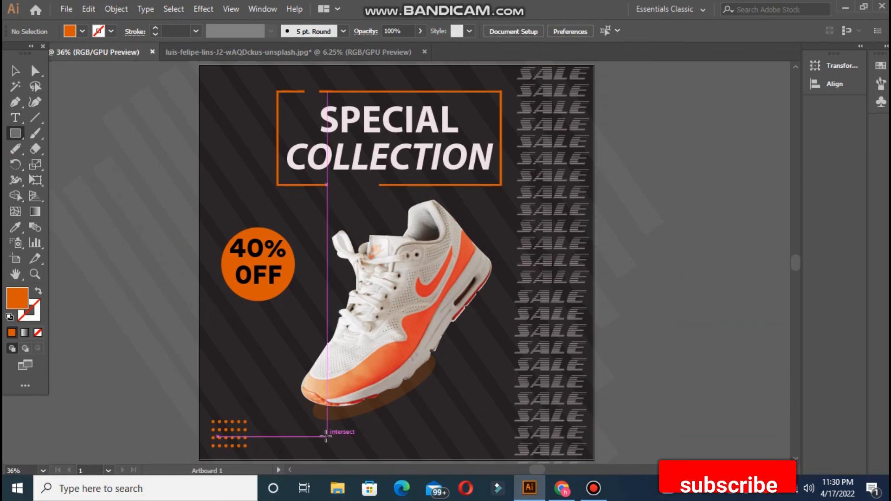
pyautogui.moveTo(296, 437); pyautogui.dragTo(432, 453)
pyautogui.write('SHOP NOW')
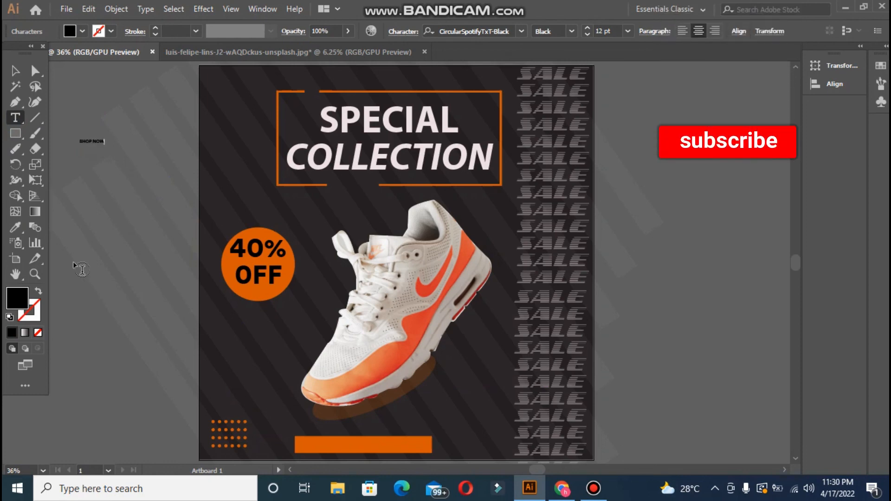
pyautogui.click(16, 71)
pyautogui.moveTo(105, 145); pyautogui.dragTo(151, 162)
pyautogui.moveTo(270, 362); pyautogui.dragTo(344, 445)
pyautogui.moveTo(346, 446); pyautogui.dragTo(345, 442)
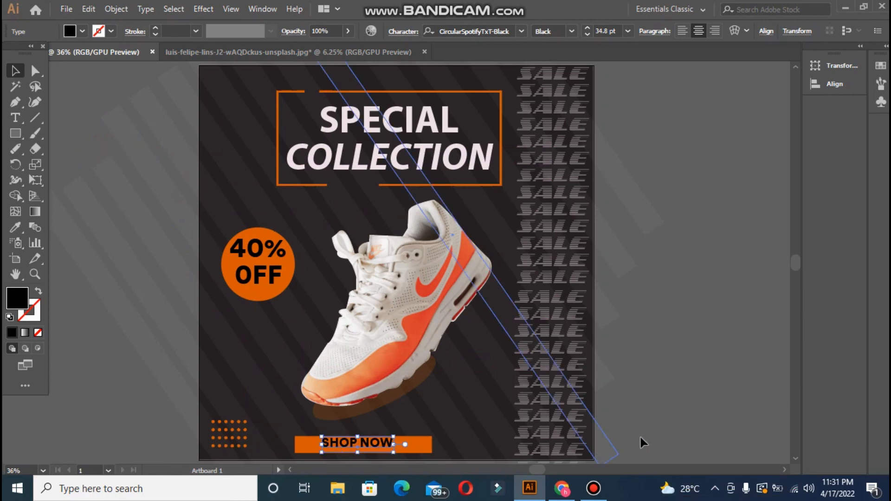
# Fully round the corners of the orange bar behind "SHOP NOW" and narrow it slightly from both ends.
pyautogui.click(402, 459)
pyautogui.click(296, 443)
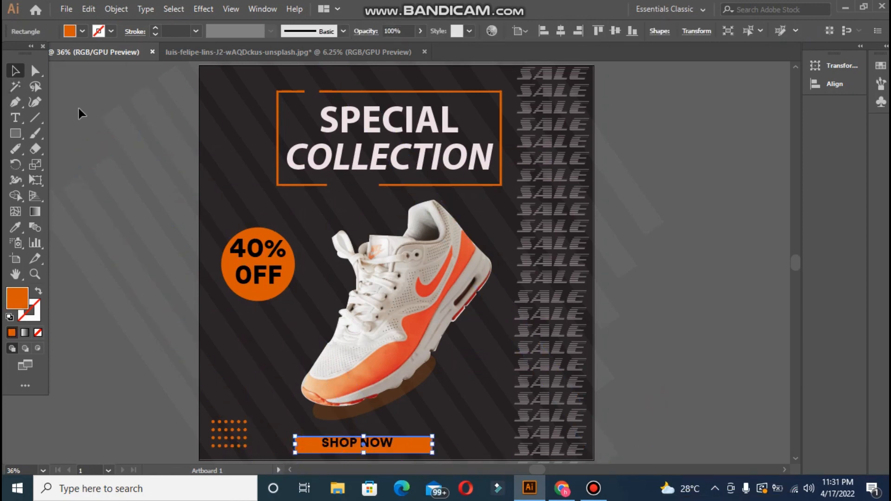
pyautogui.click(34, 73)
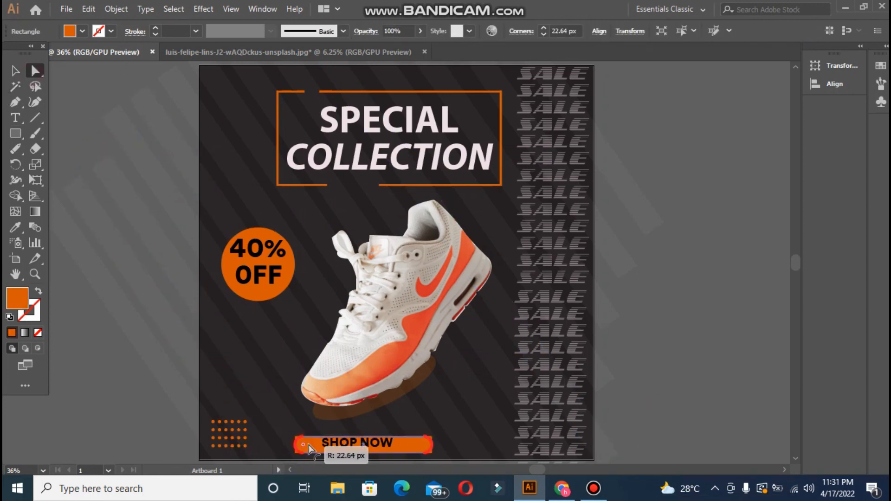
pyautogui.click(688, 425)
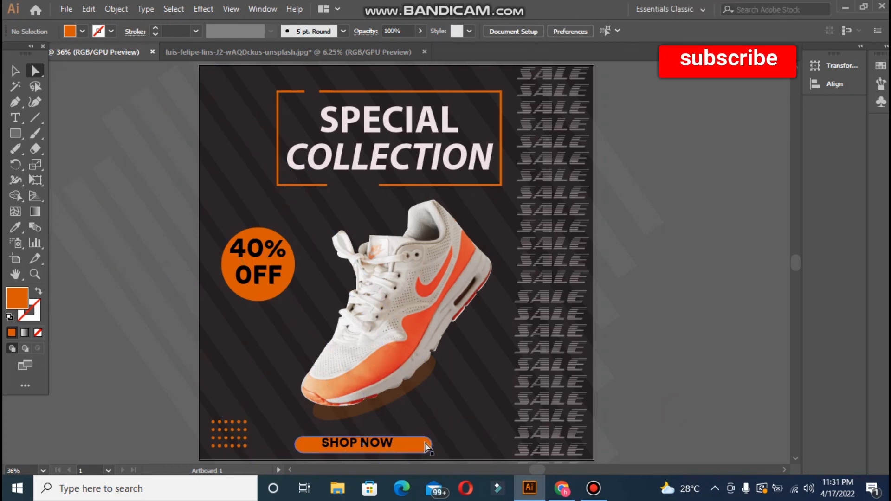
pyautogui.click(352, 445)
pyautogui.click(15, 70)
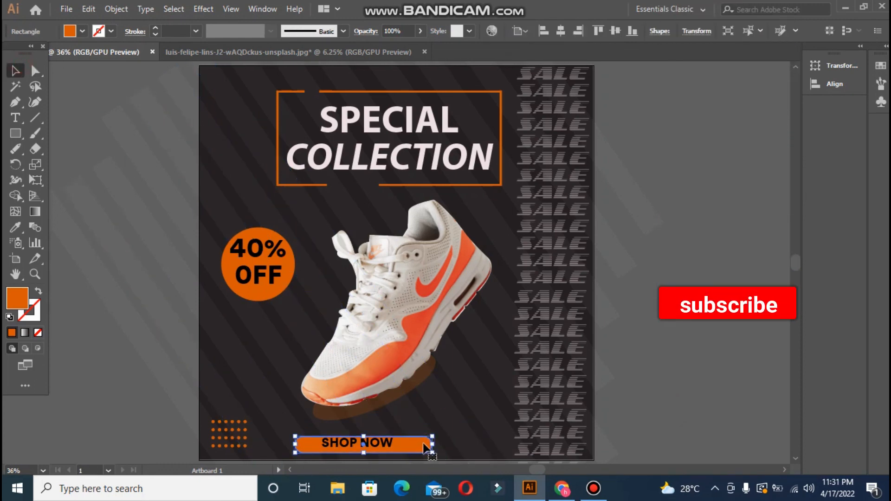
pyautogui.moveTo(435, 445); pyautogui.dragTo(426, 445)
pyautogui.click(690, 382)
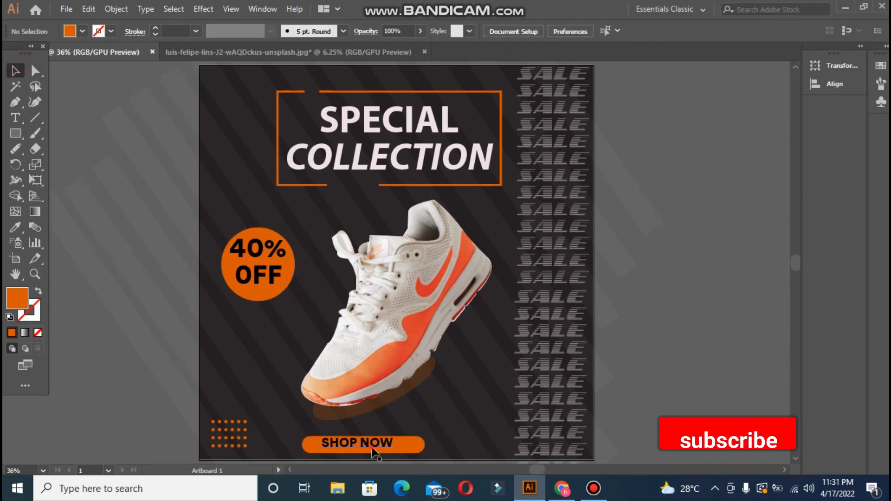
# Center the "SHOP NOW" text horizontally on its orange bar and center both on the artboard.
pyautogui.click(371, 446)
pyautogui.keyDown('shift'); pyautogui.click(342, 448); pyautogui.keyUp('shift')
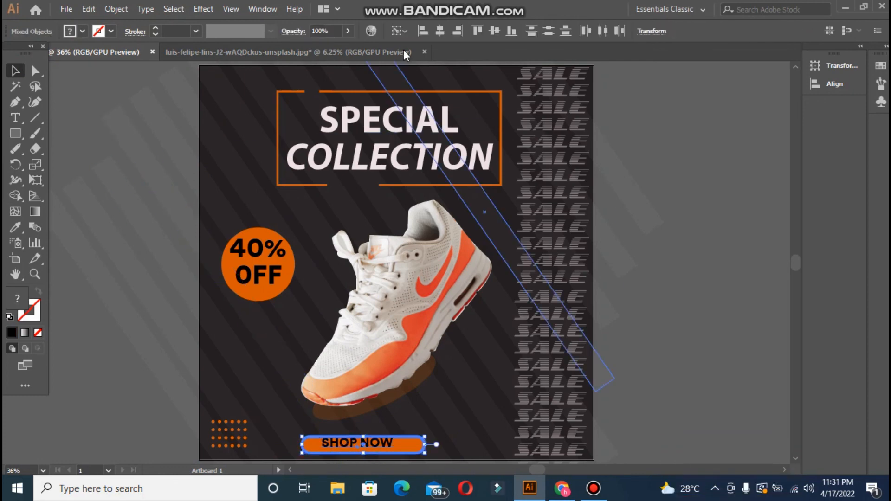
pyautogui.click(723, 321)
pyautogui.click(414, 446)
pyautogui.keyDown('shift'); pyautogui.click(390, 445); pyautogui.keyUp('shift')
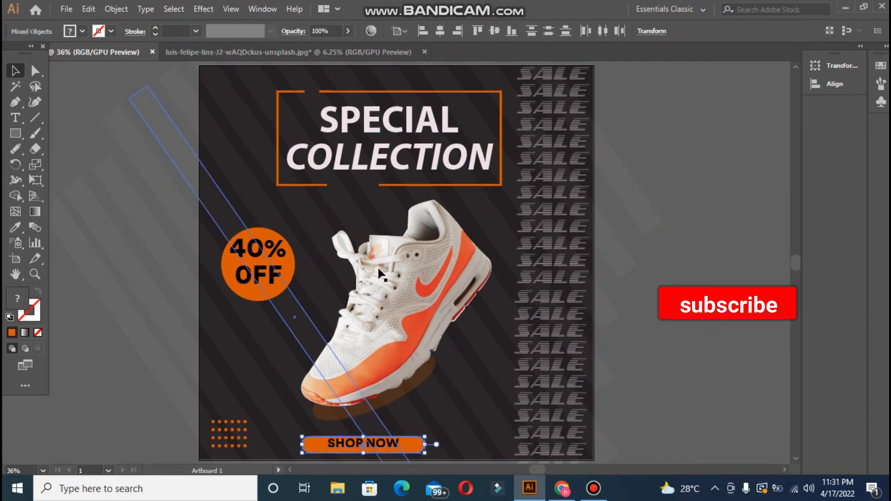
pyautogui.click(441, 31)
pyautogui.click(611, 363)
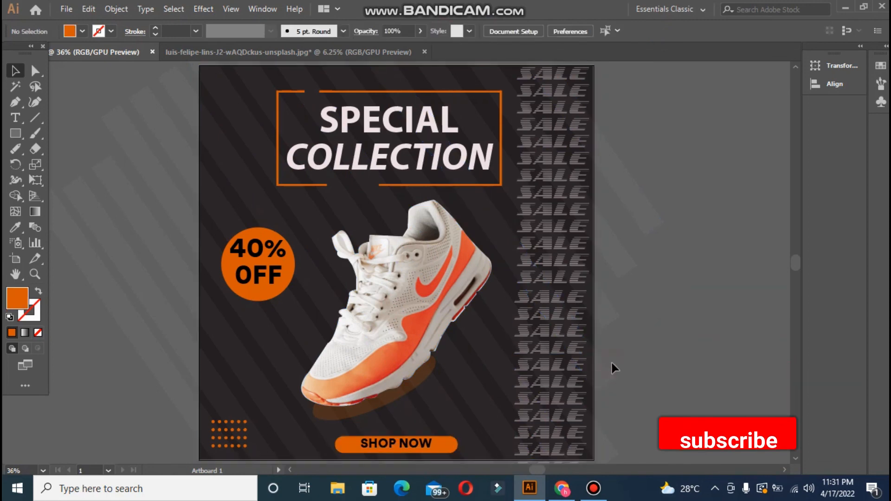
# Nudge the "SHOP NOW" text and its bar together to the left and slightly up, beneath the sneaker.
pyautogui.hotkey('ctrl', '-')
pyautogui.hotkey('ctrl', '-')
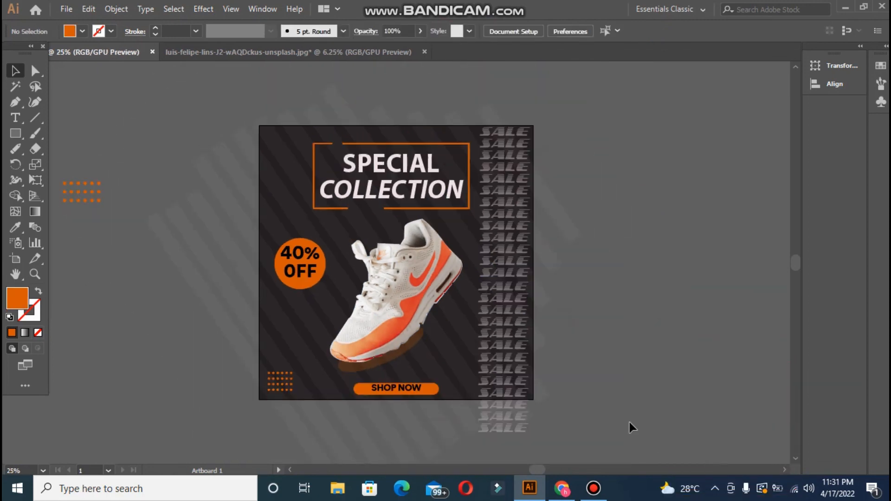
pyautogui.click(369, 392)
pyautogui.keyDown('shift'); pyautogui.click(359, 391); pyautogui.keyUp('shift')
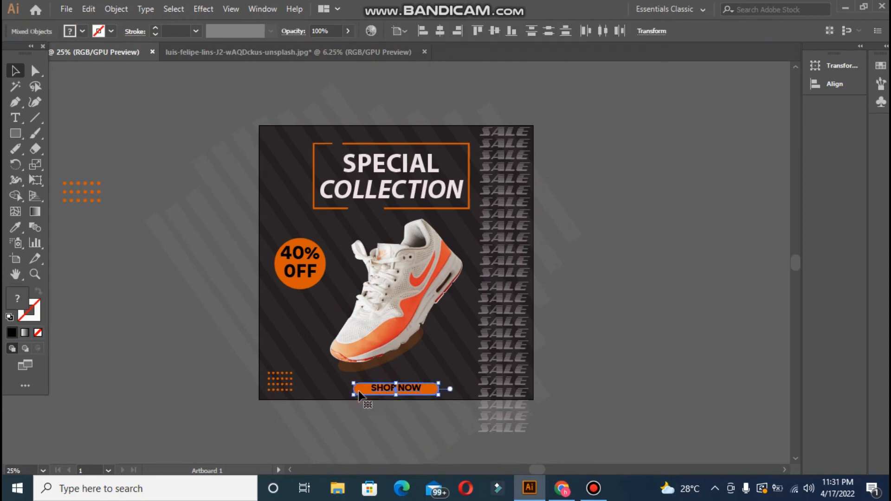
pyautogui.hotkey('shift', 'Left')
pyautogui.hotkey('shift', 'Left')
pyautogui.hotkey('shift', 'Left')
pyautogui.hotkey('shift', 'Left')
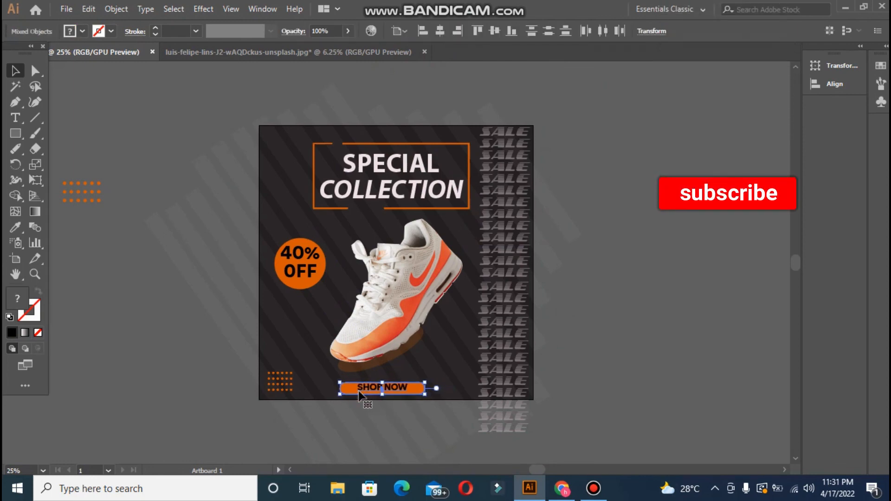
pyautogui.hotkey('shift', 'Up')
pyautogui.click(656, 351)
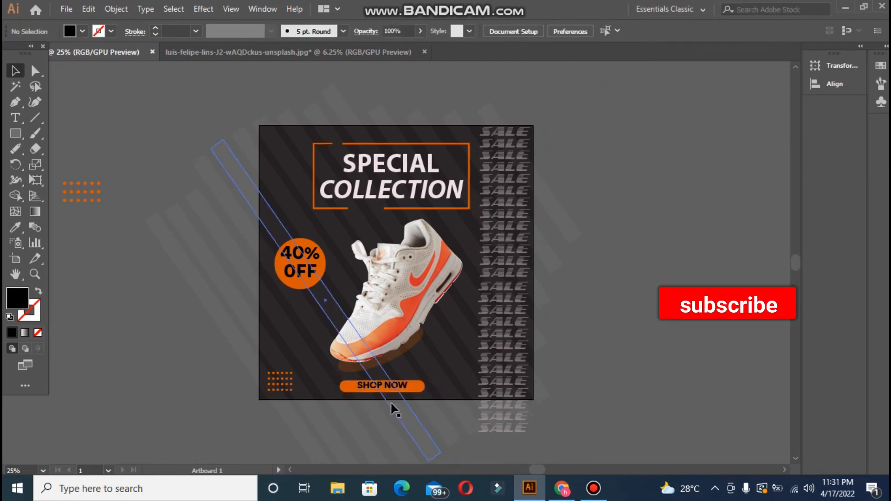
# Make the orange bar slightly taller and center the "SHOP NOW" text vertically within it.
pyautogui.moveTo(382, 392); pyautogui.dragTo(364, 386)
pyautogui.click(578, 352)
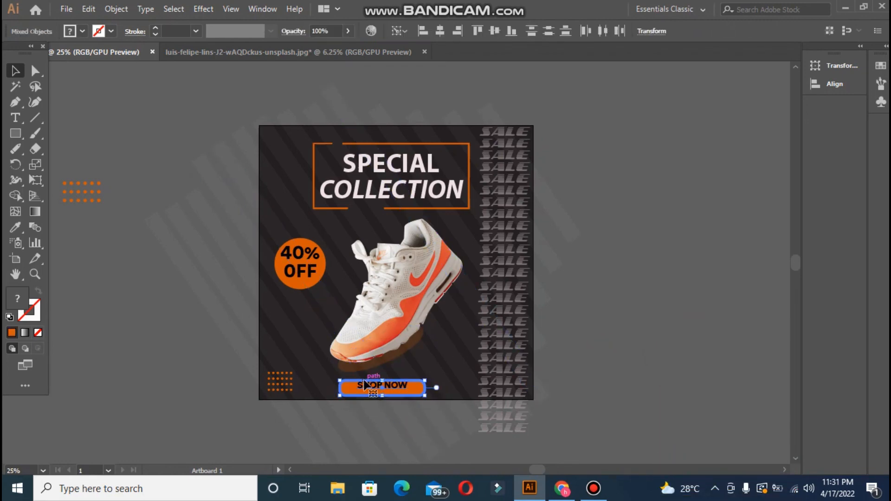
pyautogui.click(494, 31)
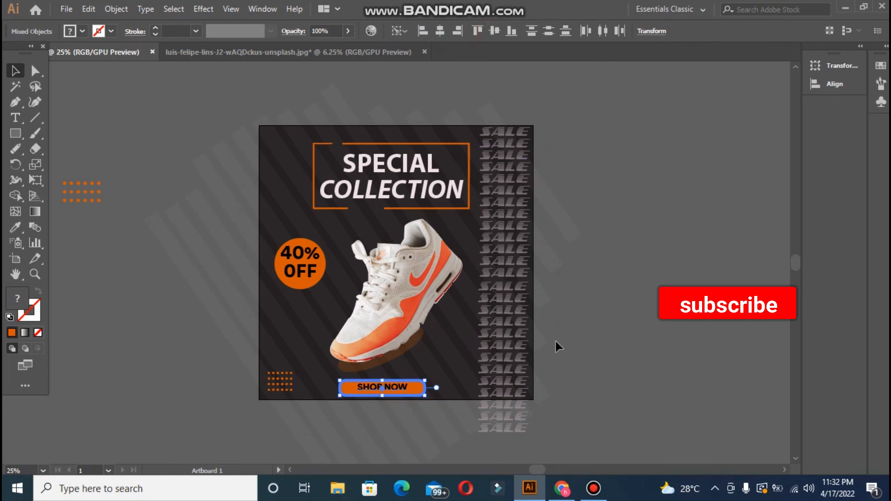
pyautogui.click(579, 341)
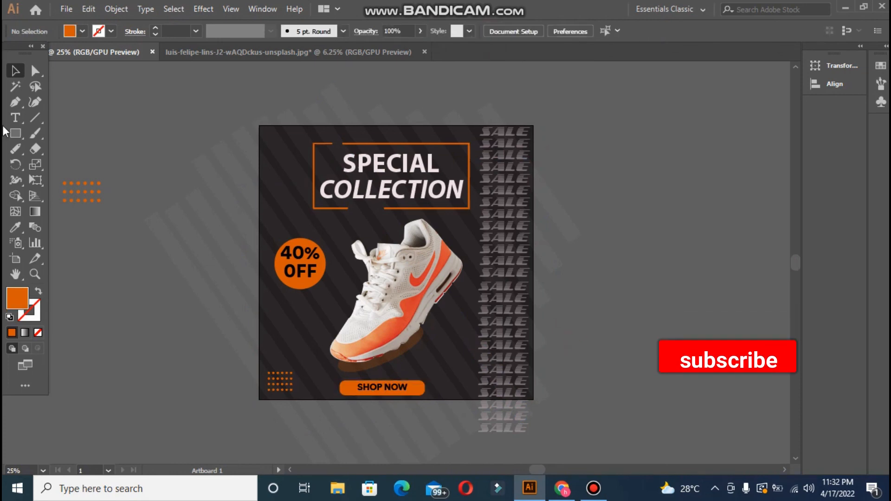
# Add a two-line text reading "LOGO" and "HERE" on the empty canvas beside the poster.
pyautogui.press('t')
pyautogui.click(116, 69)
pyautogui.scroll(1, 90, 252)
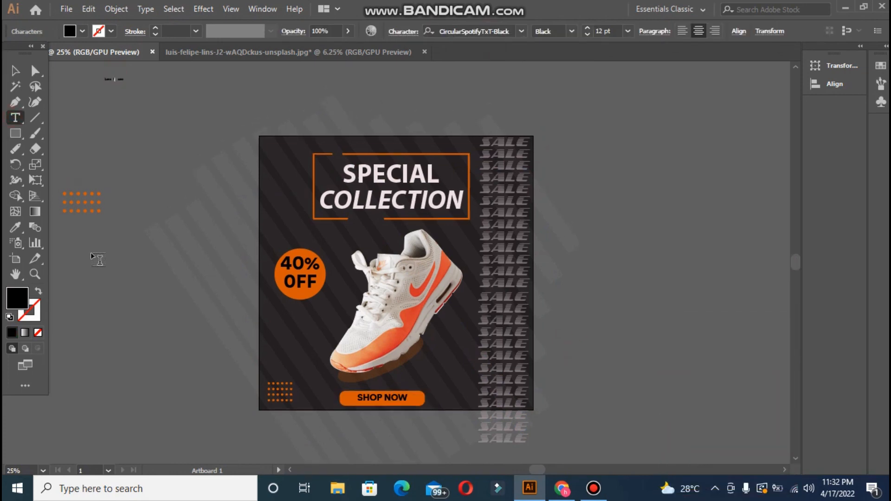
pyautogui.press('BackSpace')
pyautogui.write('LOGO')
pyautogui.press('Return')
pyautogui.write('HERE')
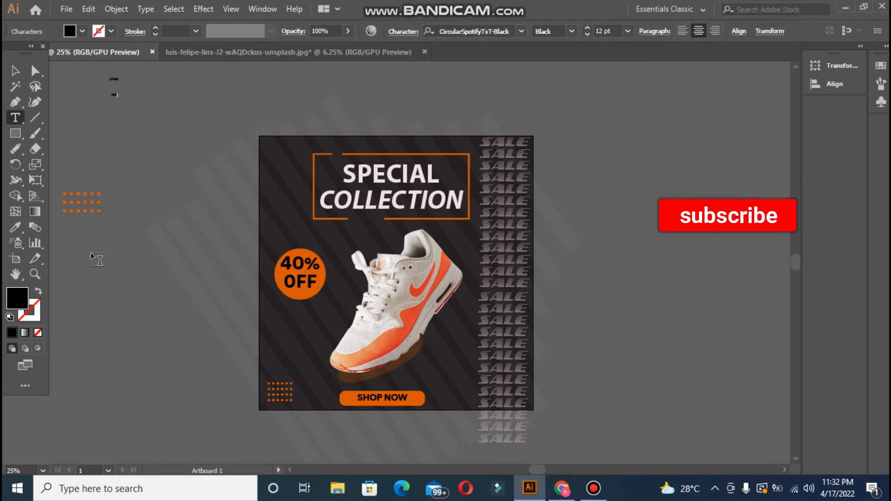
pyautogui.click(15, 70)
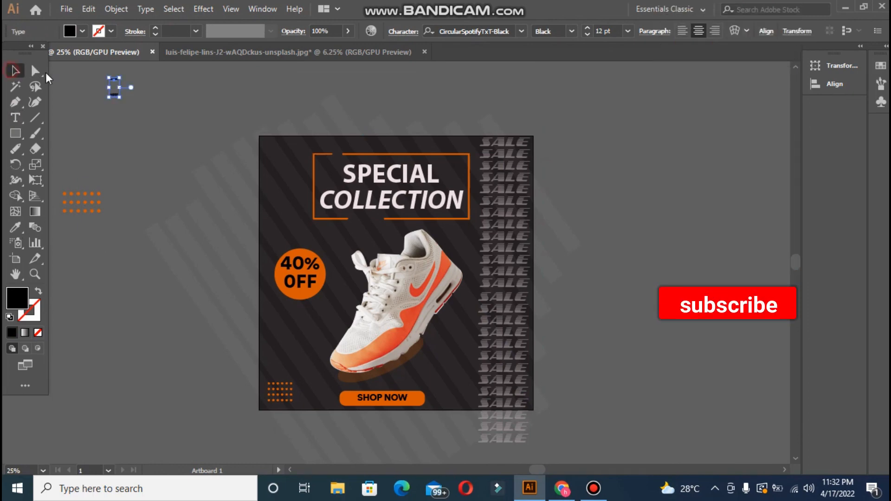
# Format the "LOGO HERE" text as Acumin Variable Concept Black, 22 pt with 25 pt leading, and scale it up.
pyautogui.click(522, 31)
pyautogui.click(525, 197)
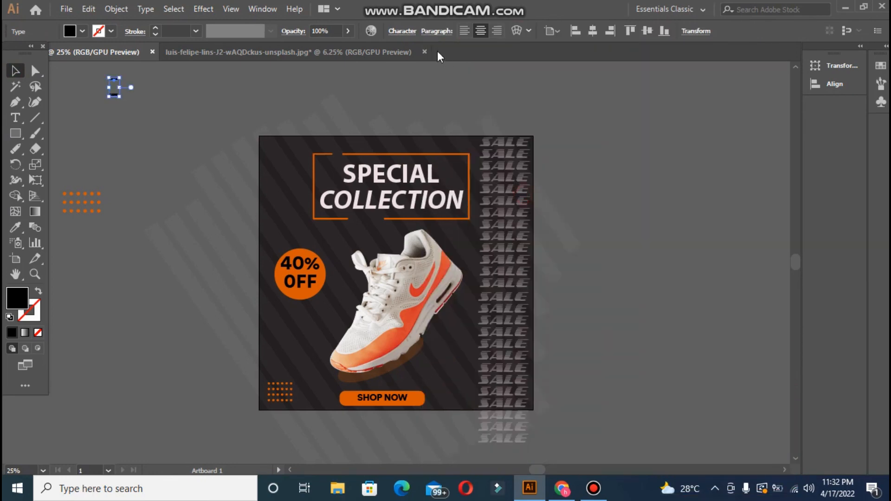
pyautogui.click(402, 32)
pyautogui.click(366, 91)
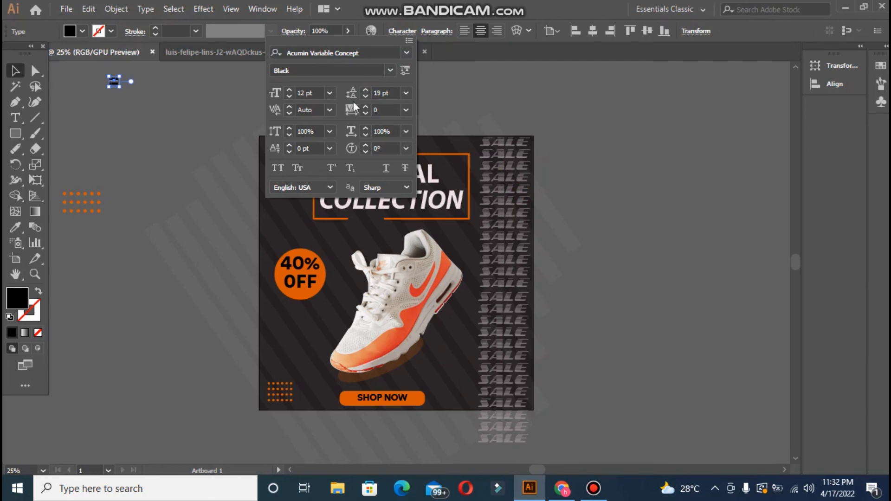
pyautogui.click(366, 90)
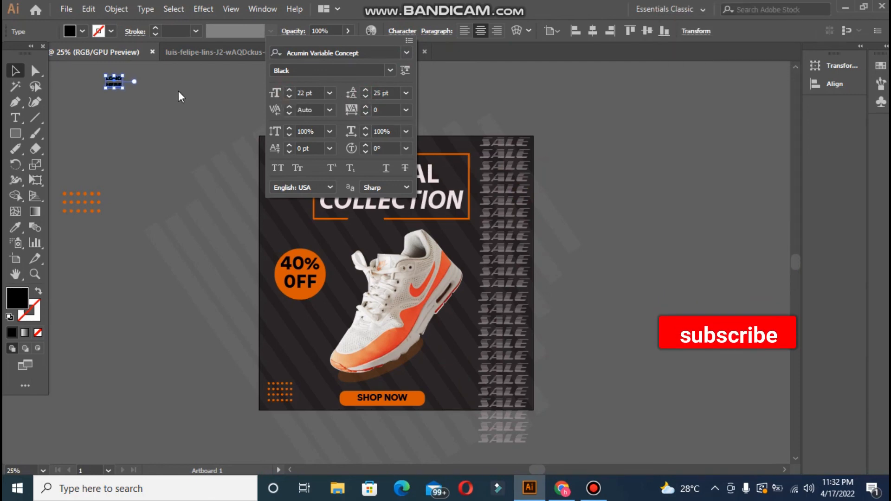
pyautogui.click(125, 87)
pyautogui.moveTo(126, 89); pyautogui.dragTo(138, 99)
# Fill the "LOGO HERE" text with color E8E3E3 and place it in the poster's upper-left corner.
pyautogui.doubleClick(17, 298)
pyautogui.click(280, 170)
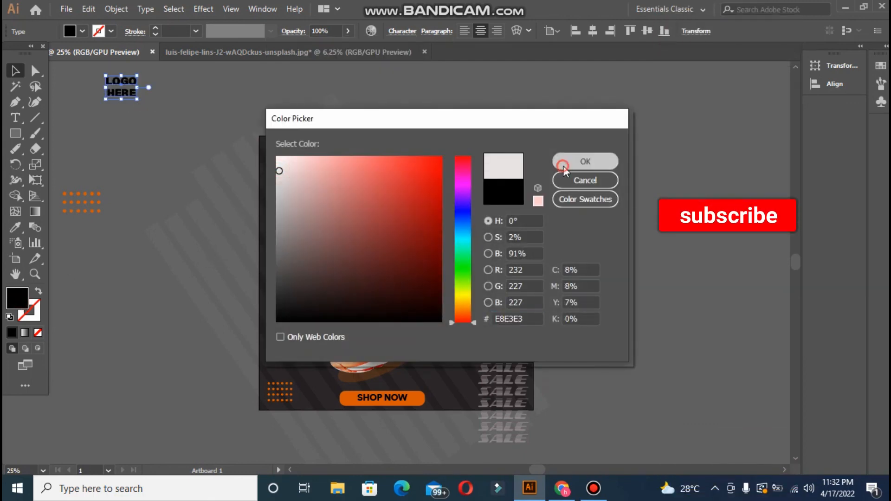
pyautogui.click(585, 161)
pyautogui.moveTo(213, 149); pyautogui.dragTo(315, 188)
pyautogui.click(127, 141)
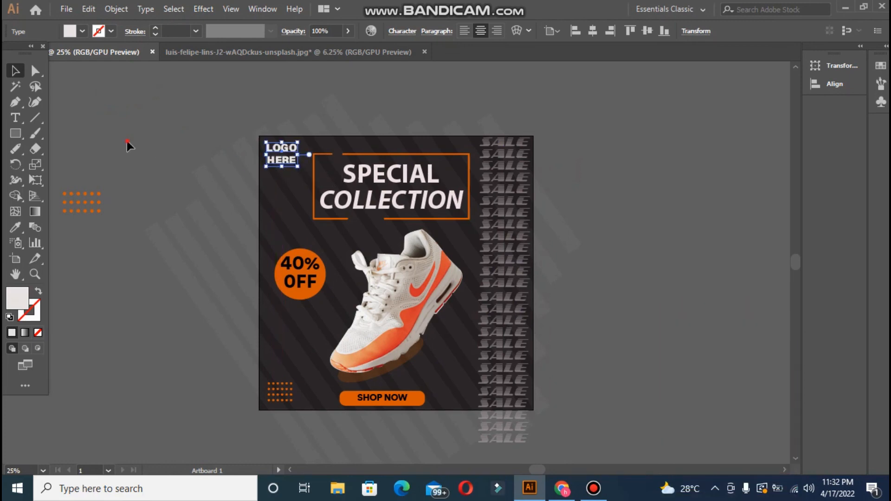
# Draw a rectangle covering the whole artboard and use it as a clipping mask for all the artwork.
pyautogui.moveTo(259, 135); pyautogui.dragTo(533, 411)
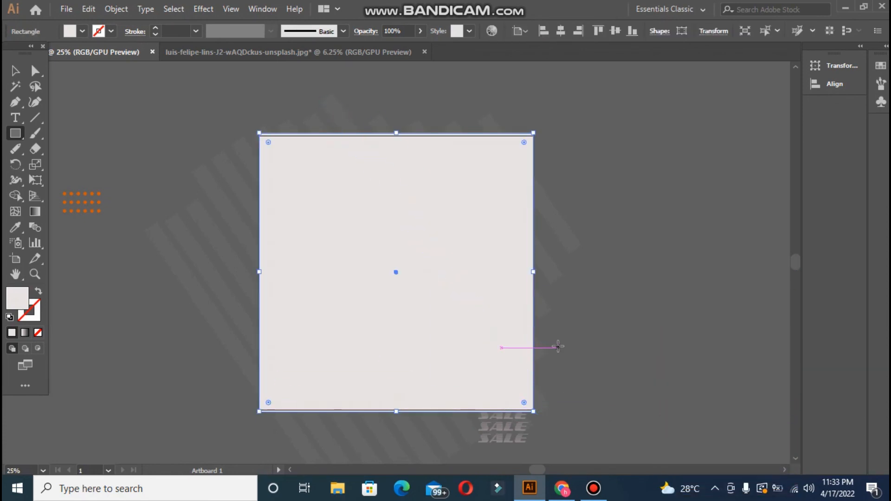
pyautogui.hotkey('ctrl', 'a')
pyautogui.rightClick(390, 263)
pyautogui.click(474, 361)
pyautogui.click(117, 267)
pyautogui.hotkey('ctrl', '0')
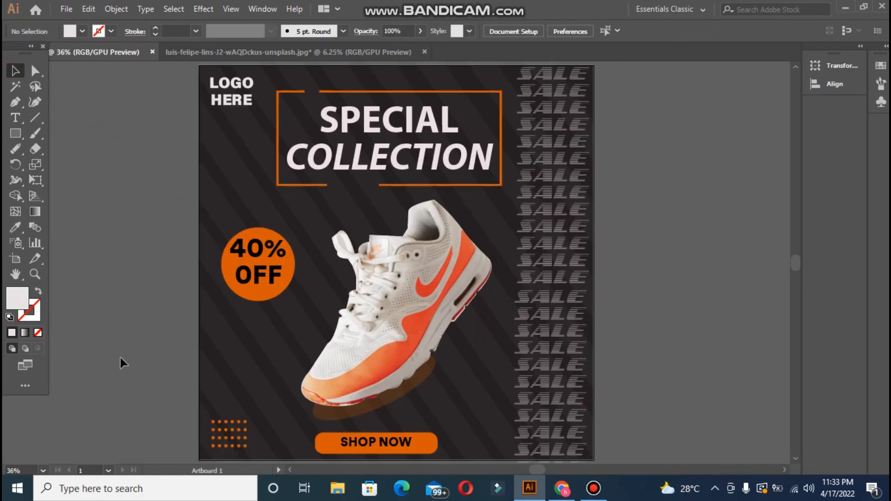